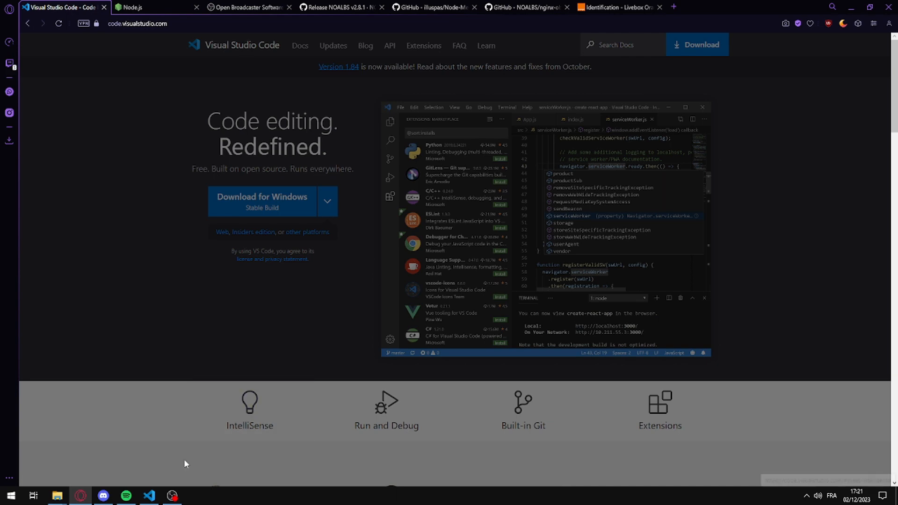
- Examine the NOALBS config.json file in Visual Studio Code and return to the browser
{"action": "left_click", "coordinate": [149, 495]}
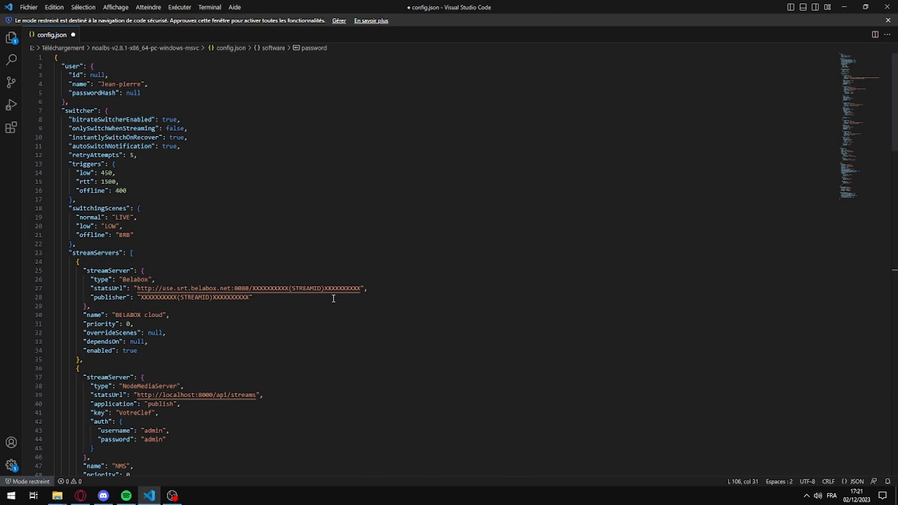
{"action": "scroll", "coordinate": [333, 299], "scroll_direction": "down", "scroll_amount": 5}
{"action": "scroll", "coordinate": [334, 305], "scroll_direction": "up", "scroll_amount": 5}
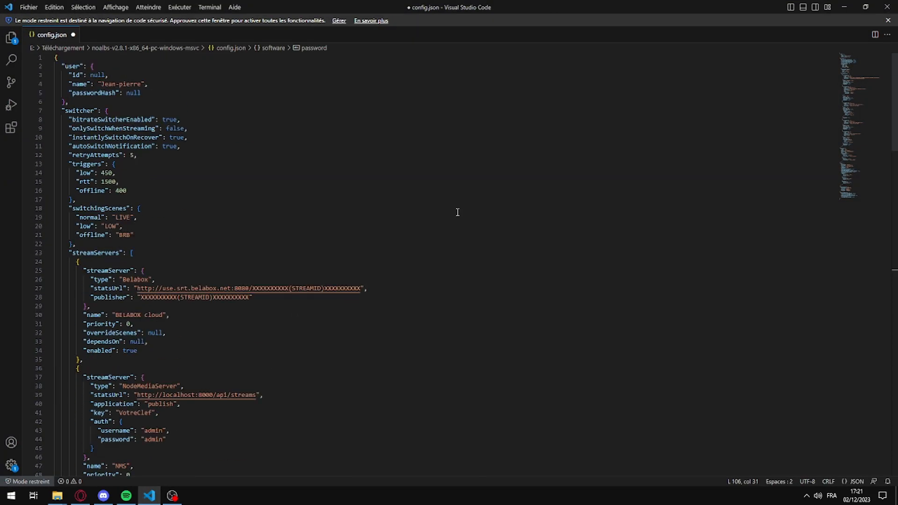
{"action": "left_click", "coordinate": [847, 8]}
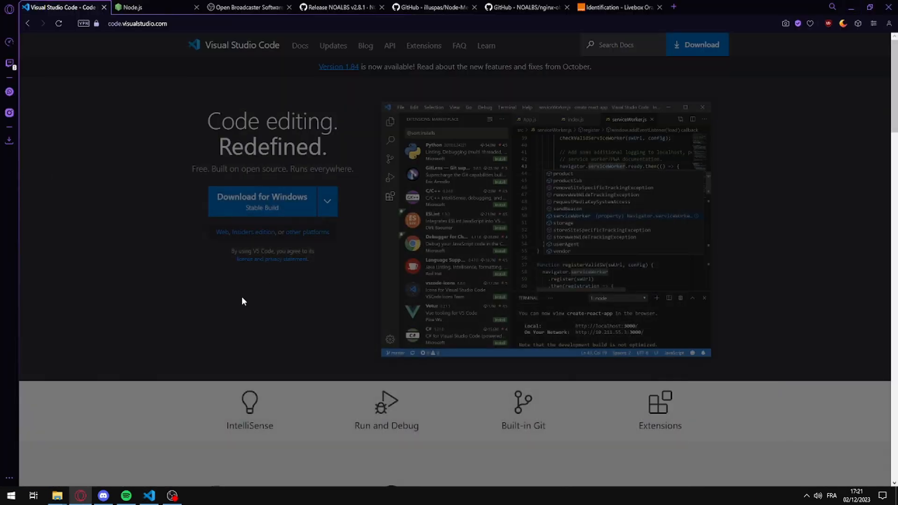
{"action": "left_click", "coordinate": [149, 495]}
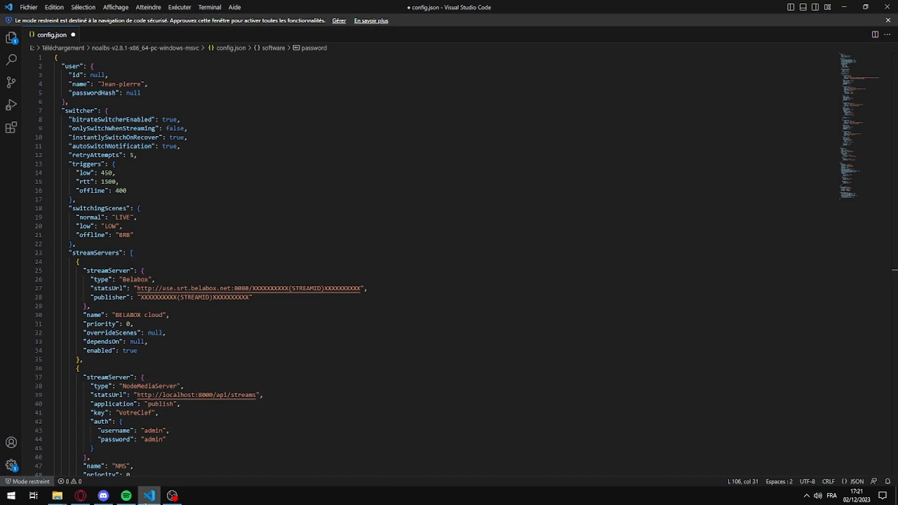
{"action": "left_click", "coordinate": [148, 496]}
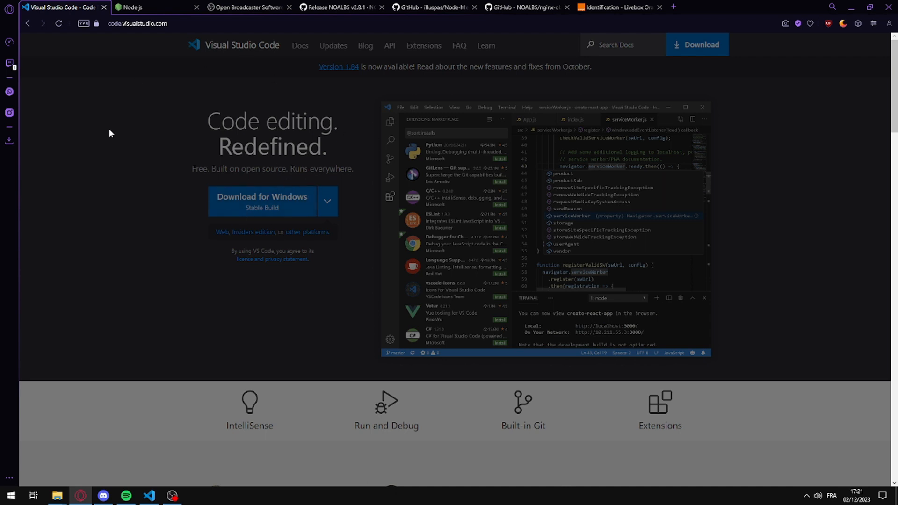
- Review the download pages for Node.js, OBS Studio and the NOALBS v2.8.1 release
{"action": "left_click", "coordinate": [167, 5]}
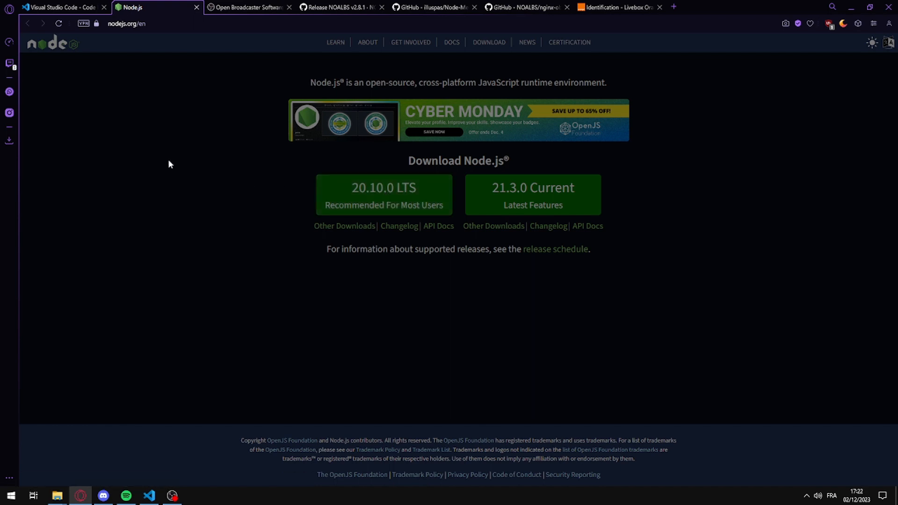
{"action": "left_click", "coordinate": [247, 6]}
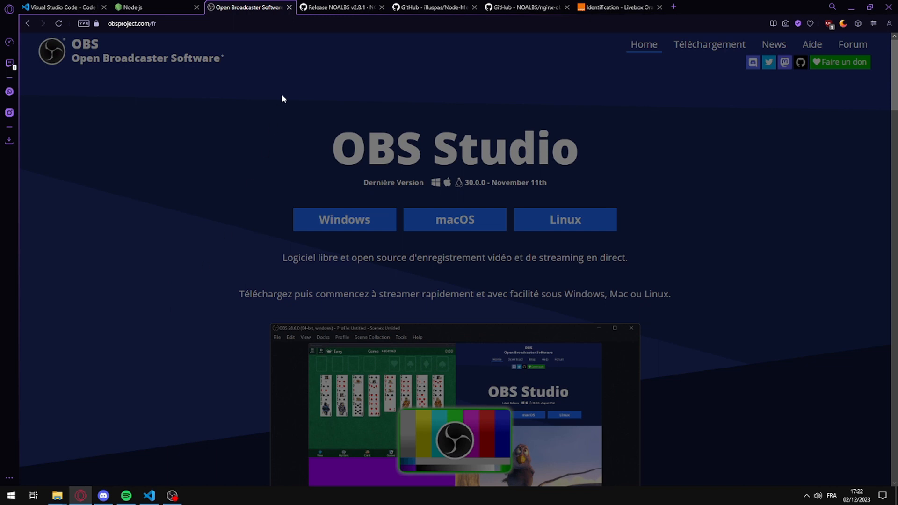
{"action": "left_click", "coordinate": [336, 7]}
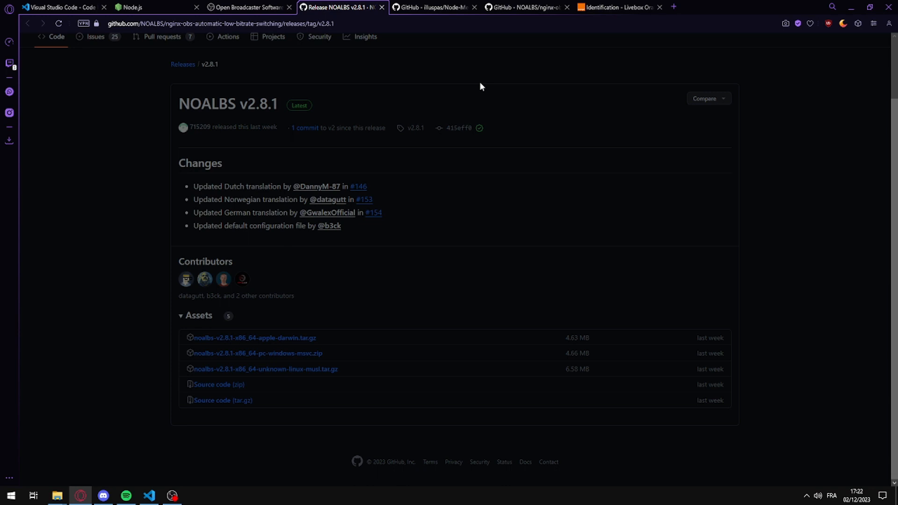
{"action": "left_click", "coordinate": [65, 7]}
{"action": "left_click", "coordinate": [154, 7]}
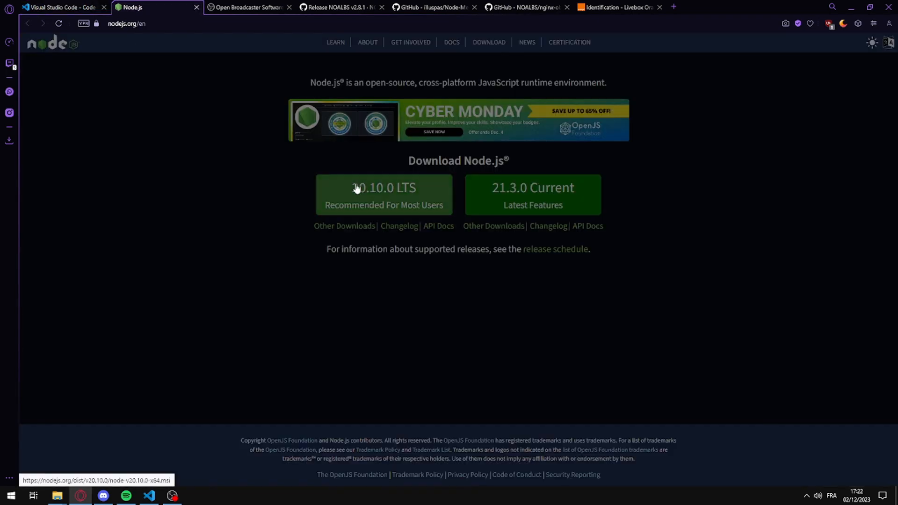
{"action": "left_click", "coordinate": [219, 6]}
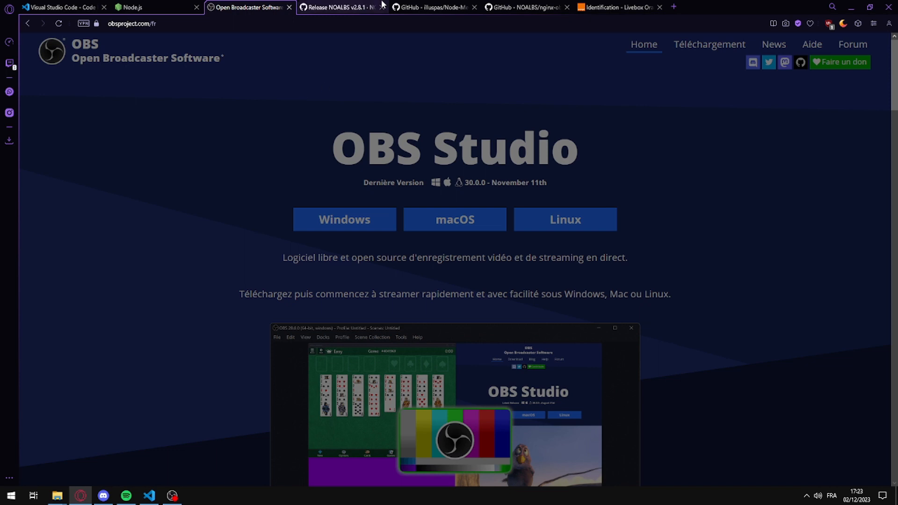
{"action": "left_click", "coordinate": [338, 7]}
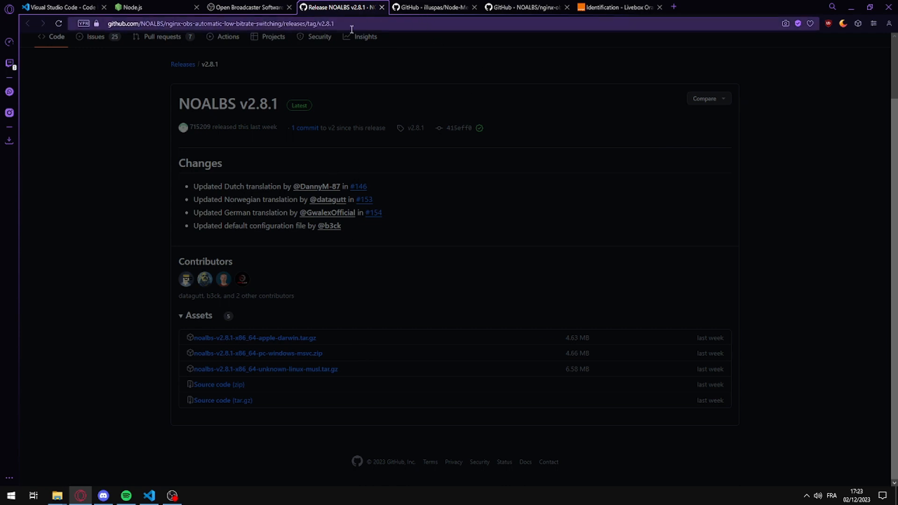
{"action": "left_click", "coordinate": [165, 3]}
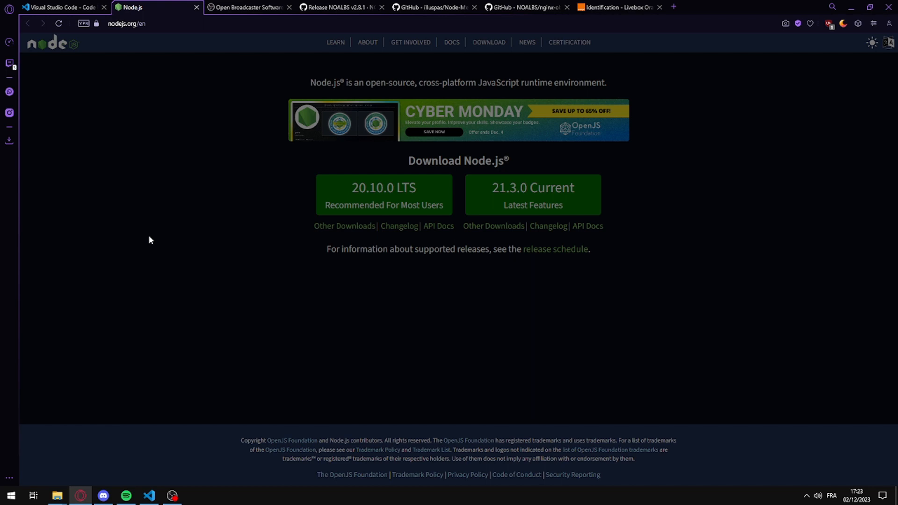
- View the illuspas/Node-Media-Server GitHub repository page at its installation instructions
{"action": "left_click", "coordinate": [411, 6]}
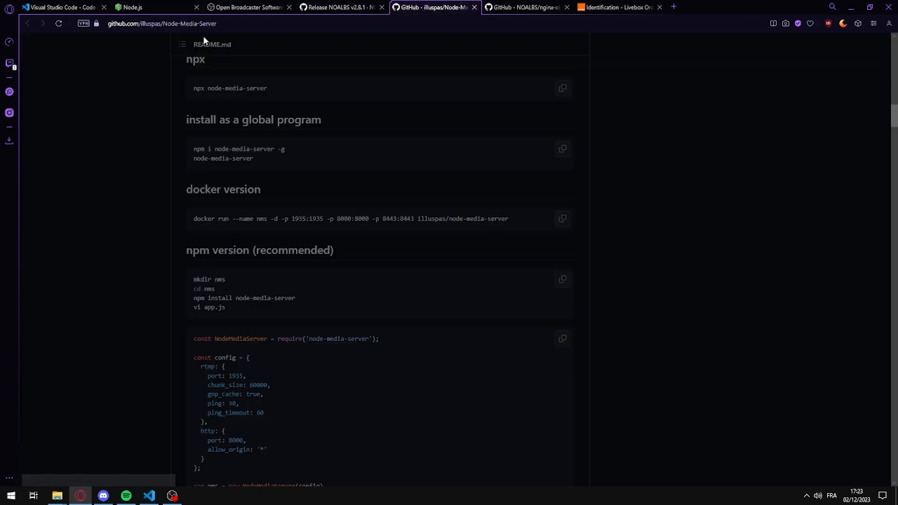
{"action": "left_click", "coordinate": [210, 24]}
{"action": "left_click", "coordinate": [106, 187]}
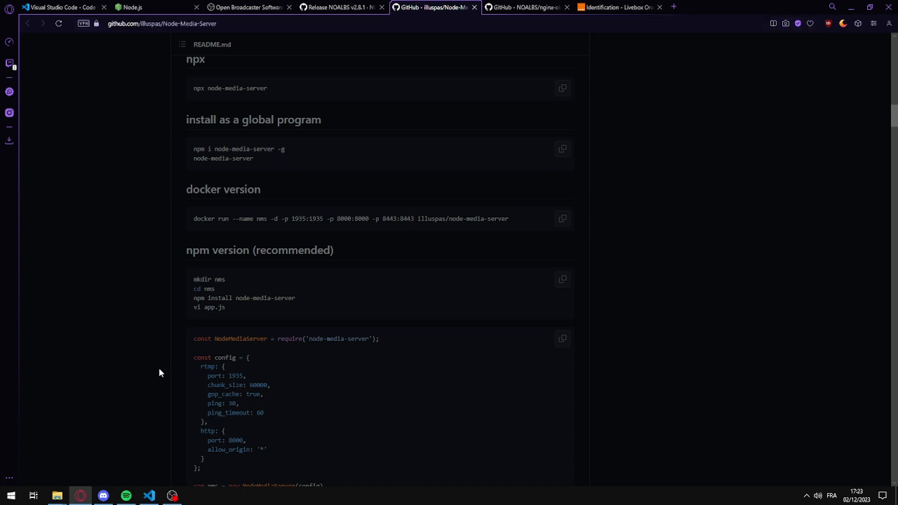
- Open a Command Prompt window with cmd and move it aside over the README
{"action": "key", "text": "super+r"}
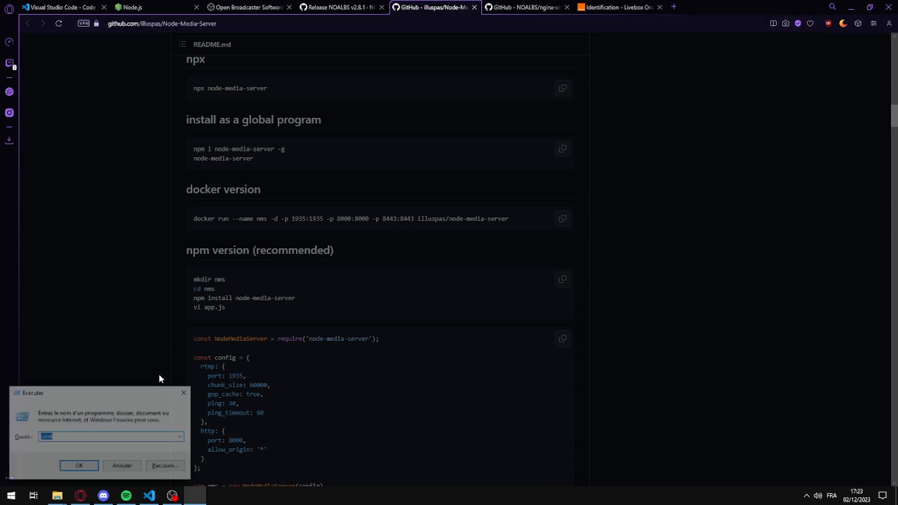
{"action": "left_click", "coordinate": [116, 435]}
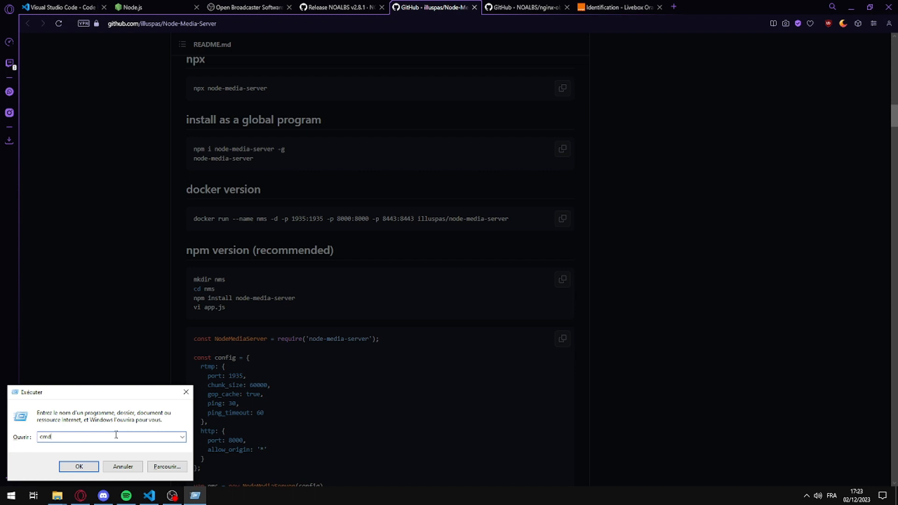
{"action": "key", "text": "Return"}
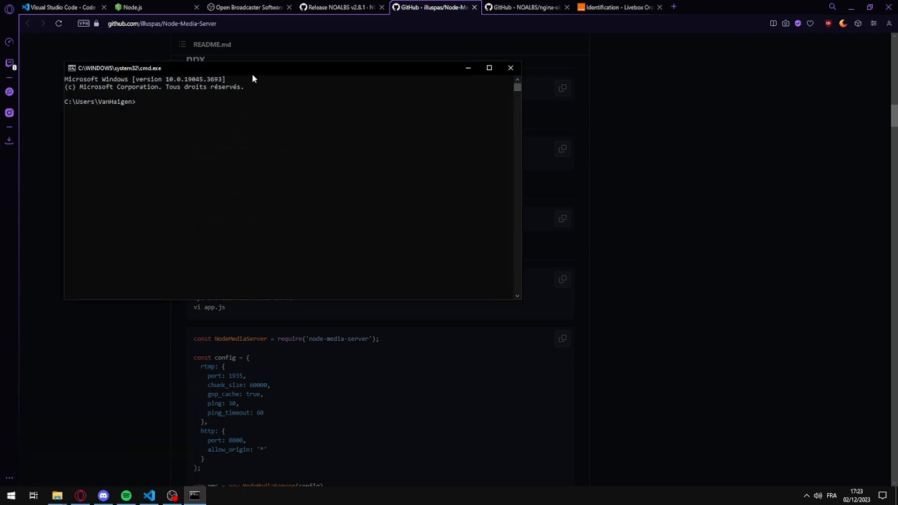
{"action": "left_click_drag", "start_coordinate": [252, 75], "coordinate": [528, 180]}
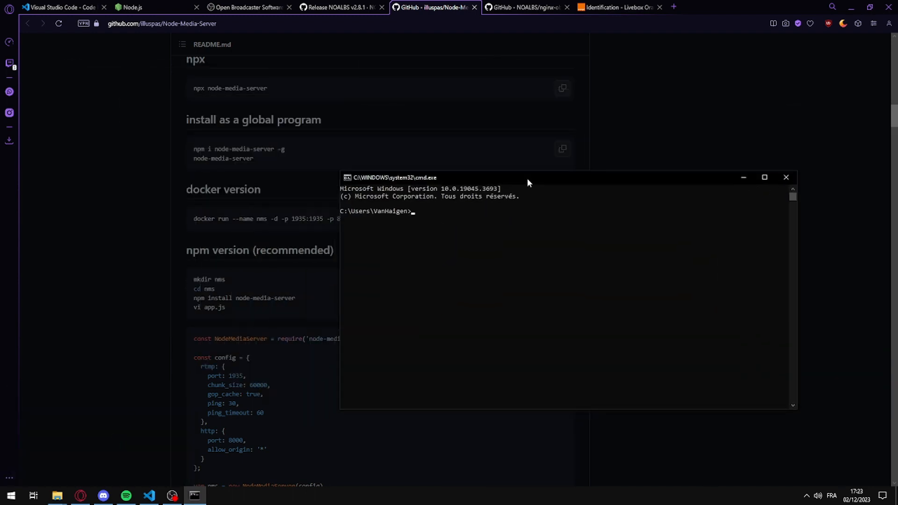
- Copy the README's recommended npm installation commands for Node-Media-Server and close the Command Prompt
{"action": "left_click", "coordinate": [77, 253]}
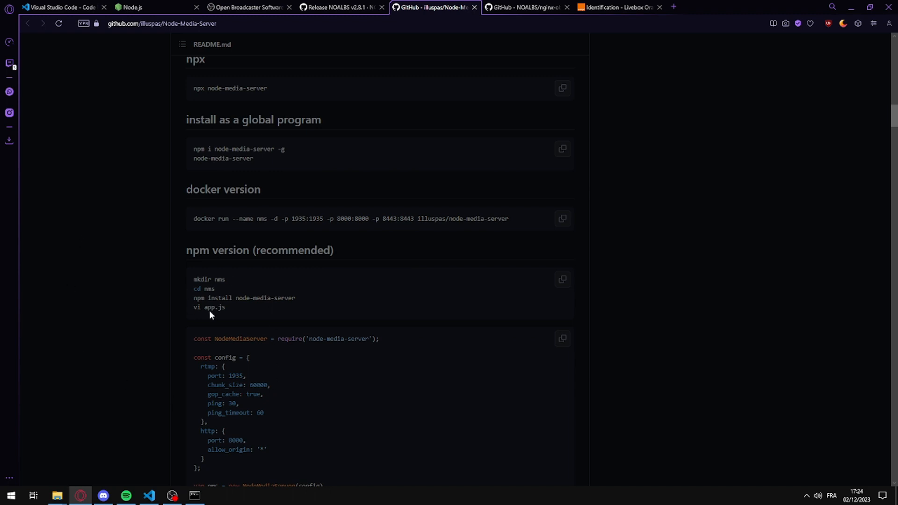
{"action": "left_click", "coordinate": [561, 284]}
{"action": "left_click", "coordinate": [194, 495]}
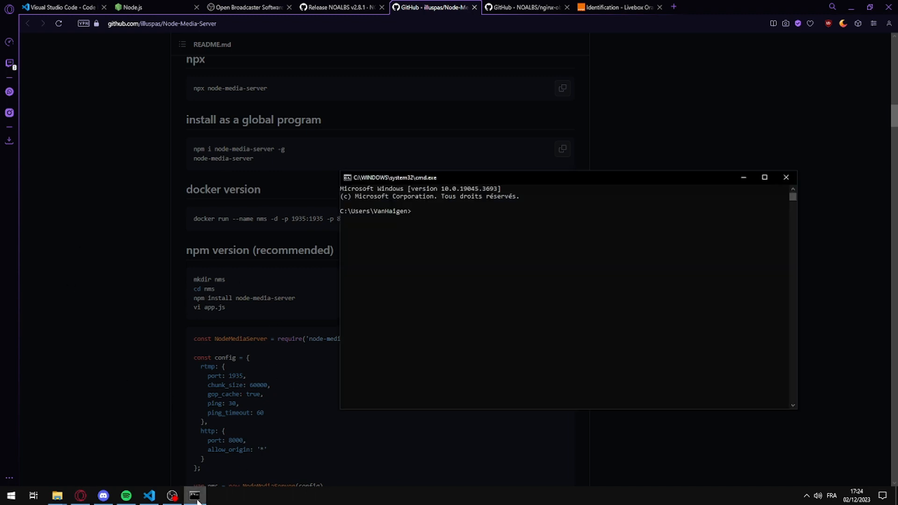
{"action": "left_click_drag", "start_coordinate": [538, 178], "coordinate": [381, 128]}
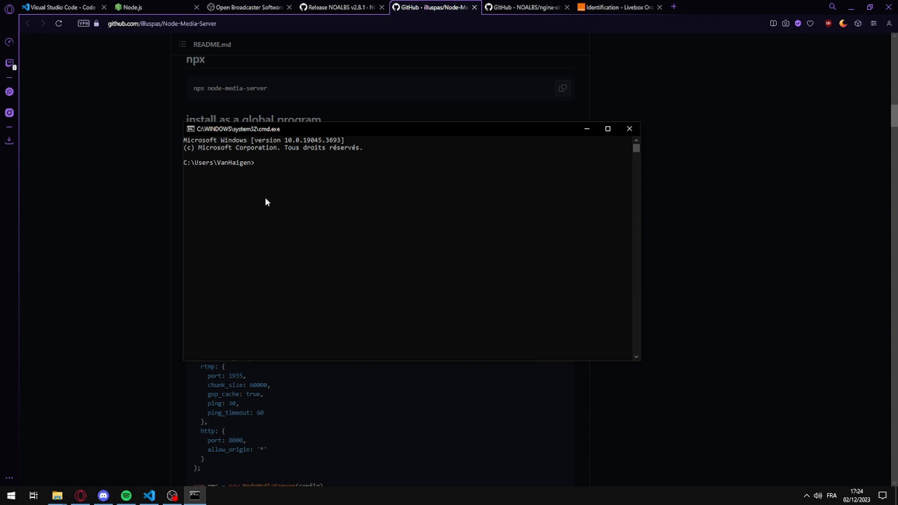
{"action": "left_click", "coordinate": [630, 129]}
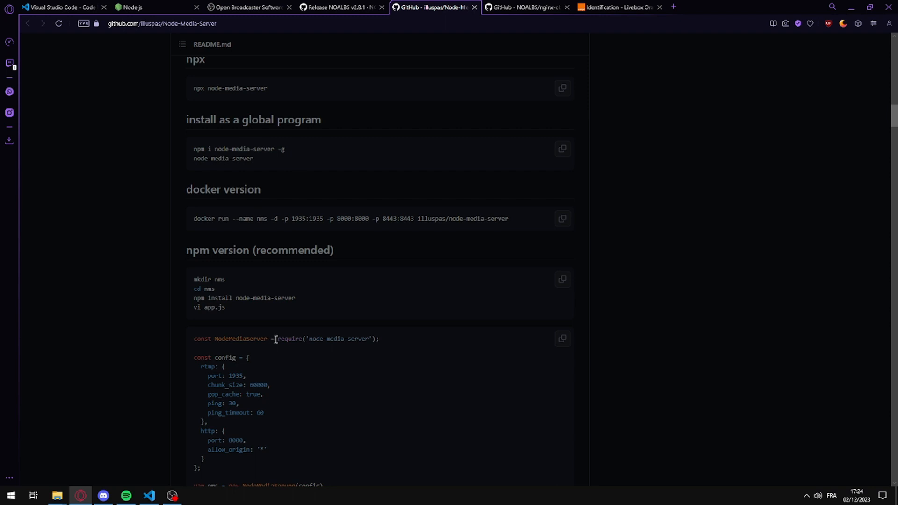
- Open the .env file from the extracted noalbs-v2.8.1-x86_64-pc-windows-msvc folder in Téléchargement with Visual Studio Code
{"action": "mouse_move", "coordinate": [55, 500]}
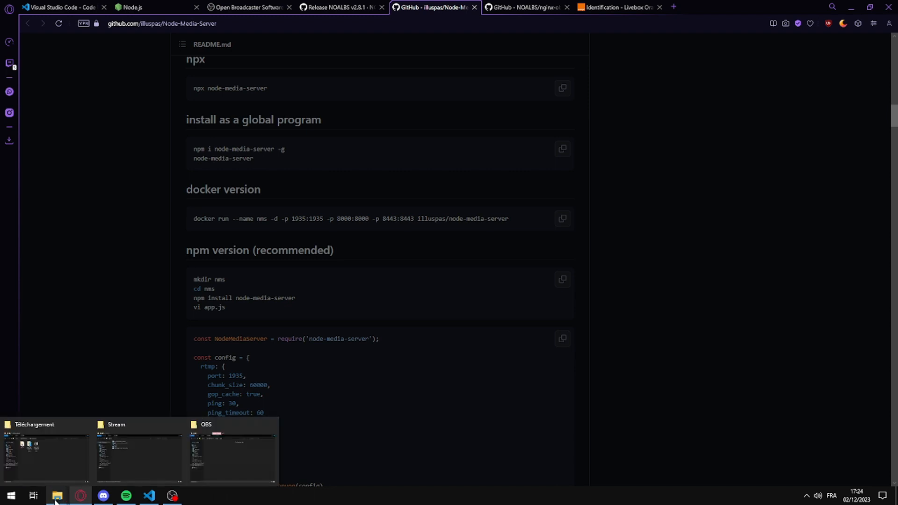
{"action": "left_click", "coordinate": [29, 454]}
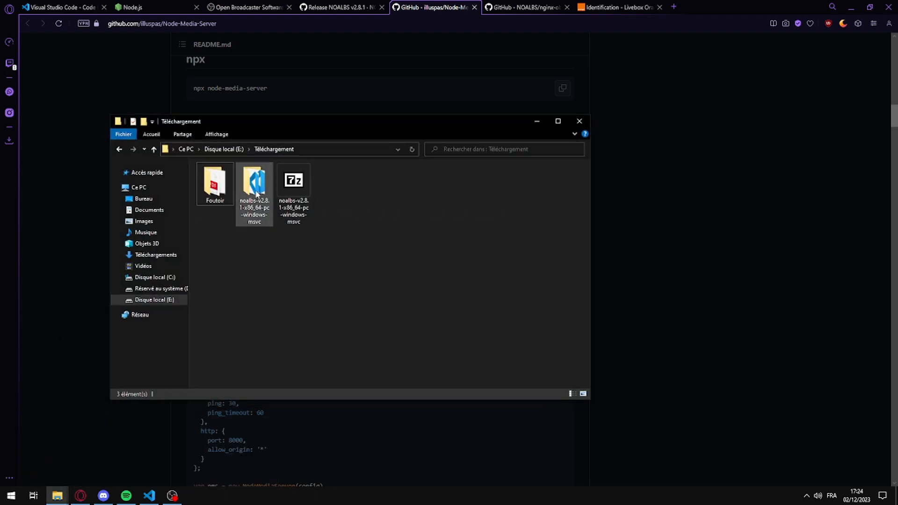
{"action": "double_click", "coordinate": [257, 195]}
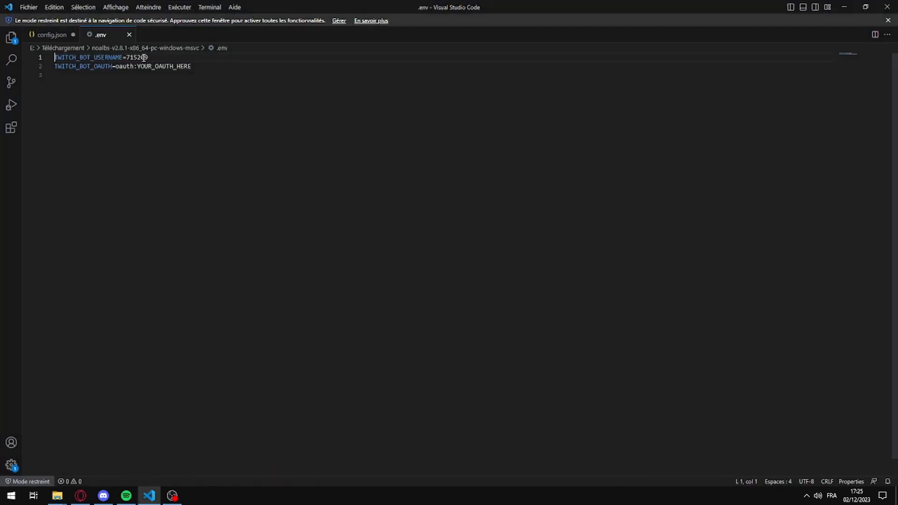
- Examine the TWITCH_BOT_USERNAME and TWITCH_BOT_OAUTH entries in the .env file
{"action": "left_click_drag", "start_coordinate": [149, 57], "coordinate": [126, 57]}
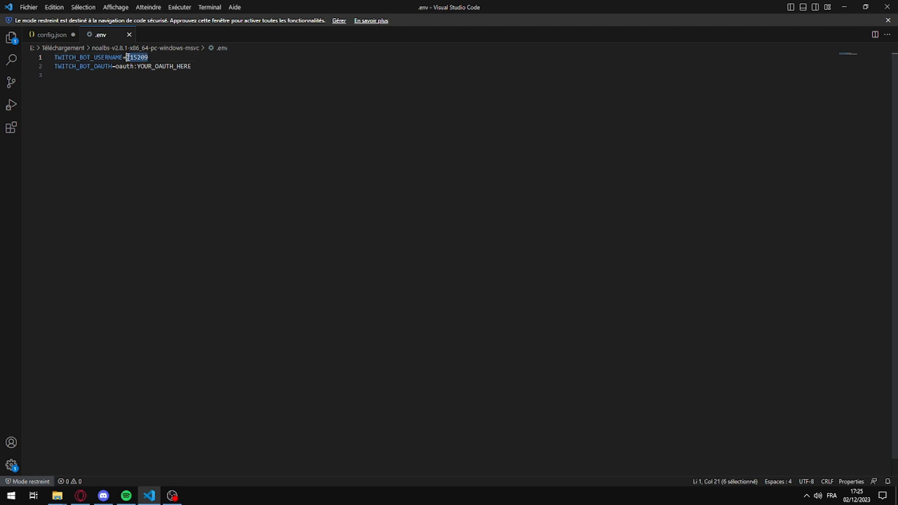
{"action": "left_click", "coordinate": [196, 102]}
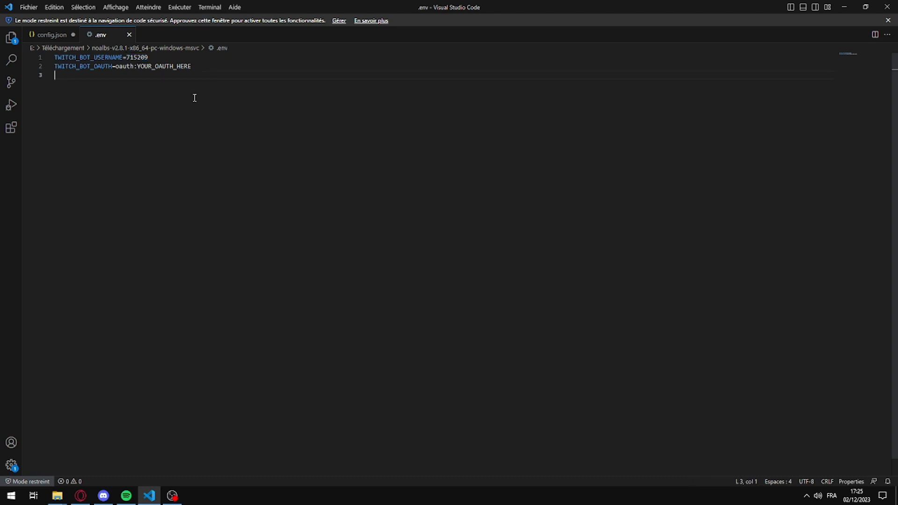
{"action": "left_click", "coordinate": [148, 59]}
{"action": "left_click", "coordinate": [120, 66]}
{"action": "left_click", "coordinate": [187, 67]}
{"action": "double_click", "coordinate": [187, 66]}
{"action": "left_click", "coordinate": [199, 66]}
- Open the Twitch OAuth token generator at twitchapps.com/tmi from the Configure NOALBS section of the README in the browser
{"action": "left_click", "coordinate": [81, 495]}
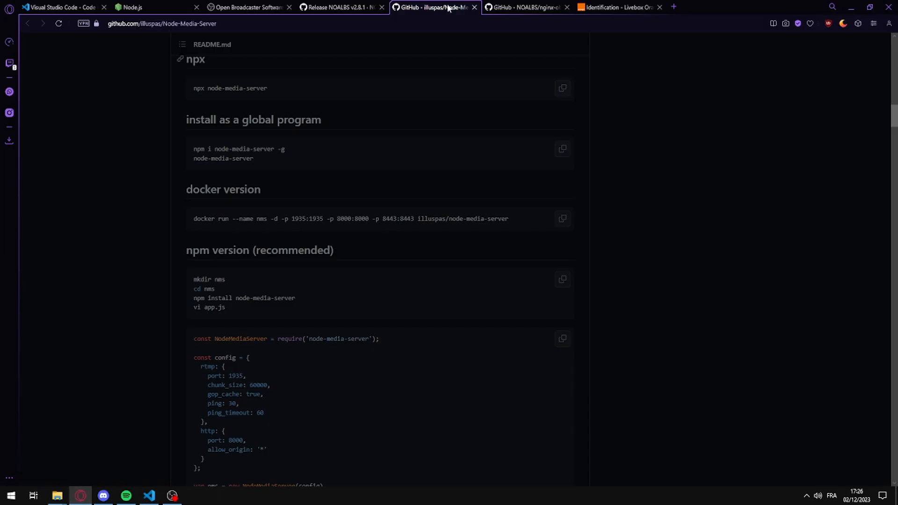
{"action": "left_click", "coordinate": [508, 6]}
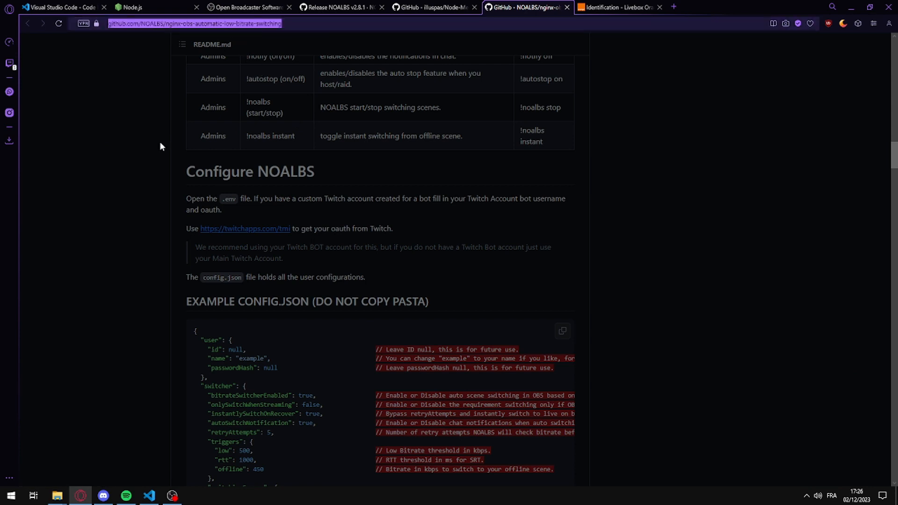
{"action": "left_click", "coordinate": [256, 229]}
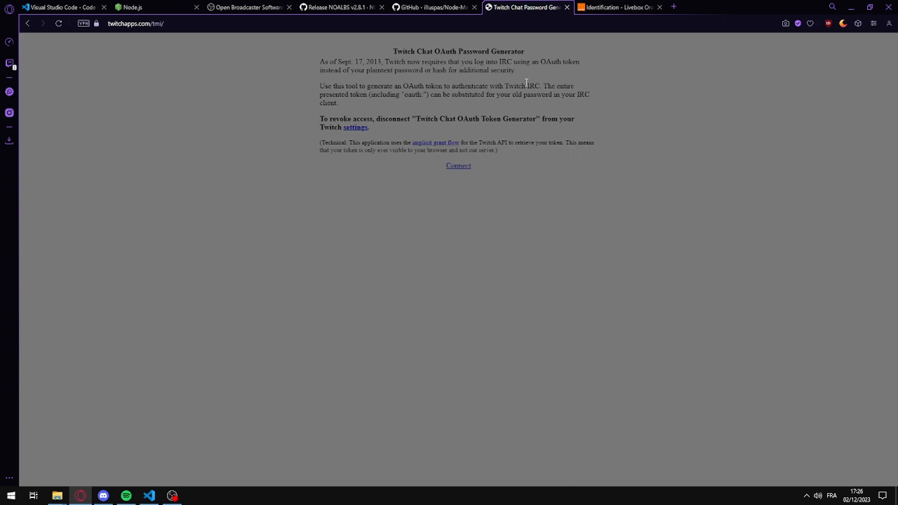
- Recheck where the bot username and OAuth token go in .env, close the file and return to the browser
{"action": "left_click", "coordinate": [150, 494]}
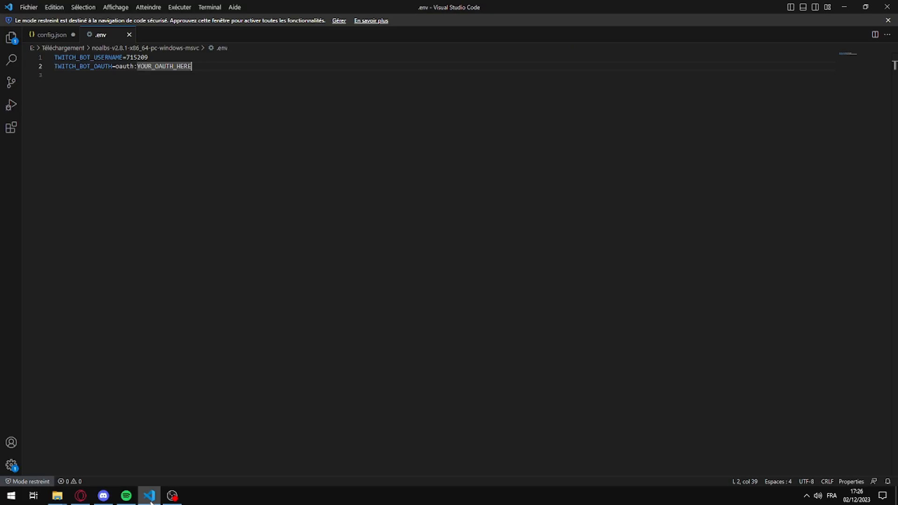
{"action": "left_click", "coordinate": [212, 74]}
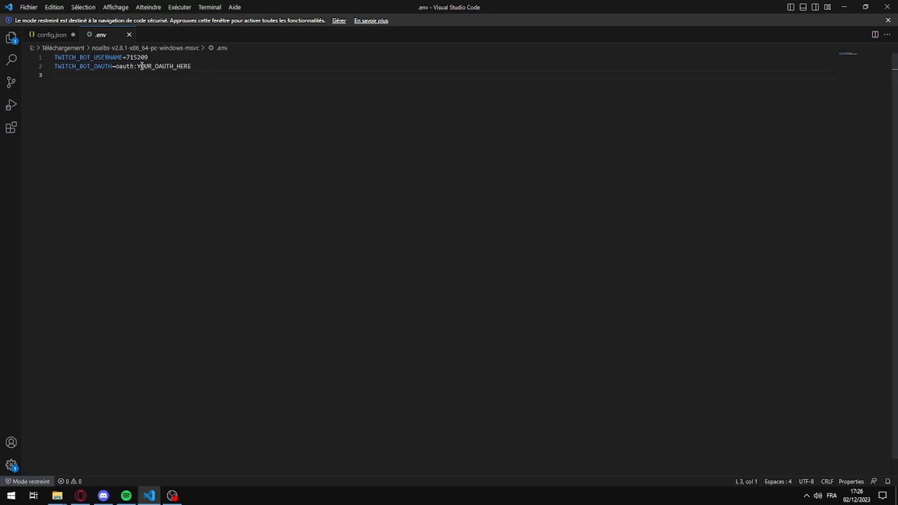
{"action": "mouse_move", "coordinate": [137, 68]}
{"action": "left_mouse_down"}
{"action": "mouse_move", "coordinate": [192, 69]}
{"action": "mouse_move", "coordinate": [126, 57]}
{"action": "left_mouse_up"}
{"action": "left_click", "coordinate": [239, 76]}
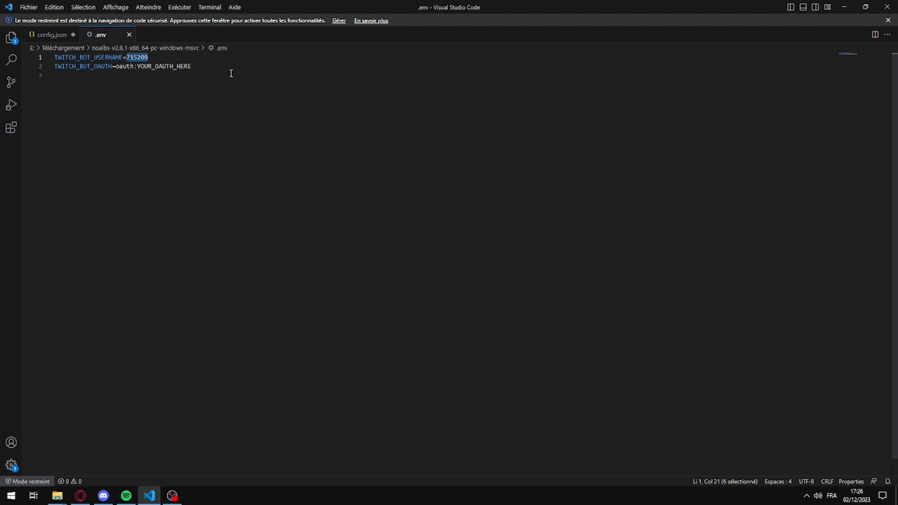
{"action": "left_click", "coordinate": [129, 36]}
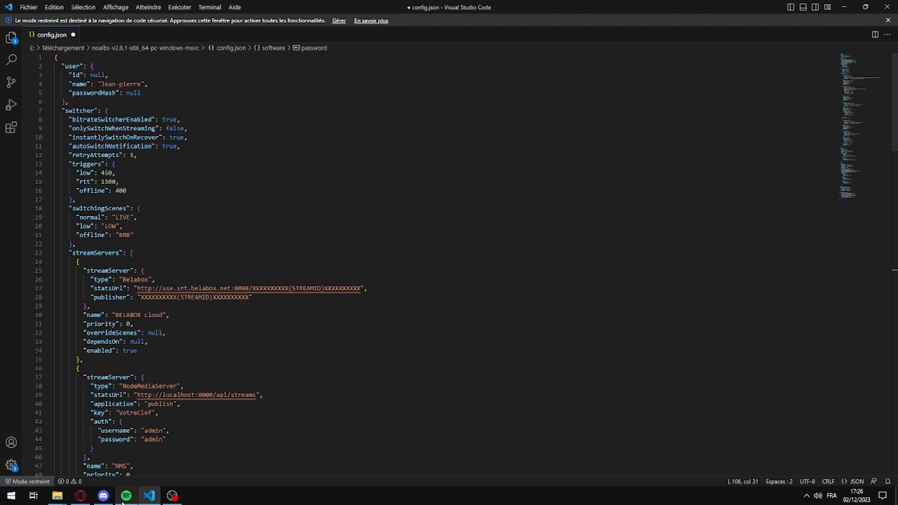
{"action": "left_click", "coordinate": [89, 494]}
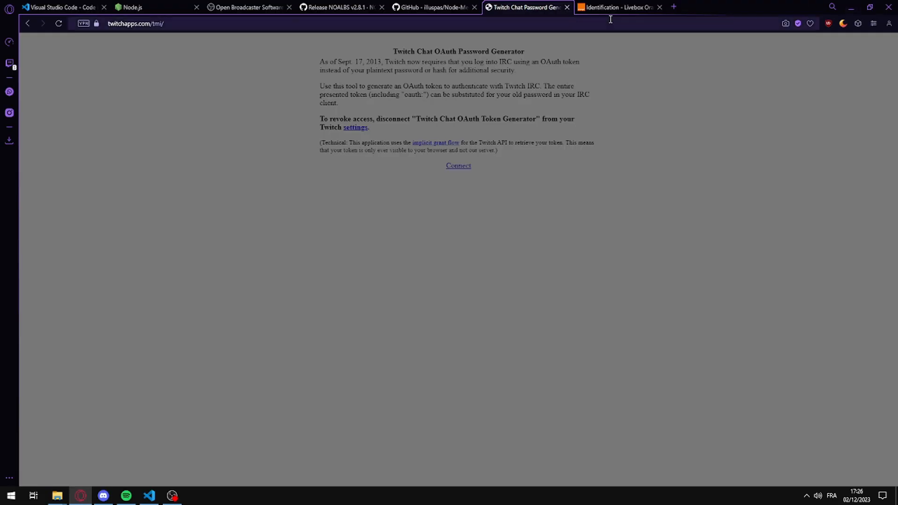
- Close the Twitch token generator page and bring up config.json from the noalbs-v2.8.1-x86_64-pc-windows-msvc folder in Visual Studio Code
{"action": "left_click", "coordinate": [567, 8]}
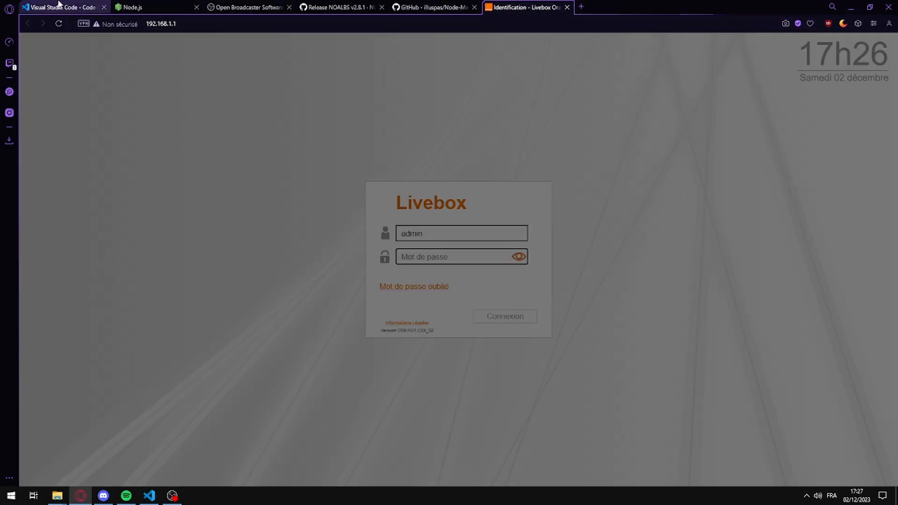
{"action": "left_click", "coordinate": [61, 7]}
{"action": "left_click", "coordinate": [149, 496]}
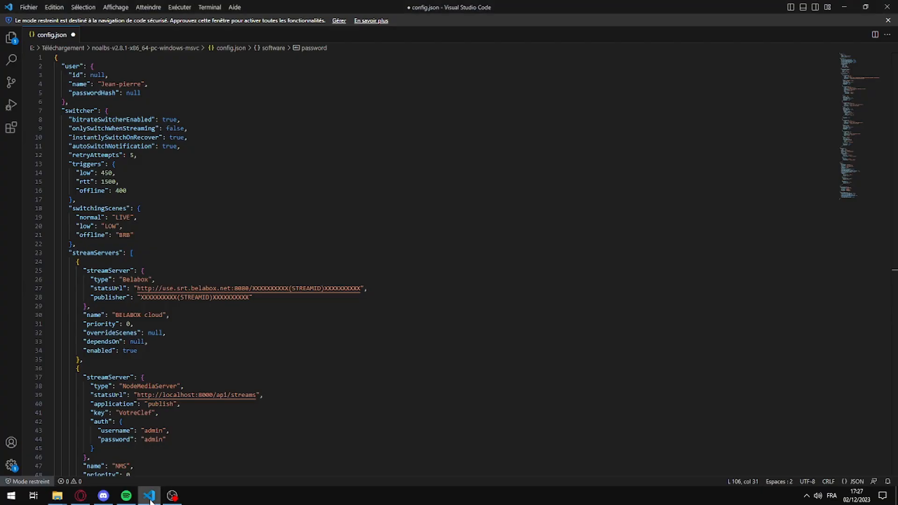
{"action": "mouse_move", "coordinate": [57, 495]}
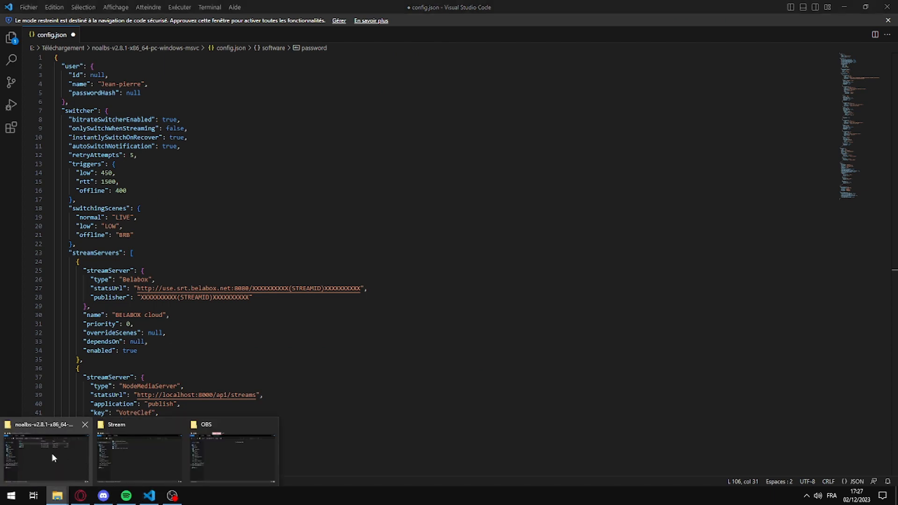
{"action": "left_click", "coordinate": [52, 453]}
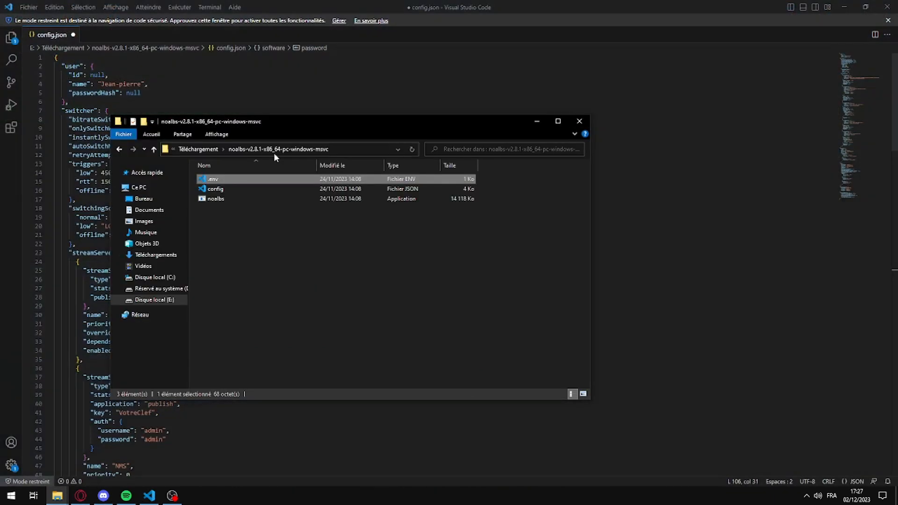
{"action": "left_click", "coordinate": [228, 187]}
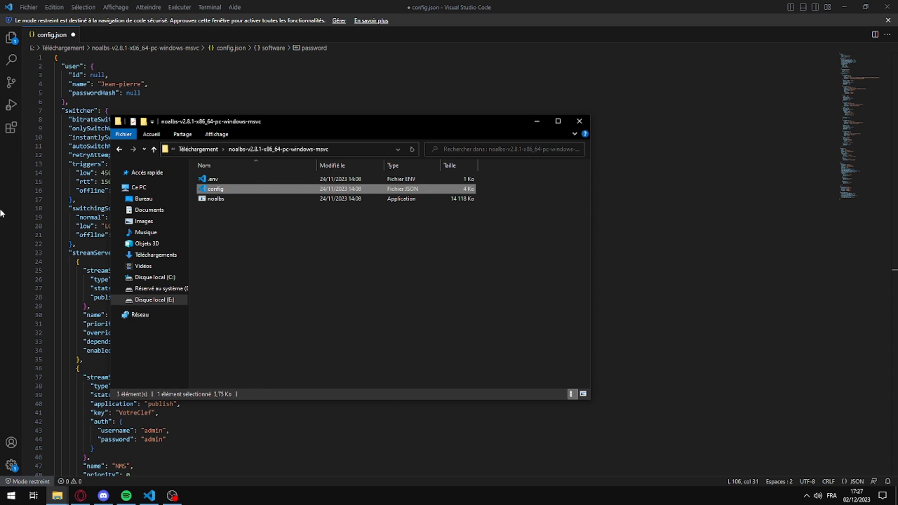
{"action": "left_click", "coordinate": [4, 211]}
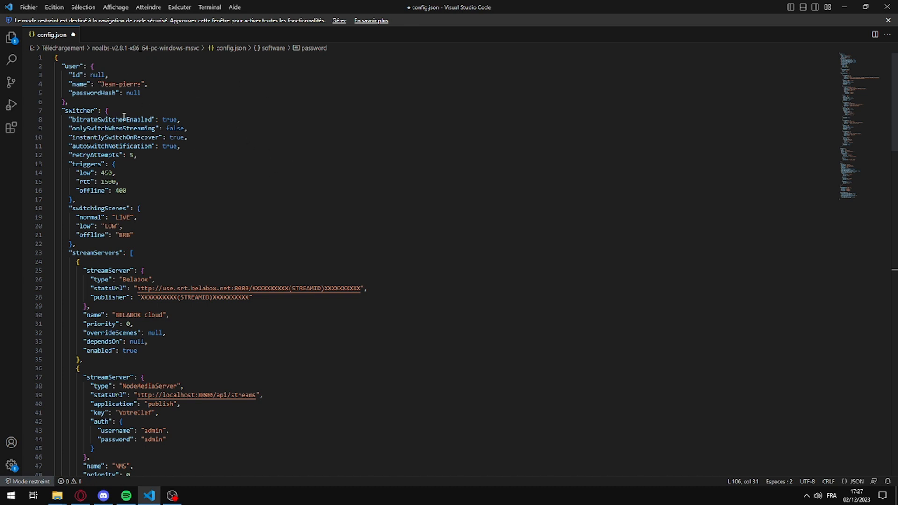
- Examine the name entry in the user section of config.json
{"action": "left_click", "coordinate": [105, 85]}
{"action": "left_click_drag", "start_coordinate": [105, 85], "coordinate": [133, 85]}
{"action": "left_click", "coordinate": [179, 84]}
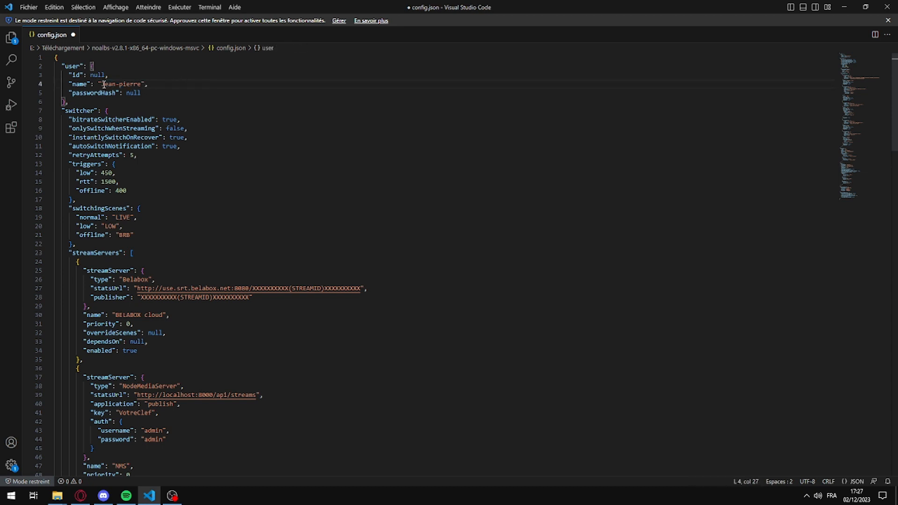
{"action": "left_click_drag", "start_coordinate": [102, 85], "coordinate": [143, 86]}
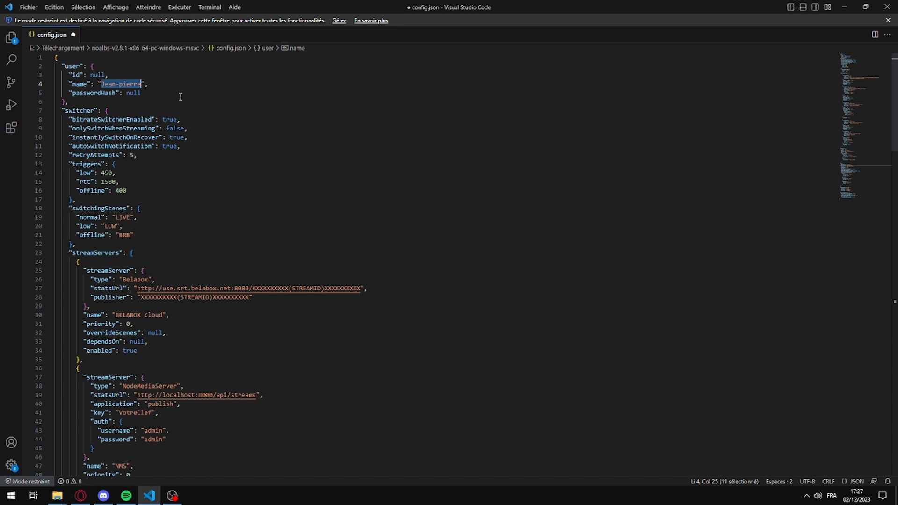
{"action": "left_click", "coordinate": [127, 85]}
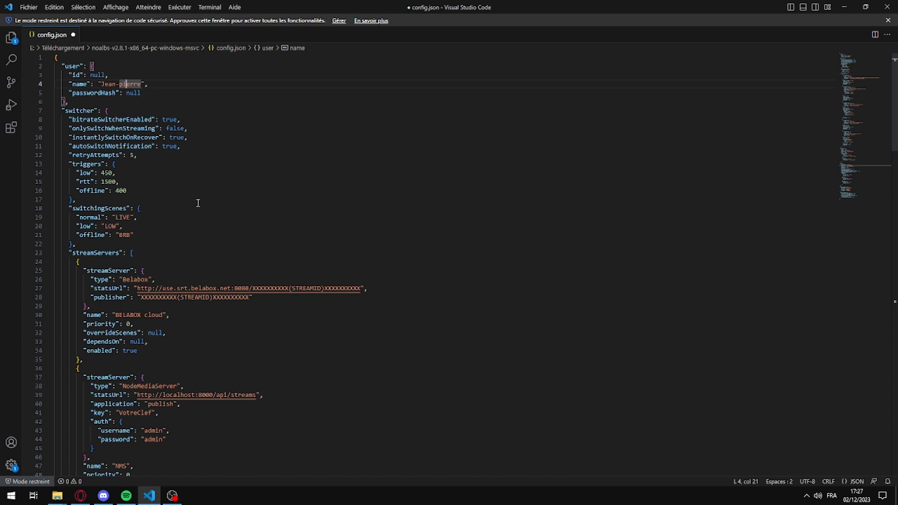
- Examine the NodeMediaServer block under streamServers in config.json, especially its application and key entries
{"action": "scroll", "coordinate": [197, 204], "scroll_direction": "down", "scroll_amount": 1}
{"action": "scroll", "coordinate": [198, 204], "scroll_direction": "down", "scroll_amount": 4}
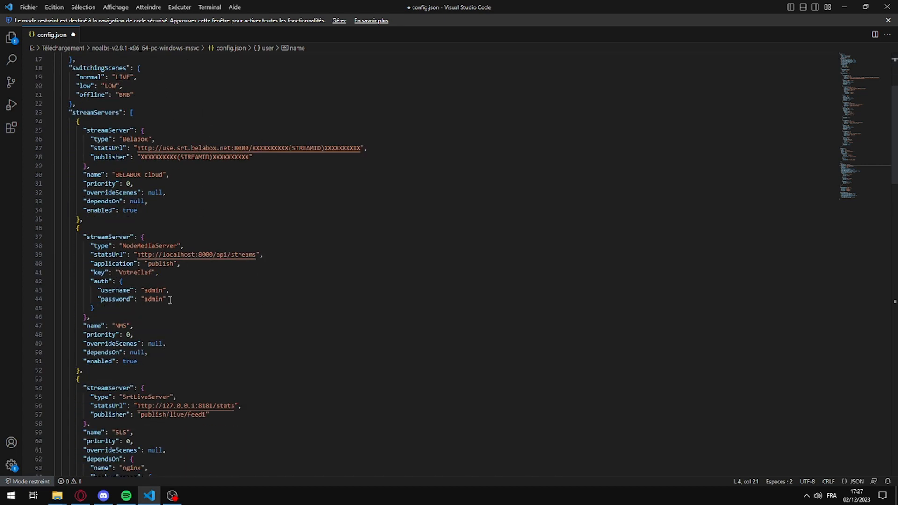
{"action": "left_click_drag", "start_coordinate": [184, 245], "coordinate": [83, 237]}
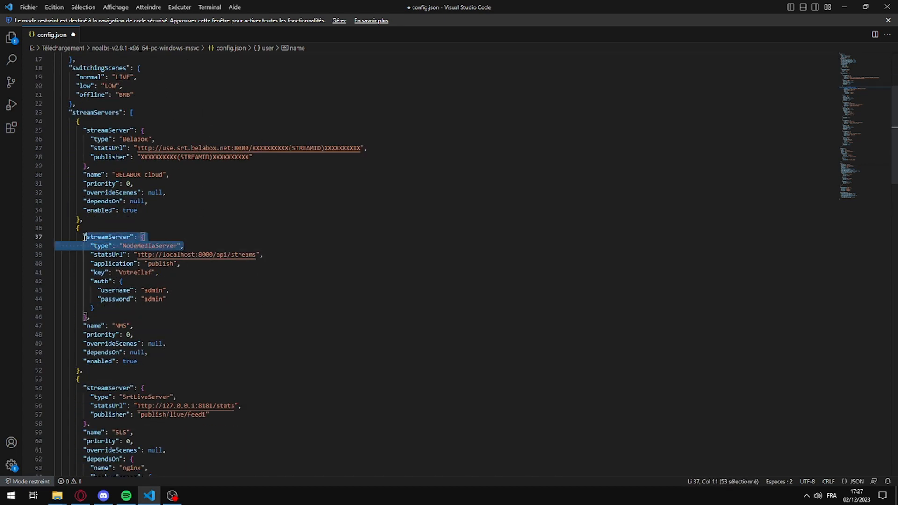
{"action": "left_click", "coordinate": [214, 228]}
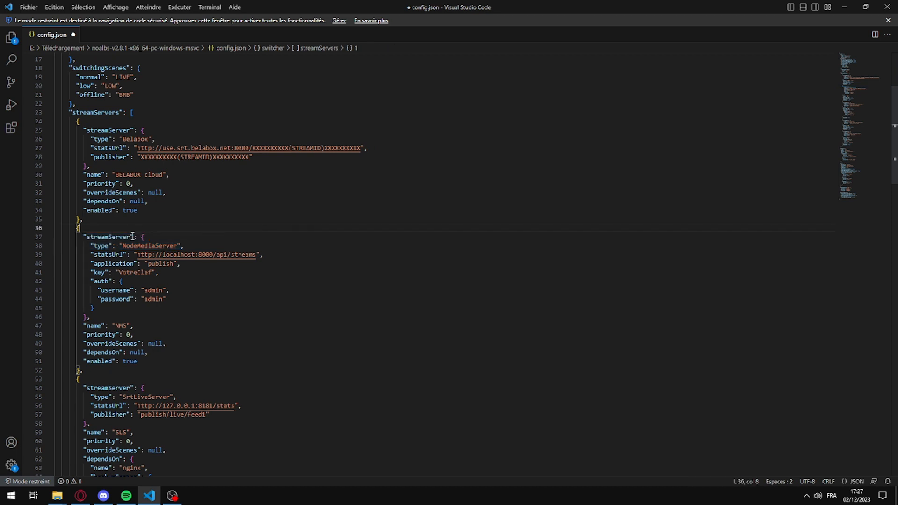
{"action": "left_click", "coordinate": [84, 237]}
{"action": "left_click", "coordinate": [83, 247]}
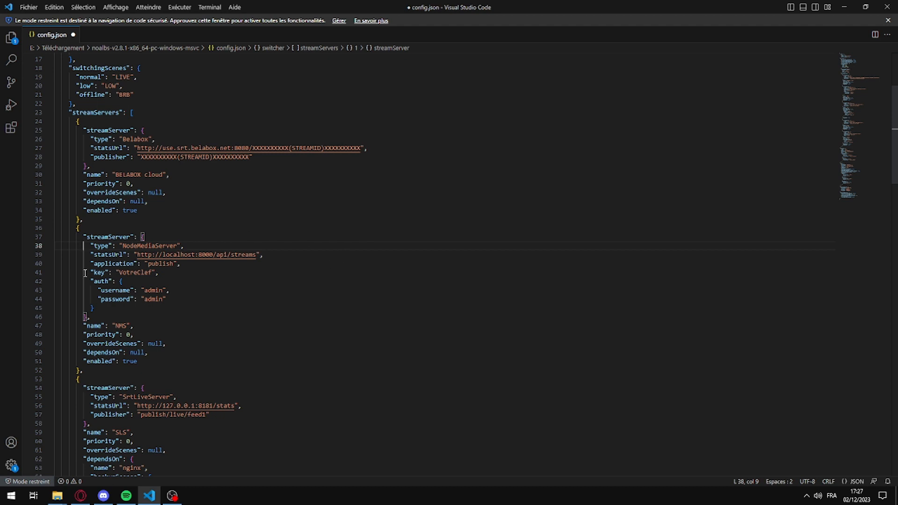
{"action": "double_click", "coordinate": [164, 264]}
{"action": "double_click", "coordinate": [147, 275]}
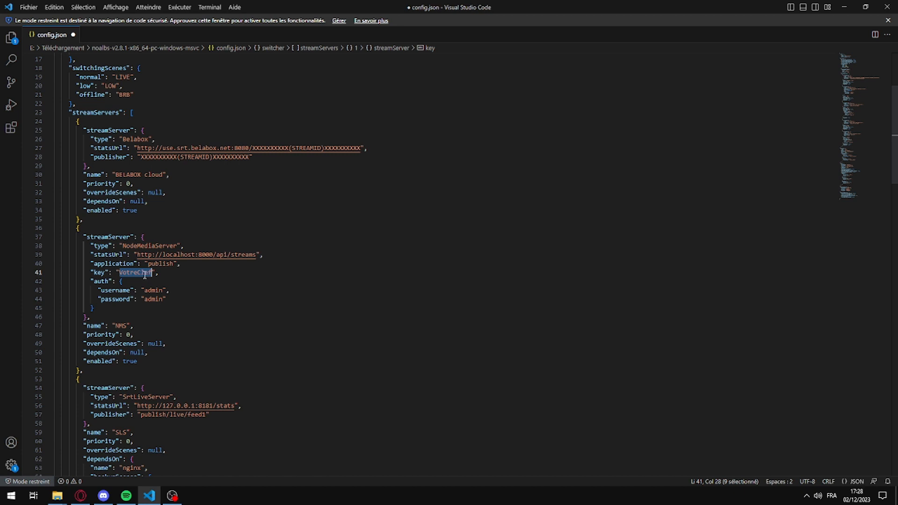
{"action": "left_click", "coordinate": [144, 275]}
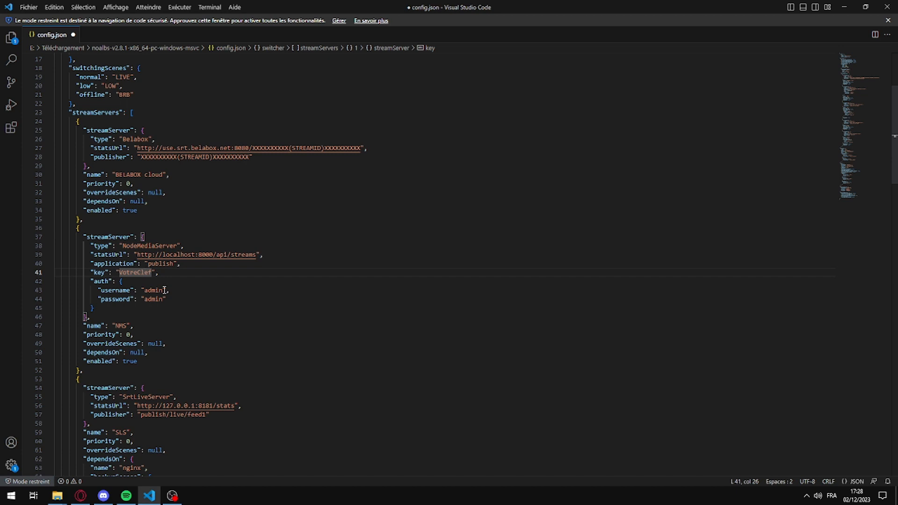
{"action": "double_click", "coordinate": [150, 270]}
- Review the SrtLiveServer and Nginx stream server blocks of config.json down to the software section
{"action": "scroll", "coordinate": [176, 231], "scroll_direction": "down", "scroll_amount": 2}
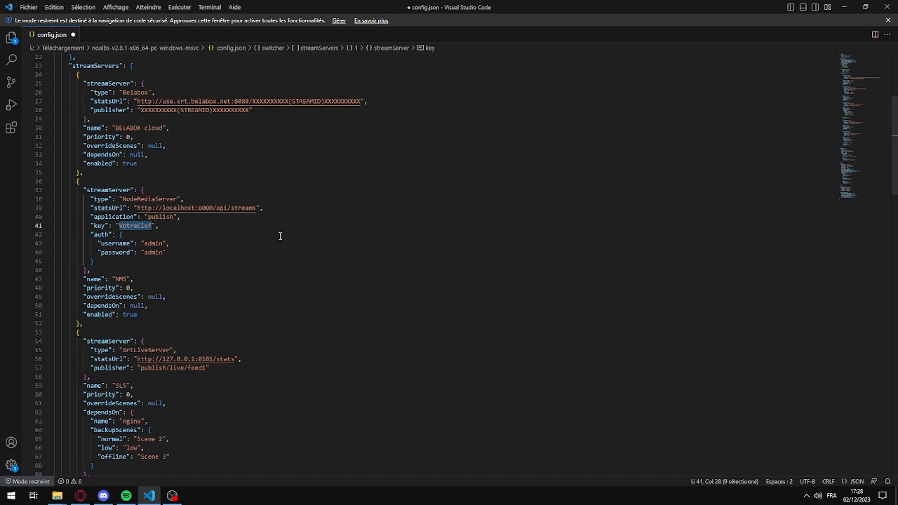
{"action": "scroll", "coordinate": [210, 275], "scroll_direction": "down", "scroll_amount": 14}
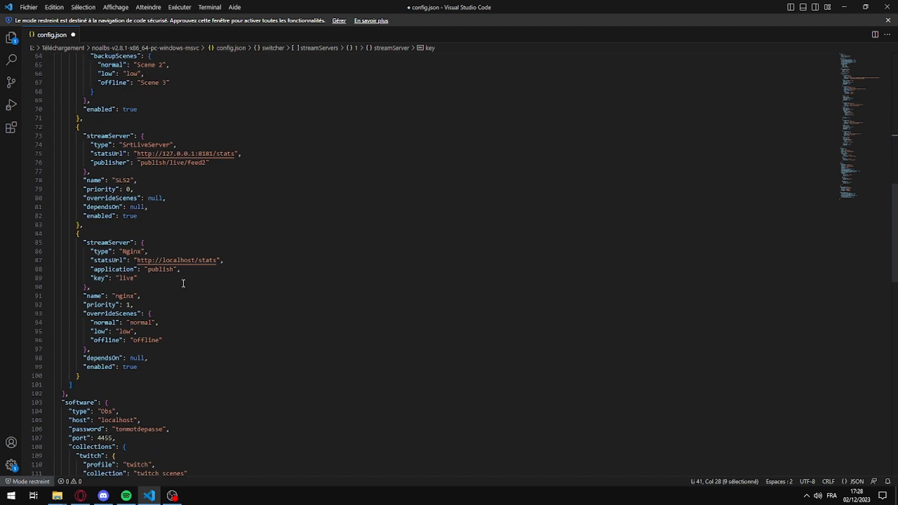
{"action": "scroll", "coordinate": [213, 287], "scroll_direction": "down", "scroll_amount": 4}
{"action": "scroll", "coordinate": [153, 246], "scroll_direction": "up", "scroll_amount": 5}
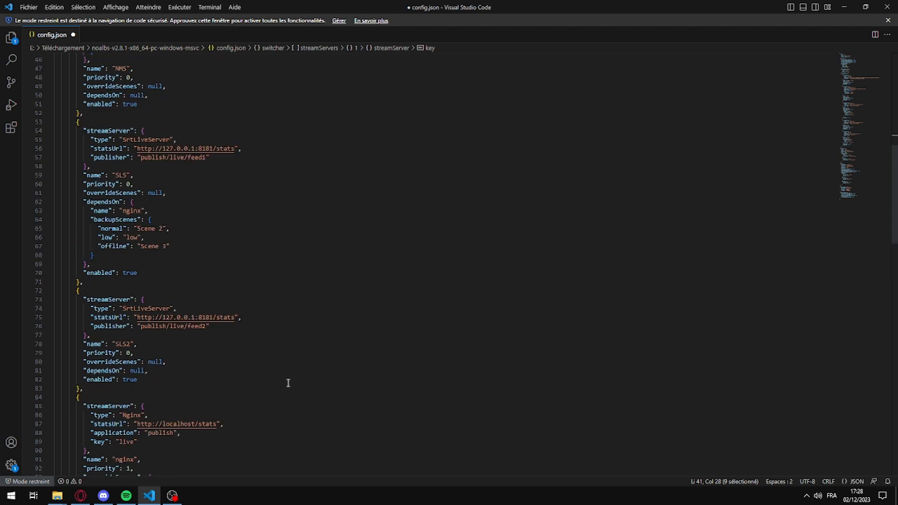
{"action": "scroll", "coordinate": [276, 326], "scroll_direction": "down", "scroll_amount": 3}
{"action": "scroll", "coordinate": [418, 284], "scroll_direction": "down", "scroll_amount": 3}
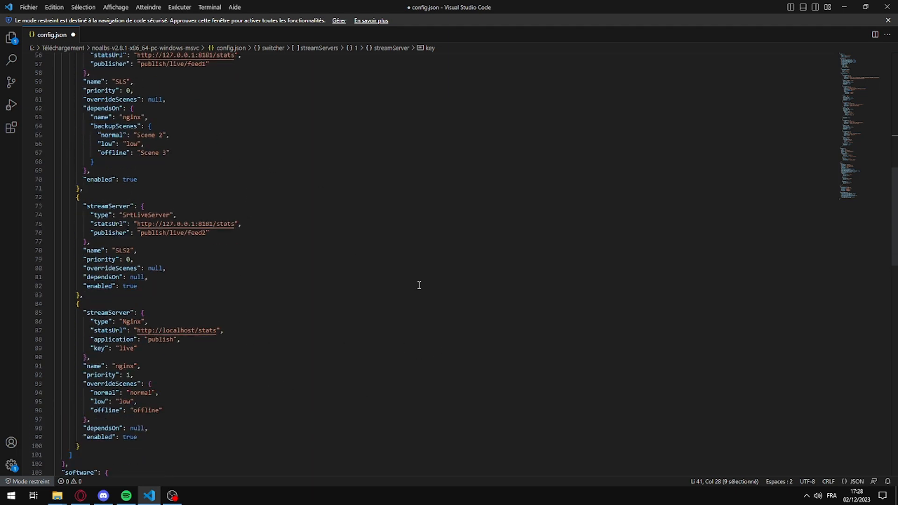
{"action": "scroll", "coordinate": [257, 200], "scroll_direction": "down", "scroll_amount": 6}
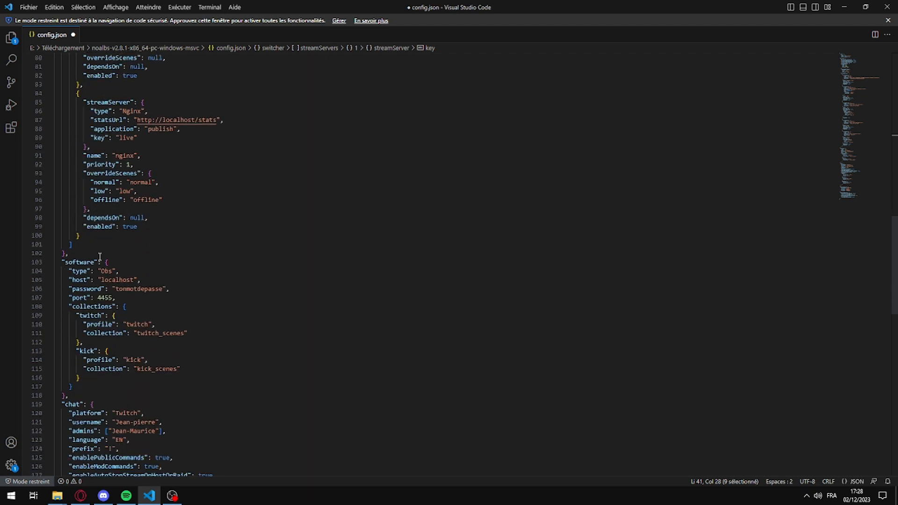
{"action": "scroll", "coordinate": [89, 253], "scroll_direction": "down", "scroll_amount": 1}
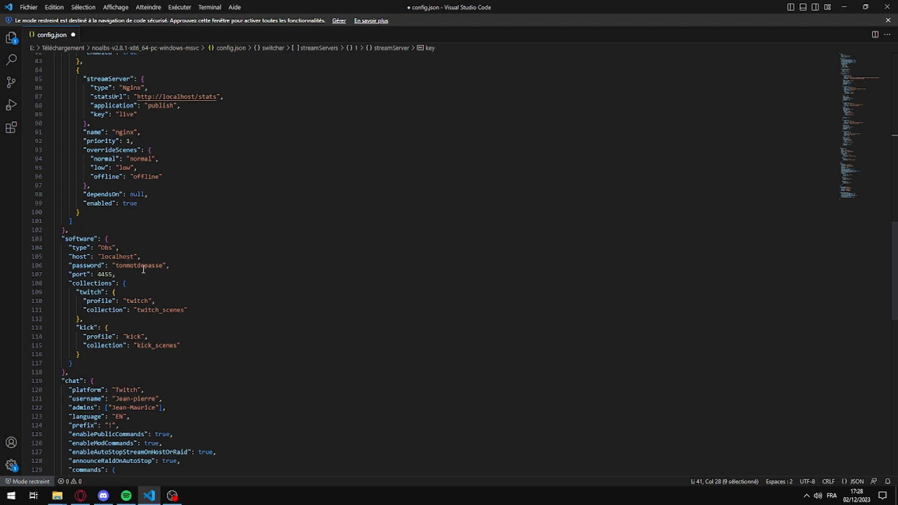
- Check the WebSocket server settings in OBS against the software password entry in config.json, closing them and returning to the file
{"action": "left_click_drag", "start_coordinate": [117, 265], "coordinate": [163, 265]}
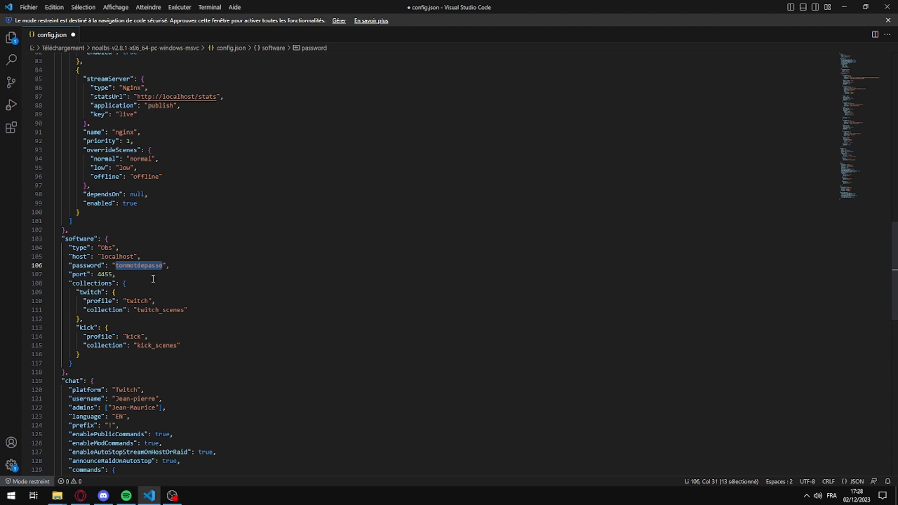
{"action": "left_click", "coordinate": [173, 501]}
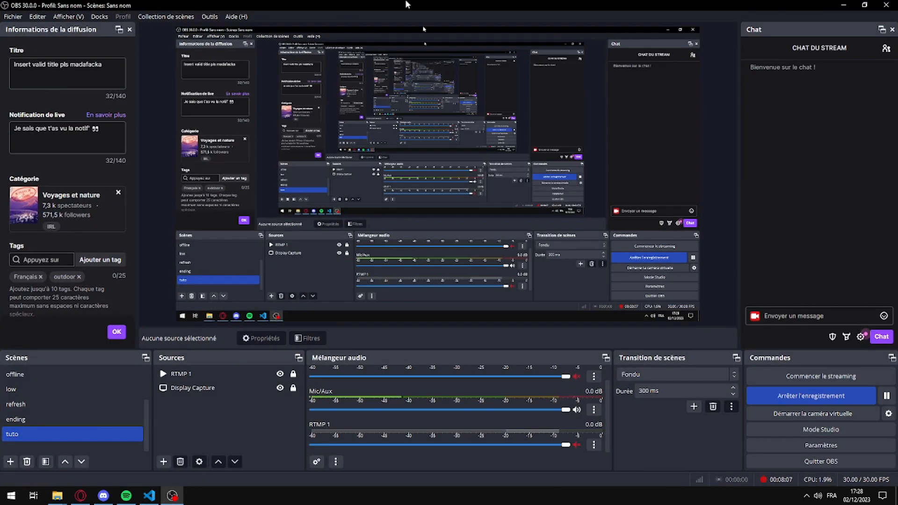
{"action": "left_click", "coordinate": [209, 17]}
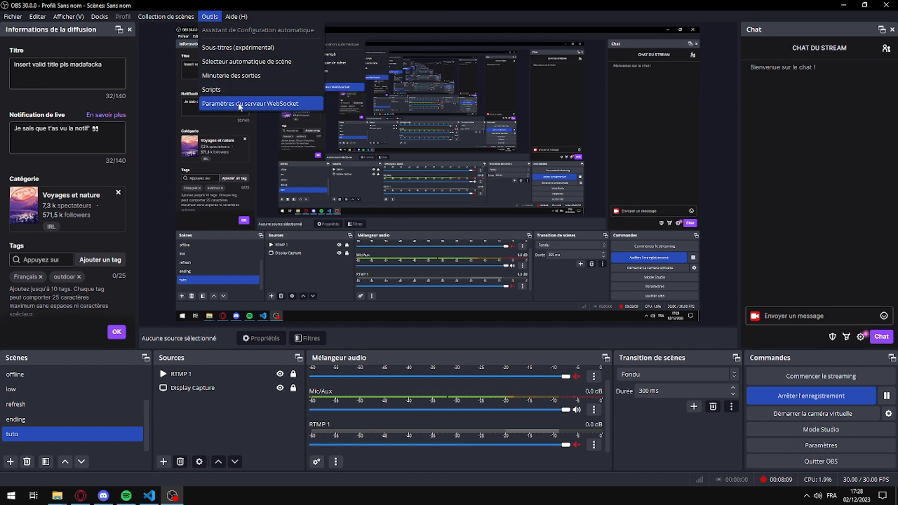
{"action": "left_click", "coordinate": [239, 104]}
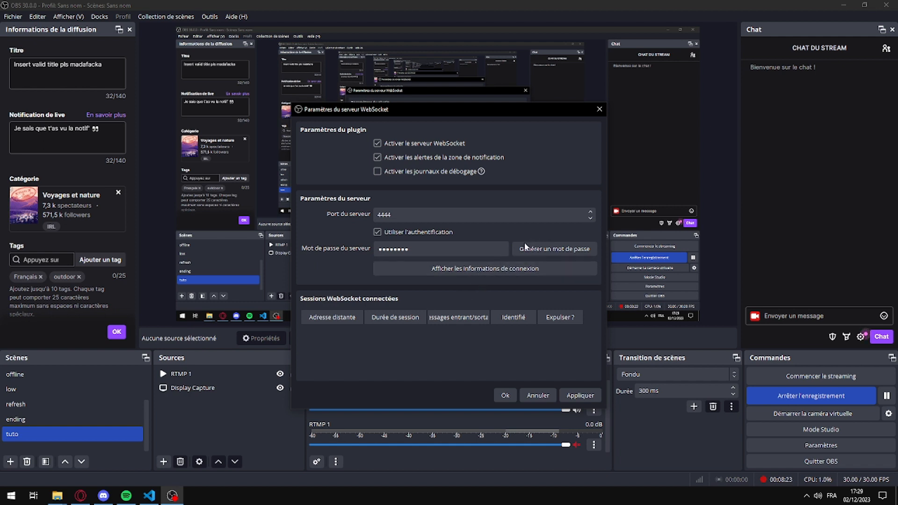
{"action": "left_click", "coordinate": [599, 109]}
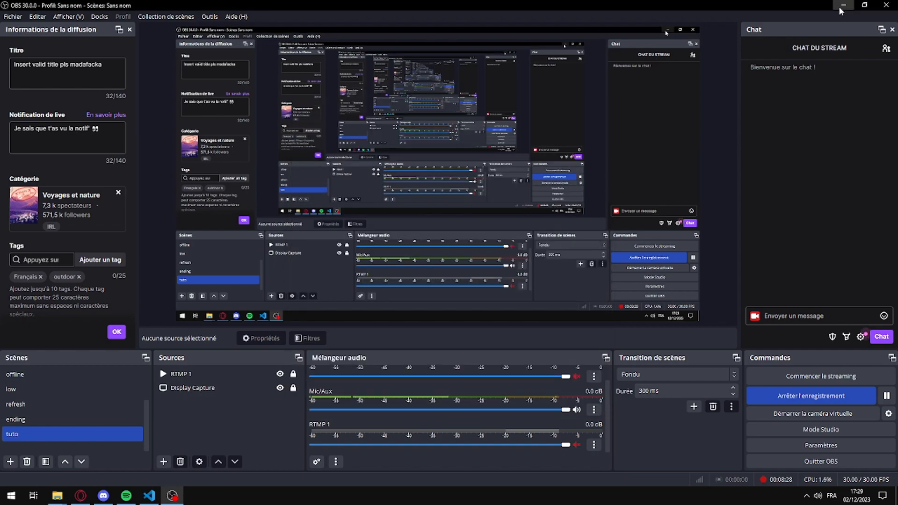
{"action": "left_click", "coordinate": [841, 5]}
{"action": "left_click", "coordinate": [134, 266]}
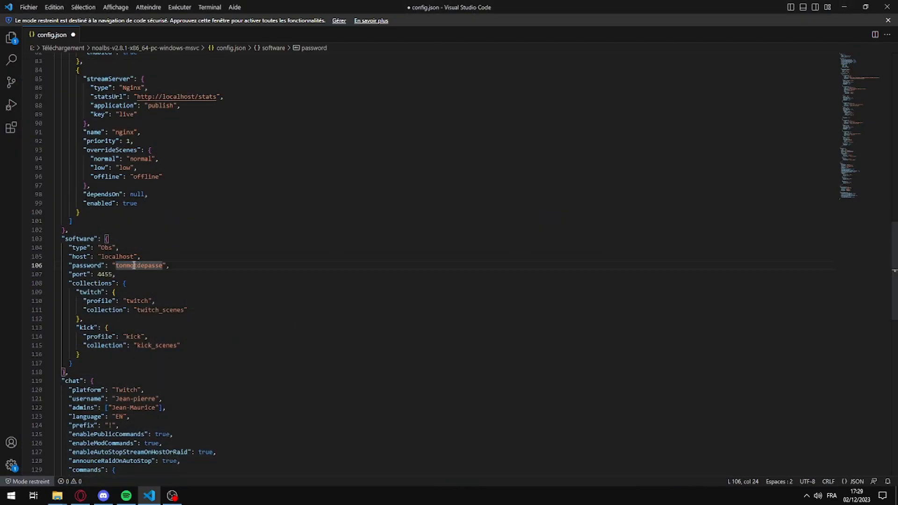
{"action": "left_click", "coordinate": [226, 269]}
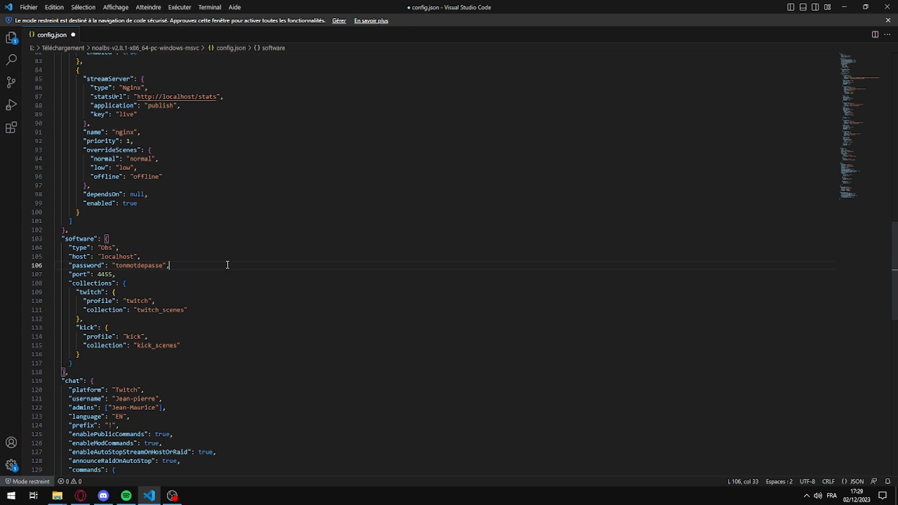
- Examine the port entry and the twitch and kick profiles under collections in the software section
{"action": "scroll", "coordinate": [194, 283], "scroll_direction": "down", "scroll_amount": 2}
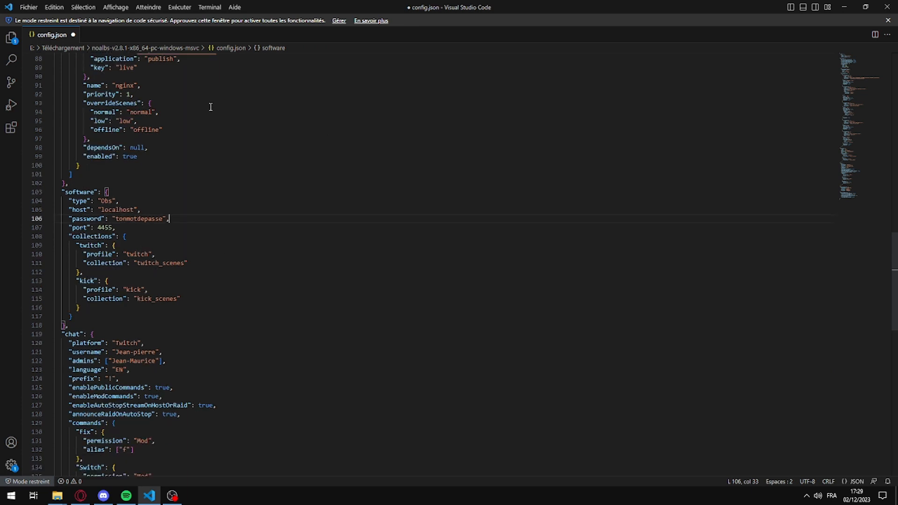
{"action": "double_click", "coordinate": [109, 228]}
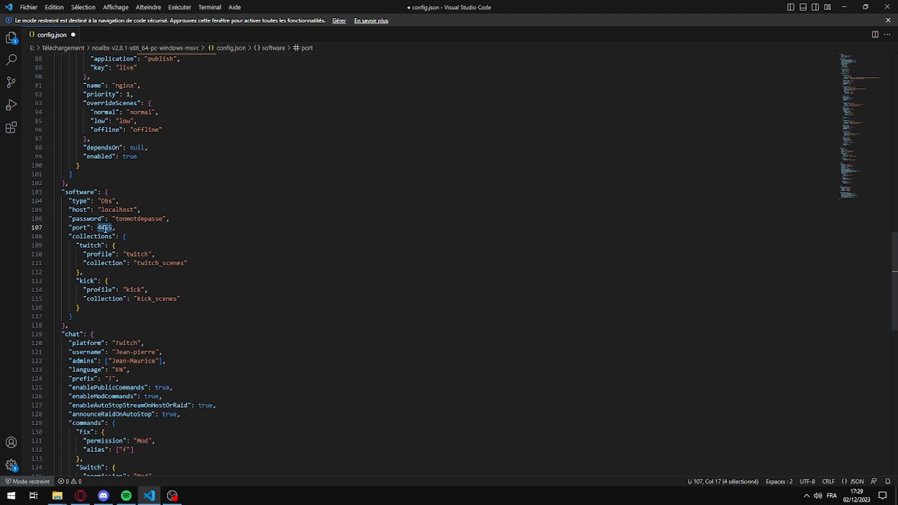
{"action": "double_click", "coordinate": [107, 237]}
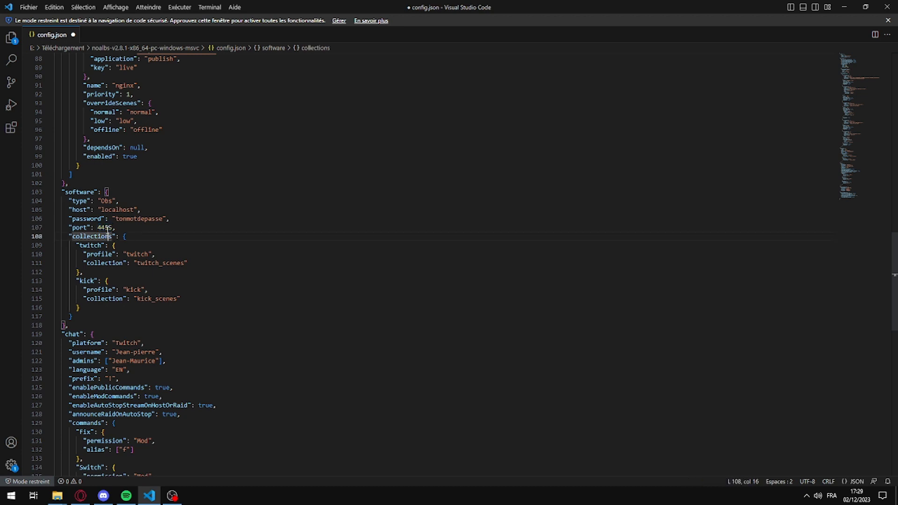
{"action": "double_click", "coordinate": [107, 228]}
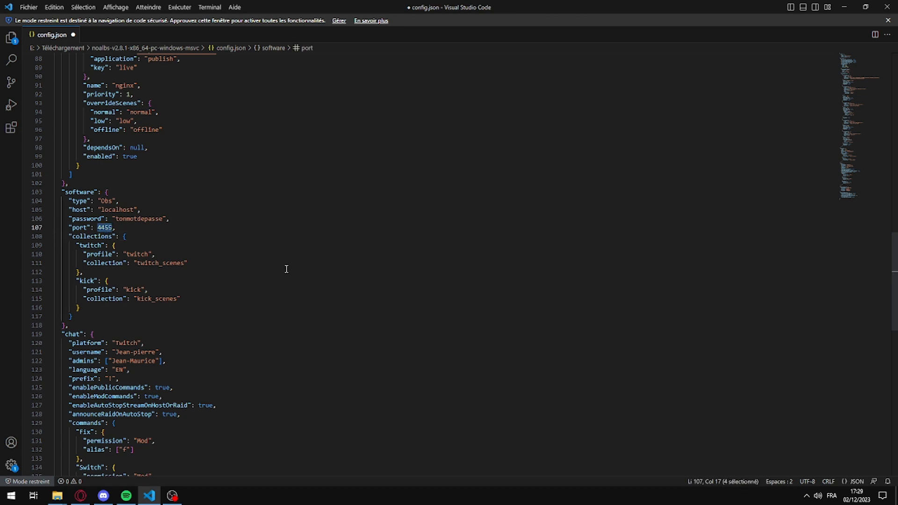
{"action": "double_click", "coordinate": [135, 253]}
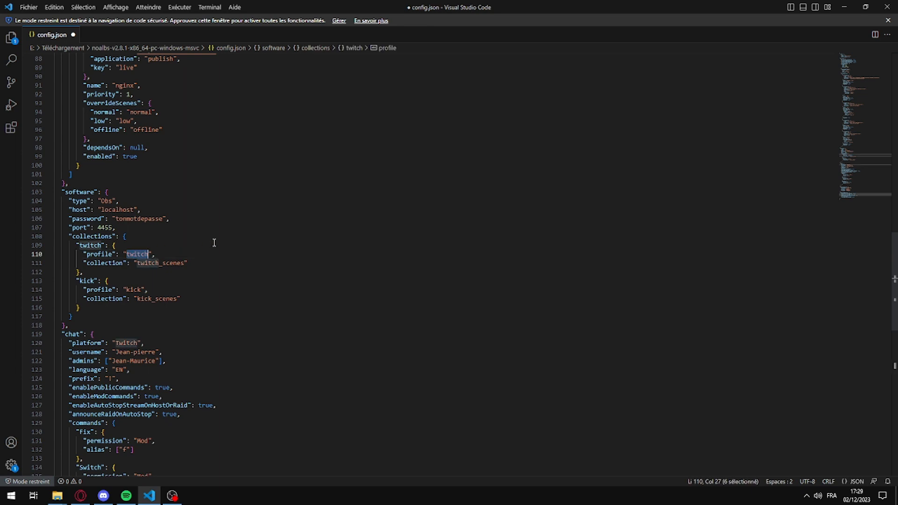
{"action": "double_click", "coordinate": [134, 289]}
{"action": "left_click", "coordinate": [224, 297]}
- Examine the username entry in the chat section of config.json, highlighting its full value
{"action": "scroll", "coordinate": [257, 267], "scroll_direction": "down", "scroll_amount": 4}
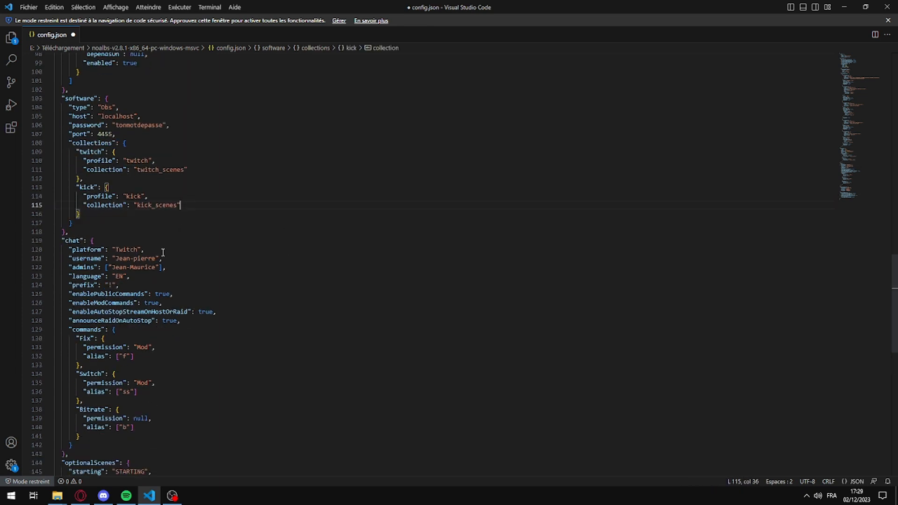
{"action": "double_click", "coordinate": [123, 258]}
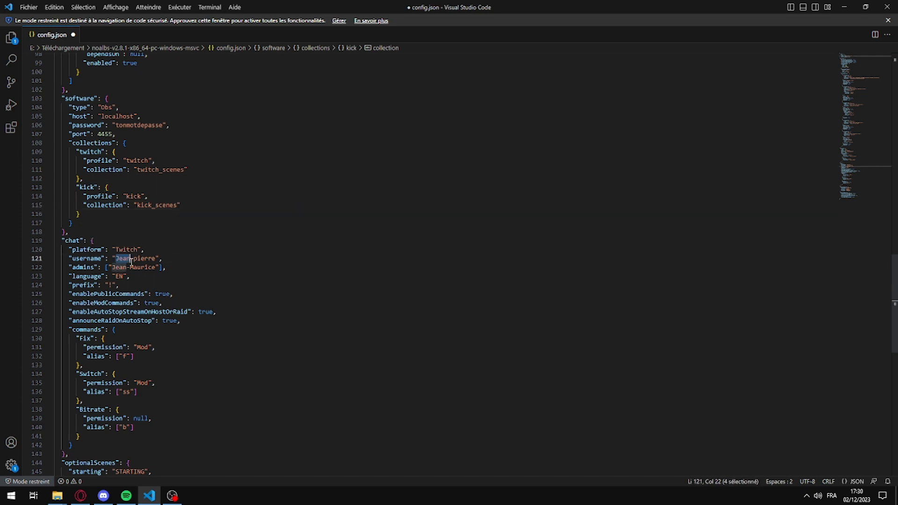
{"action": "double_click", "coordinate": [132, 258]}
{"action": "left_click", "coordinate": [133, 258]}
{"action": "left_click", "coordinate": [133, 258]}
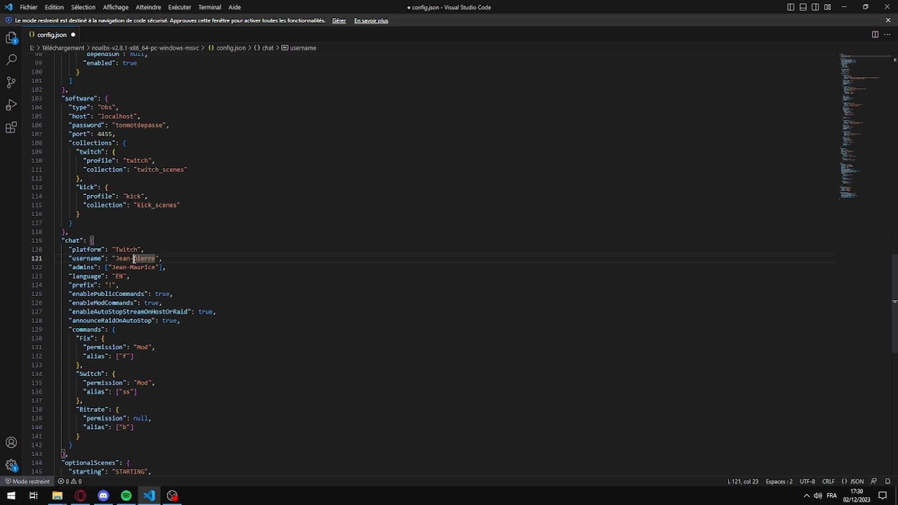
{"action": "left_click_drag", "start_coordinate": [115, 258], "coordinate": [157, 259]}
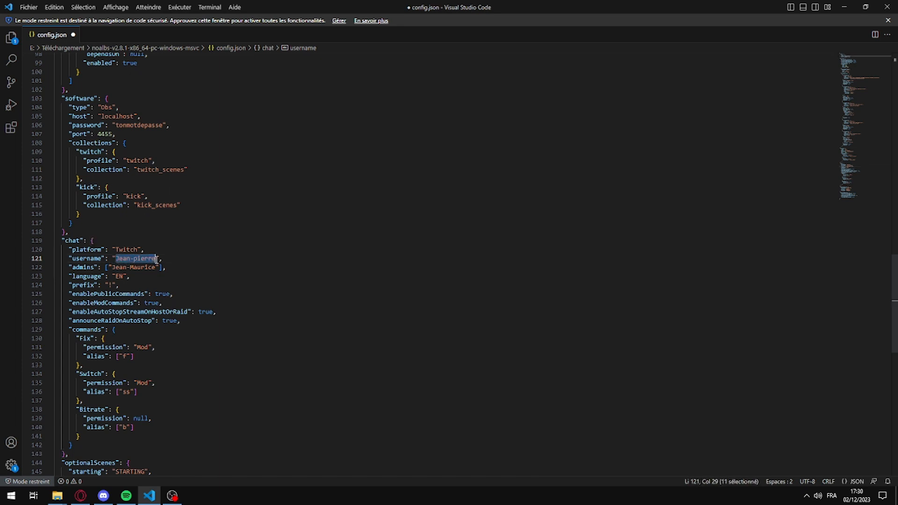
{"action": "left_click", "coordinate": [295, 223]}
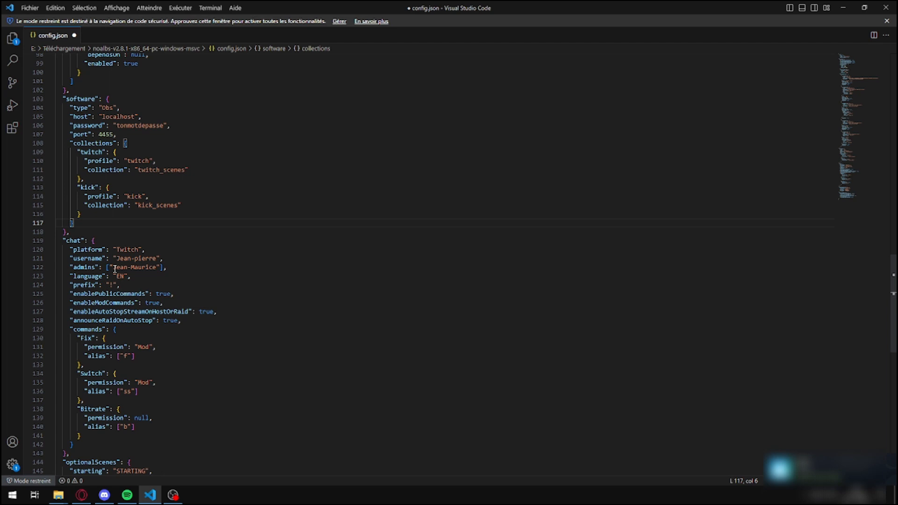
- Examine the admins list entry in the chat section, highlighting the account name it contains
{"action": "left_click_drag", "start_coordinate": [113, 269], "coordinate": [157, 269]}
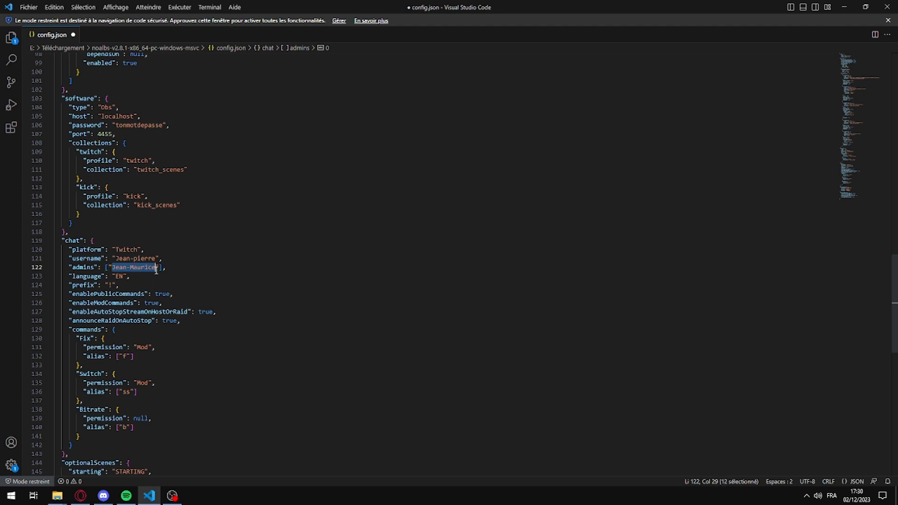
{"action": "left_click", "coordinate": [185, 268]}
{"action": "double_click", "coordinate": [132, 268]}
{"action": "key", "text": "Left"}
{"action": "key", "text": "Left"}
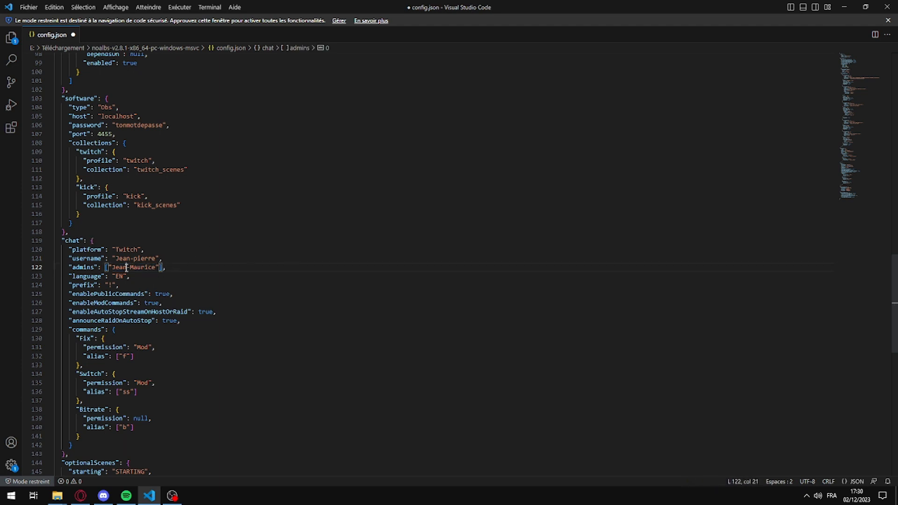
{"action": "key", "text": "Right"}
{"action": "key", "text": "ctrl+shift+Right"}
{"action": "left_click", "coordinate": [173, 260]}
{"action": "left_click", "coordinate": [174, 268]}
{"action": "scroll", "coordinate": [184, 273], "scroll_direction": "down", "scroll_amount": 1}
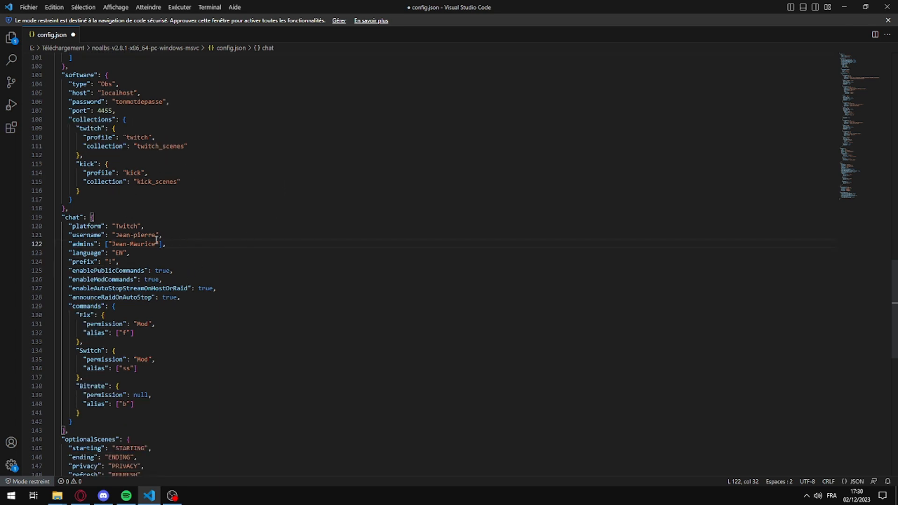
- Examine the language, prefix and command options in the chat section of config.json
{"action": "scroll", "coordinate": [178, 259], "scroll_direction": "down", "scroll_amount": 2}
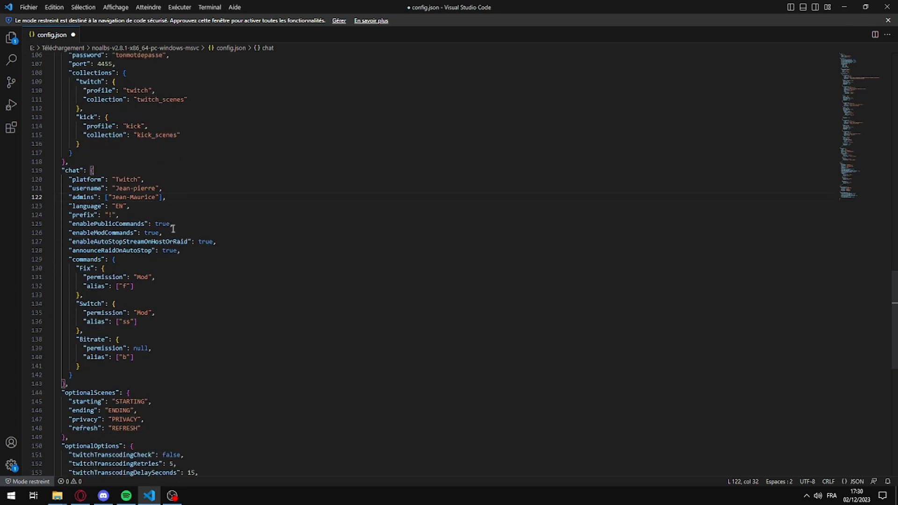
{"action": "double_click", "coordinate": [119, 208]}
{"action": "type", "text": "EN"}
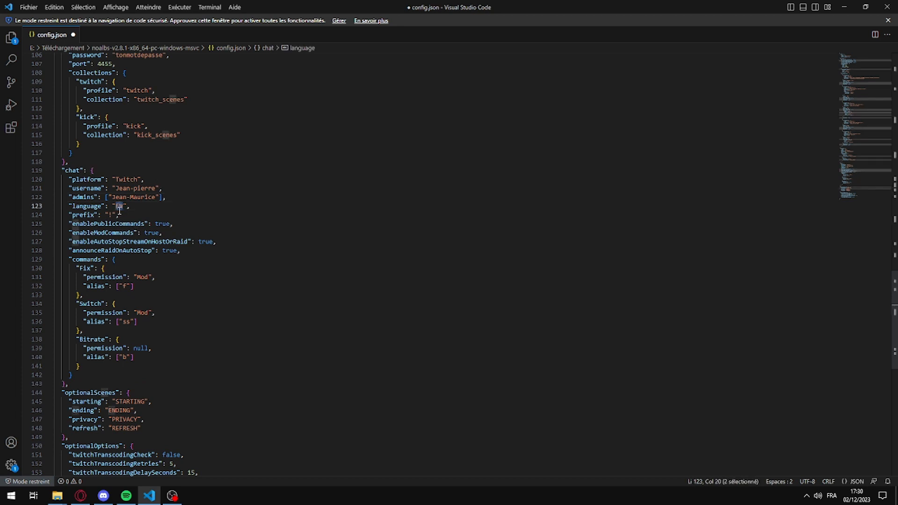
{"action": "left_click", "coordinate": [114, 218]}
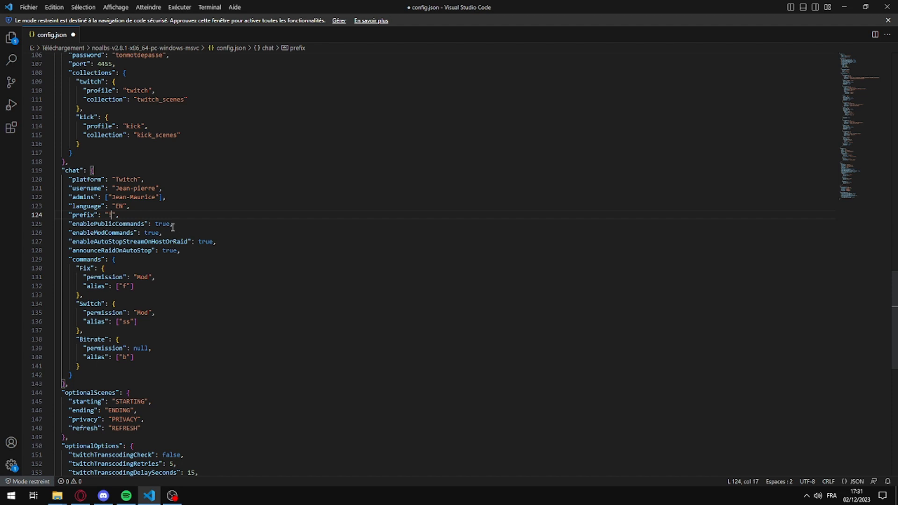
{"action": "scroll", "coordinate": [173, 227], "scroll_direction": "down", "scroll_amount": 2}
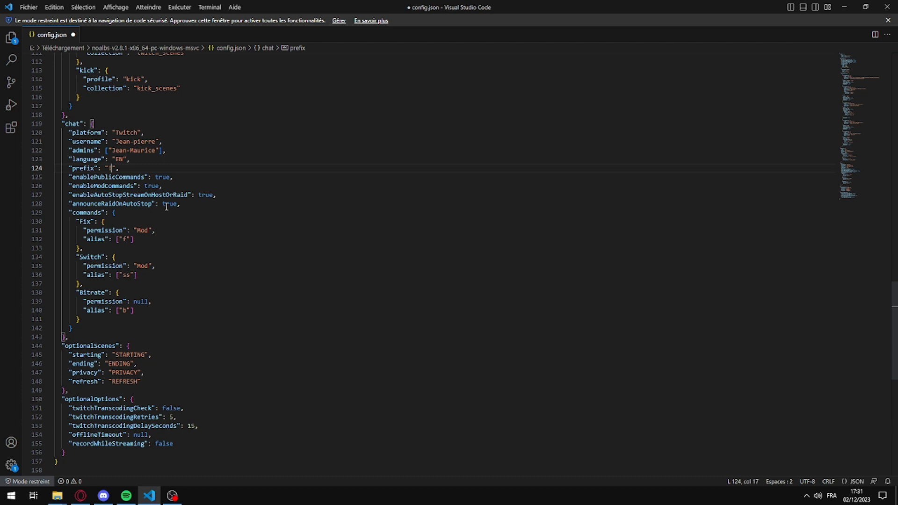
- Examine the starting, ending, privacy and refresh entries under optionalScenes in config.json
{"action": "scroll", "coordinate": [166, 206], "scroll_direction": "down", "scroll_amount": 4}
{"action": "left_click", "coordinate": [121, 238]}
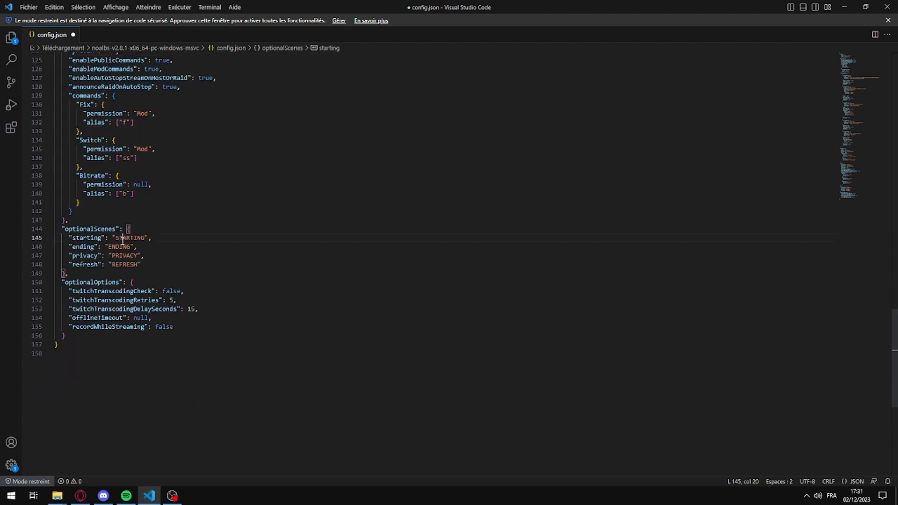
{"action": "left_click", "coordinate": [120, 246]}
{"action": "left_click", "coordinate": [120, 263]}
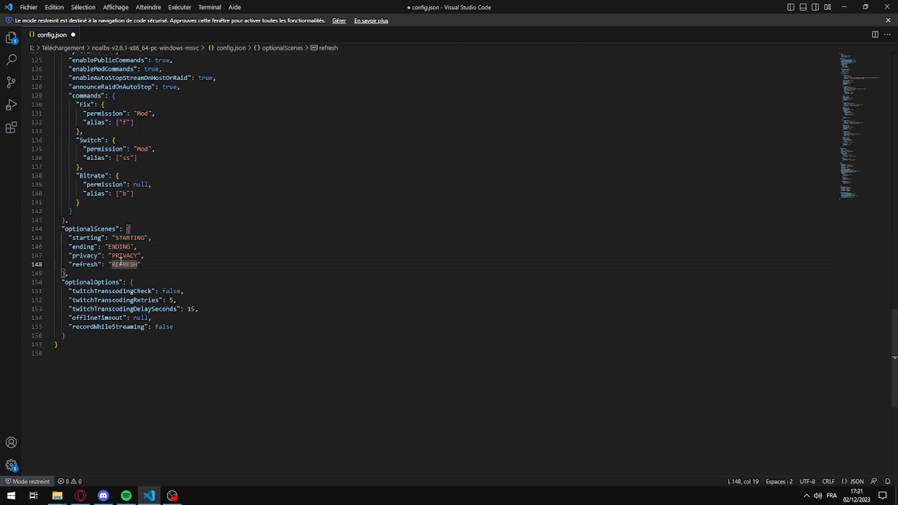
{"action": "left_click", "coordinate": [127, 237]}
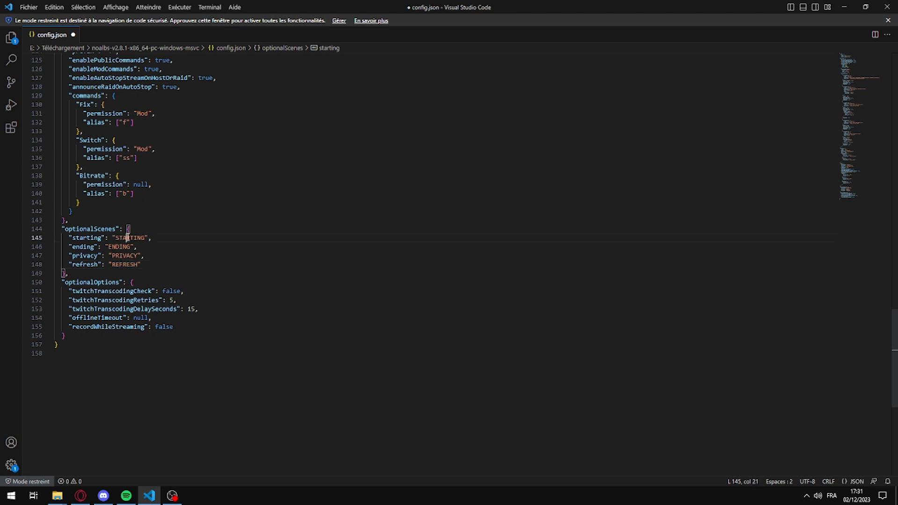
{"action": "left_click", "coordinate": [126, 247]}
{"action": "left_click", "coordinate": [125, 260]}
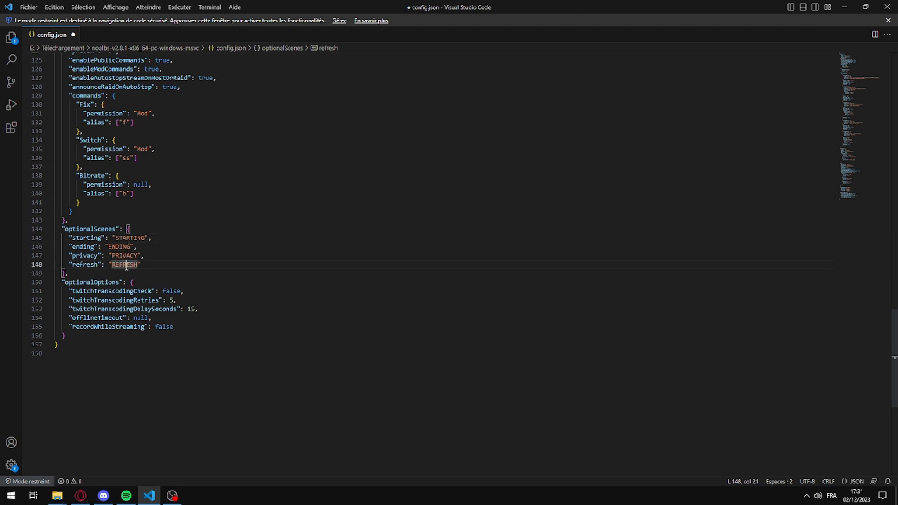
{"action": "left_click", "coordinate": [137, 238]}
{"action": "left_click", "coordinate": [127, 247]}
{"action": "left_click", "coordinate": [122, 255]}
{"action": "left_click", "coordinate": [130, 264]}
- Check the scene names in OBS, return to config.json and set the starting optional scene to "debut"
{"action": "left_click", "coordinate": [172, 496]}
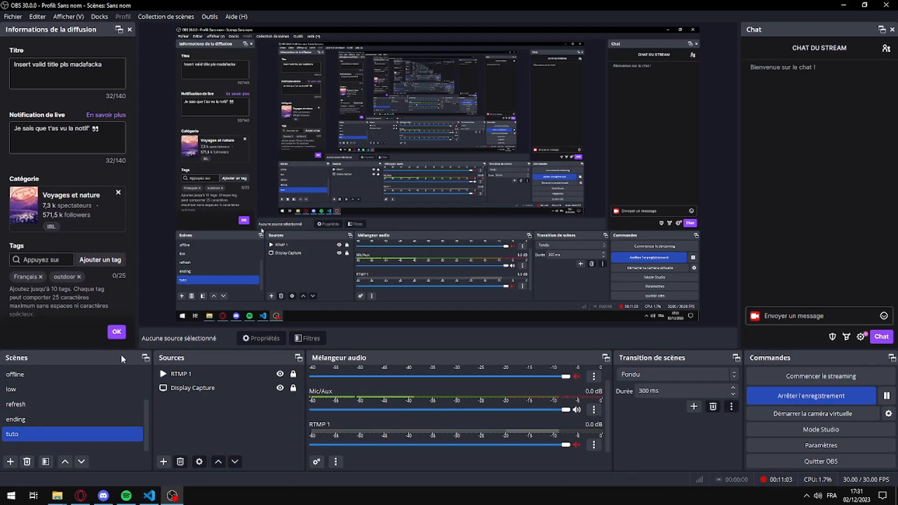
{"action": "scroll", "coordinate": [85, 397], "scroll_direction": "up", "scroll_amount": 2}
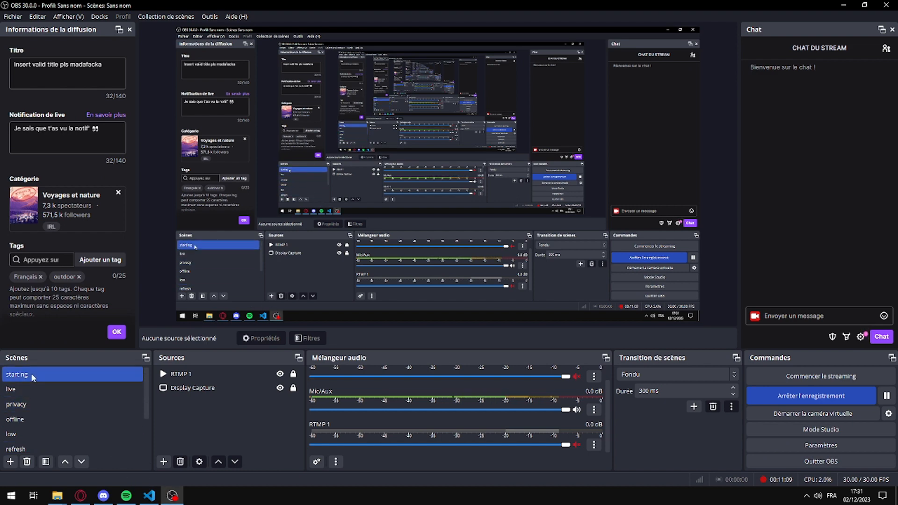
{"action": "left_click", "coordinate": [149, 495]}
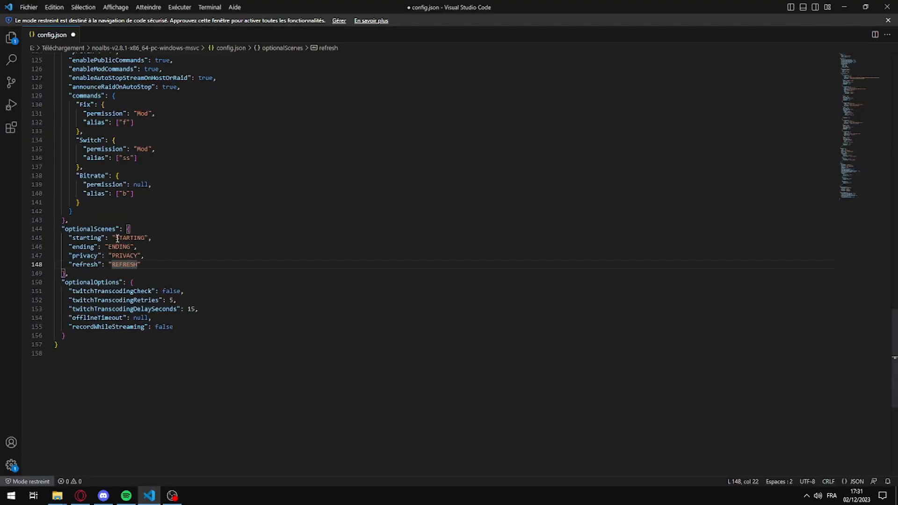
{"action": "left_click_drag", "start_coordinate": [117, 239], "coordinate": [145, 238]}
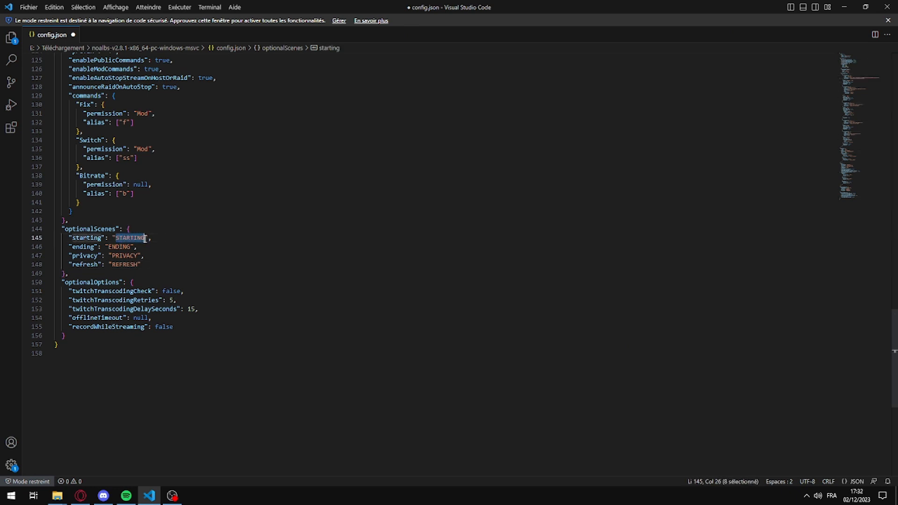
{"action": "type", "text": "debut"}
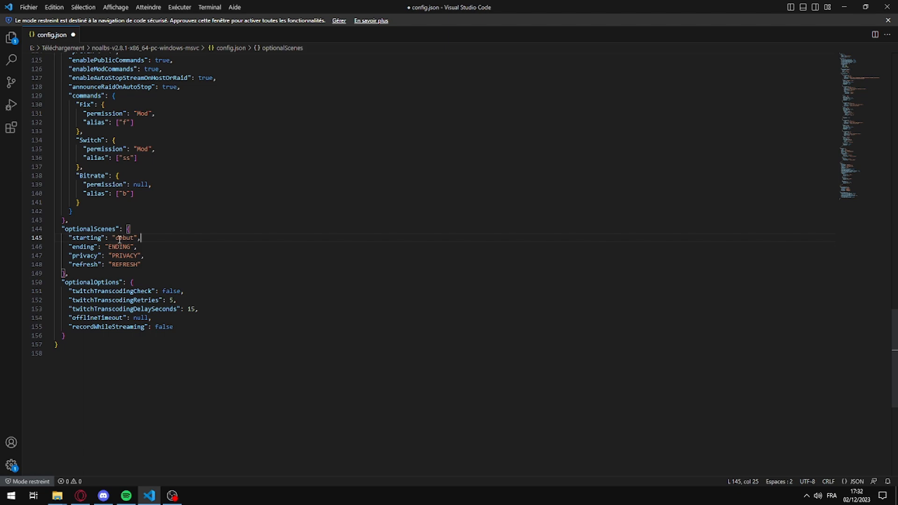
- Compare config.json with the scene list in OBS, reviewing the file back up to its user and switcher sections
{"action": "scroll", "coordinate": [176, 302], "scroll_direction": "up", "scroll_amount": 9}
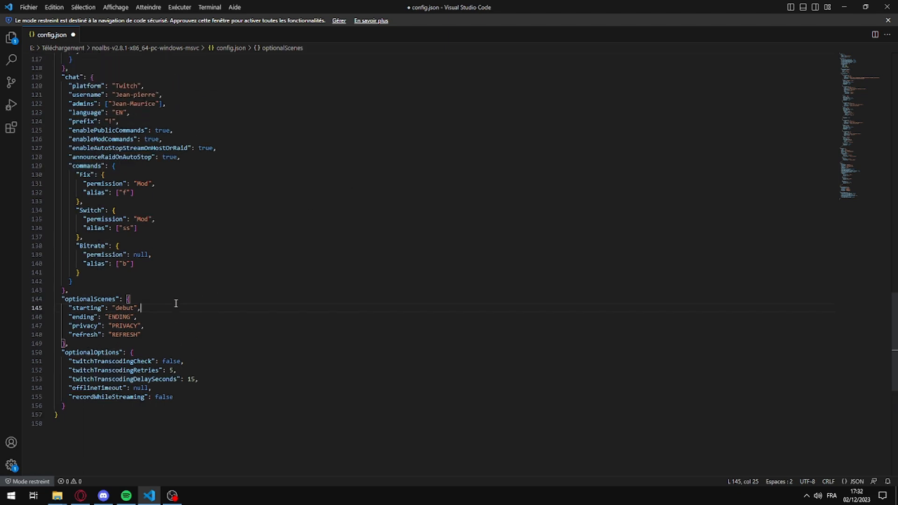
{"action": "scroll", "coordinate": [176, 403], "scroll_direction": "down", "scroll_amount": 4}
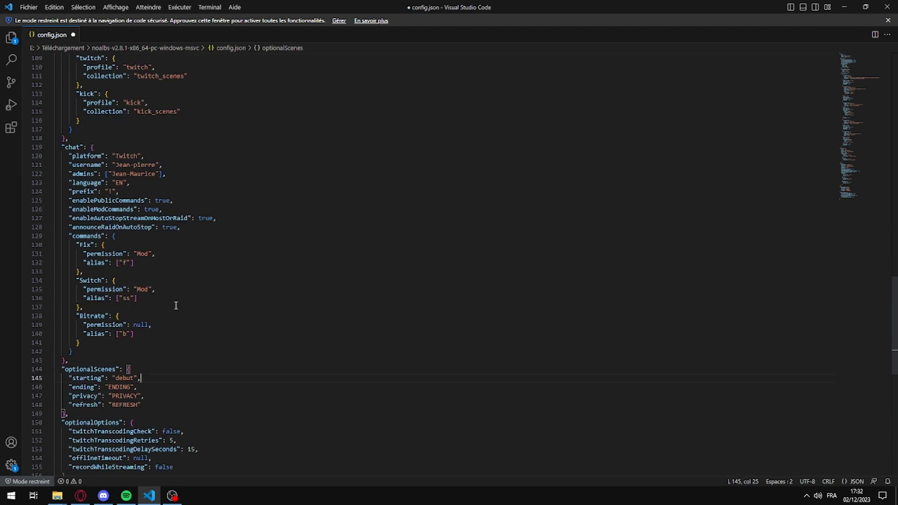
{"action": "left_click", "coordinate": [169, 496]}
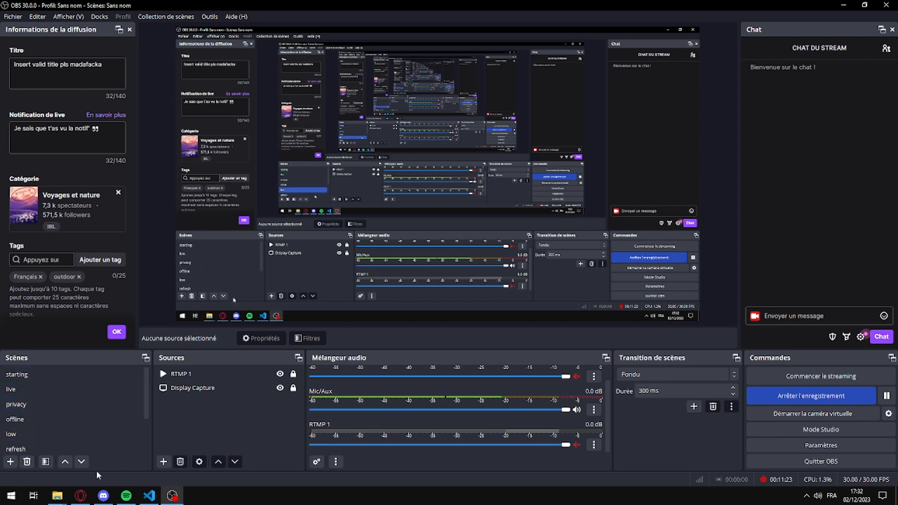
{"action": "left_click", "coordinate": [149, 496]}
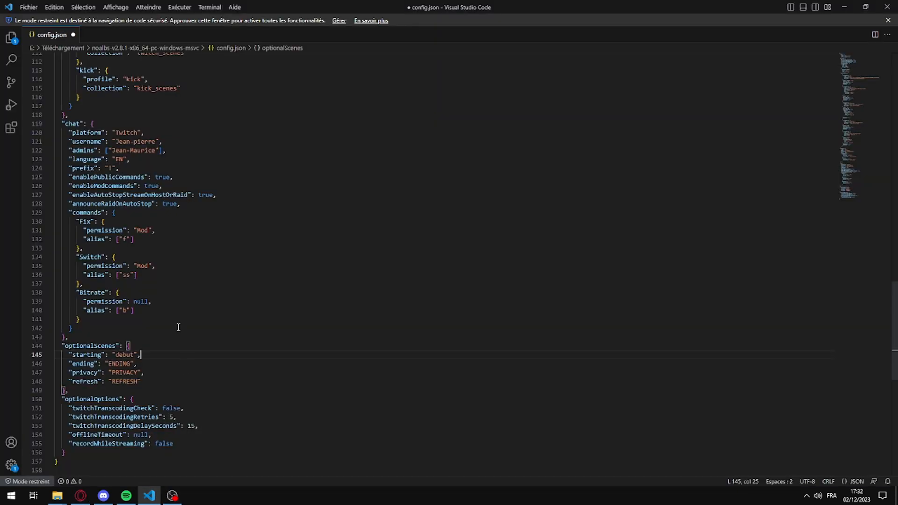
{"action": "scroll", "coordinate": [178, 327], "scroll_direction": "up", "scroll_amount": 20}
{"action": "scroll", "coordinate": [178, 324], "scroll_direction": "up", "scroll_amount": 16}
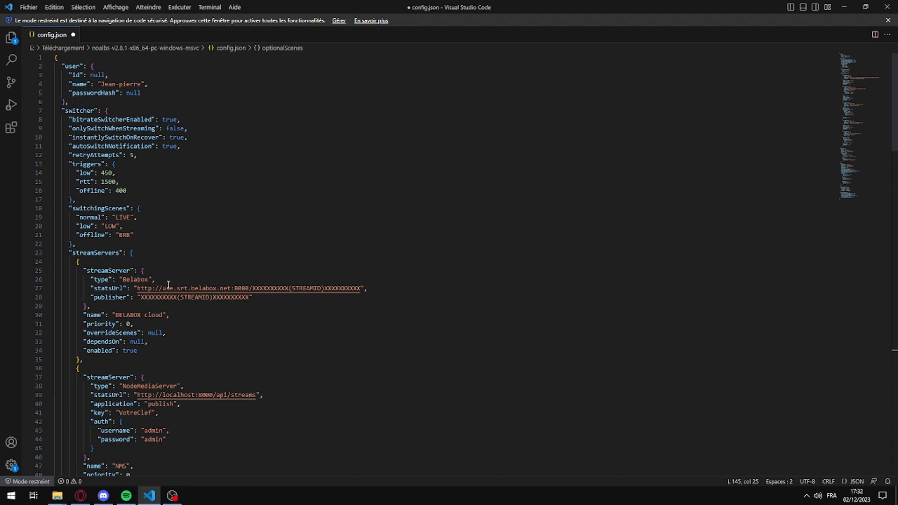
{"action": "left_click", "coordinate": [844, 6]}
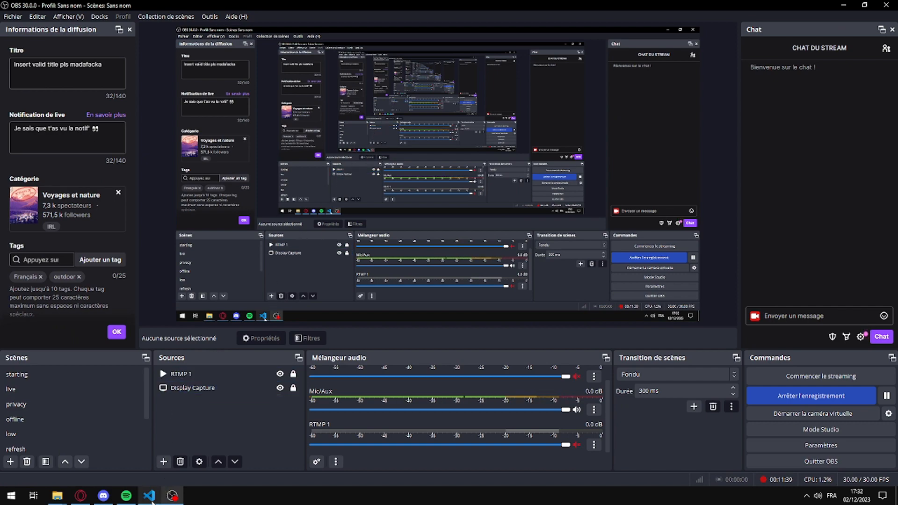
- Return to config.json and review it down to the port entry in the software section
{"action": "left_click", "coordinate": [149, 495]}
{"action": "scroll", "coordinate": [214, 334], "scroll_direction": "down", "scroll_amount": 20}
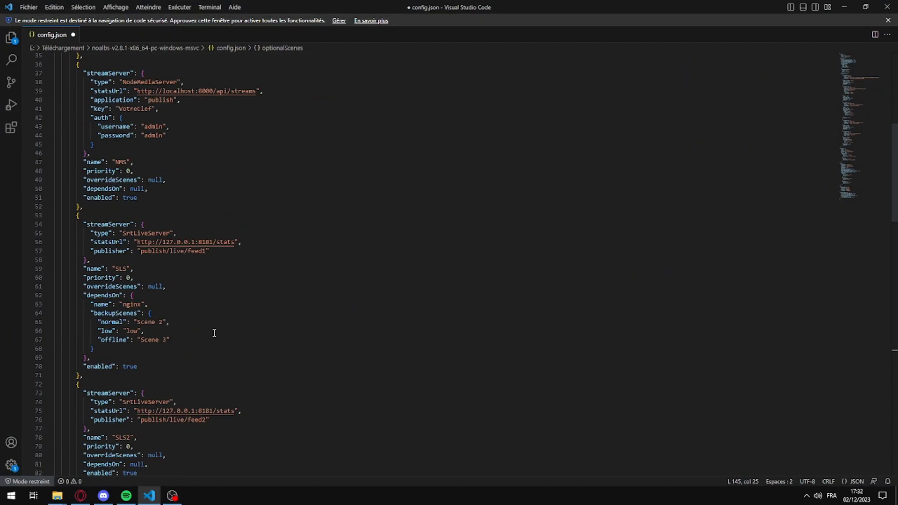
{"action": "scroll", "coordinate": [214, 333], "scroll_direction": "down", "scroll_amount": 10}
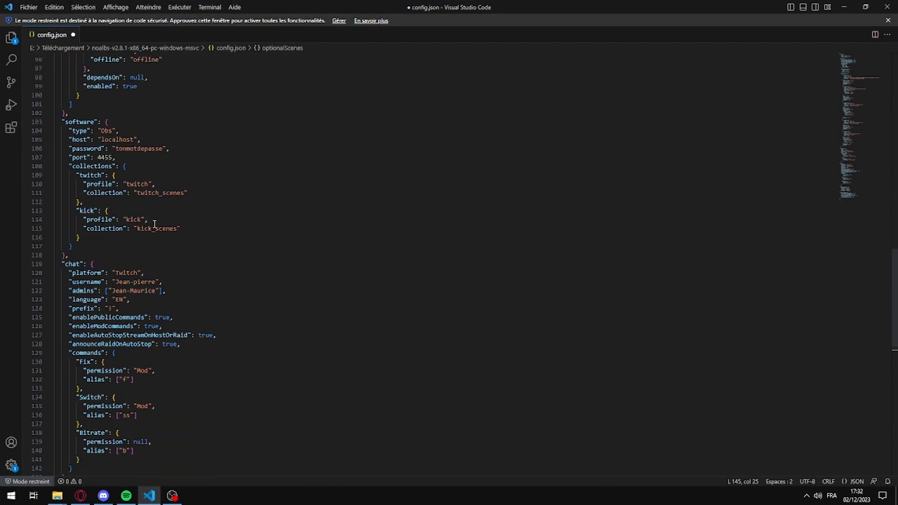
{"action": "double_click", "coordinate": [105, 158]}
{"action": "scroll", "coordinate": [110, 159], "scroll_direction": "up", "scroll_amount": 3}
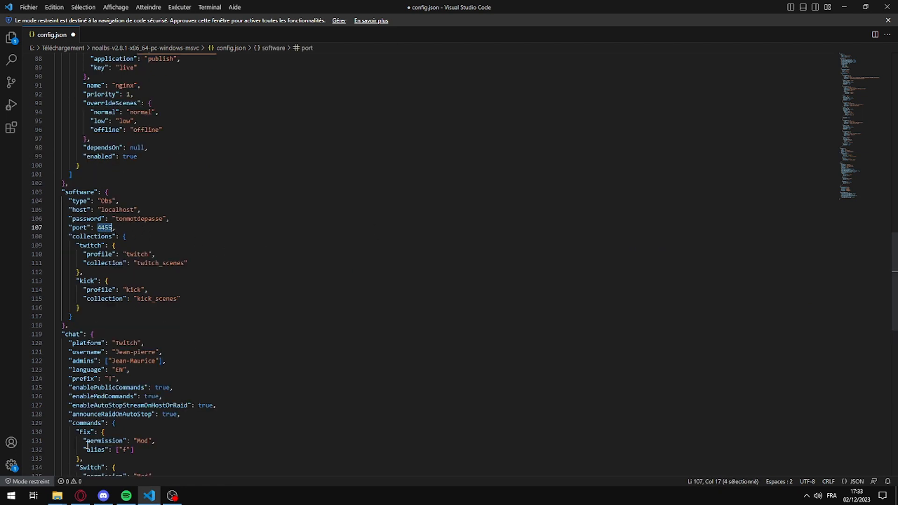
- Switch to the browser and log in to the Livebox router page at 192.168.1.1 with the administrator password
{"action": "left_click", "coordinate": [81, 496]}
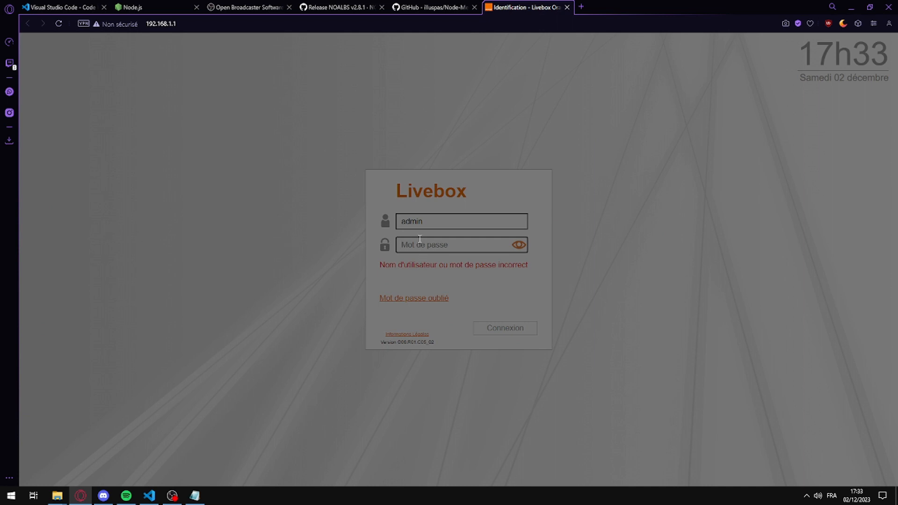
{"action": "key", "text": "ctrl+v"}
{"action": "key", "text": "Return"}
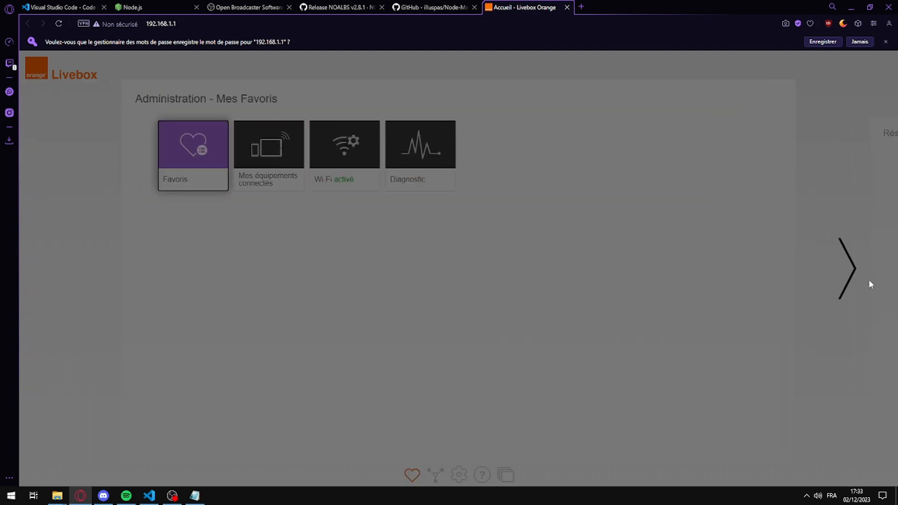
- Open the Réseau page from the advanced parameters (Paramètres avancés) of the Livebox administration
{"action": "left_click", "coordinate": [856, 270]}
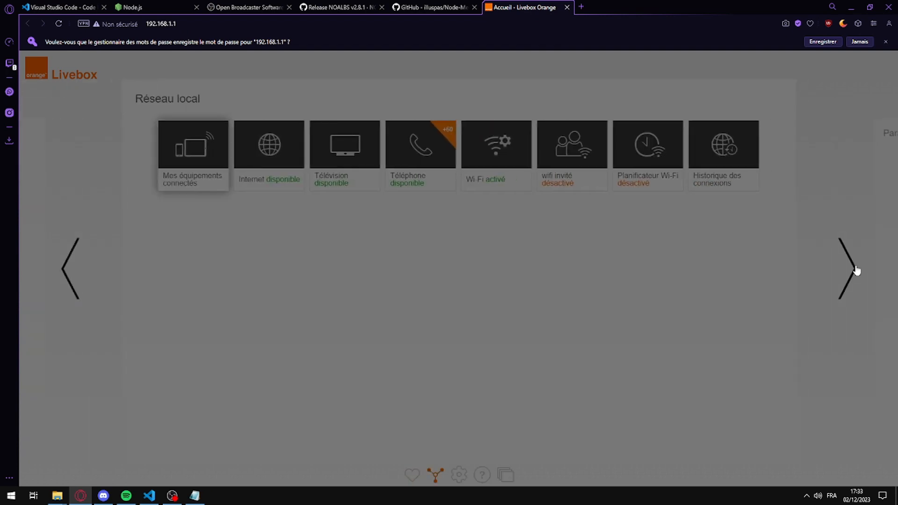
{"action": "left_click", "coordinate": [856, 270]}
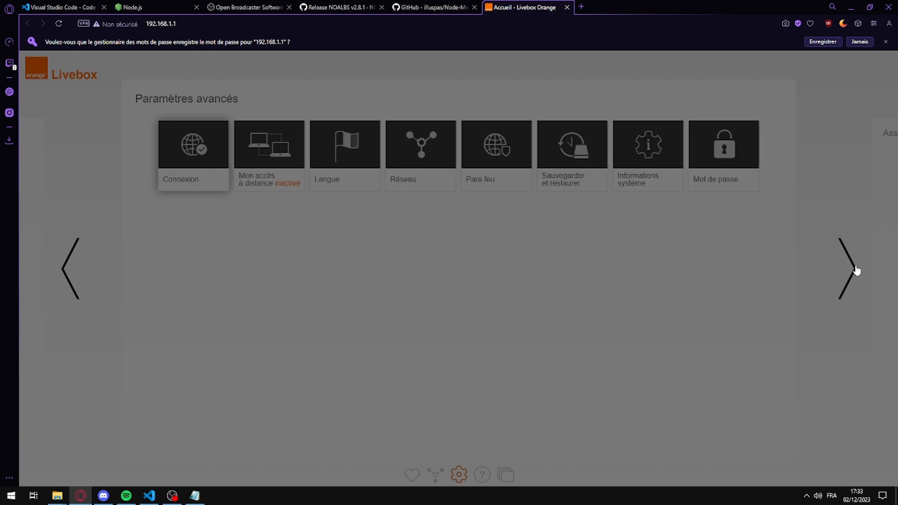
{"action": "left_click", "coordinate": [416, 146]}
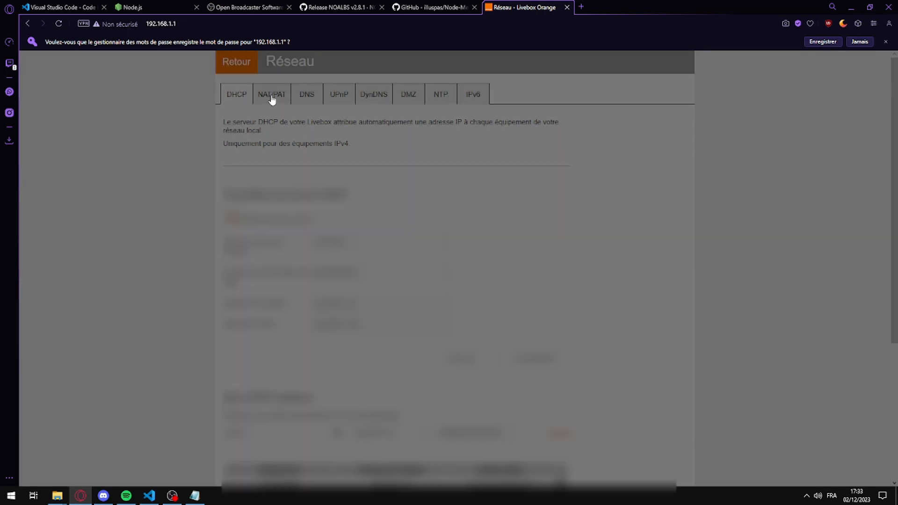
- Open the router's NAT/PAT rules and check the internal port of the existing WEBSOCKET rule
{"action": "left_click", "coordinate": [272, 96]}
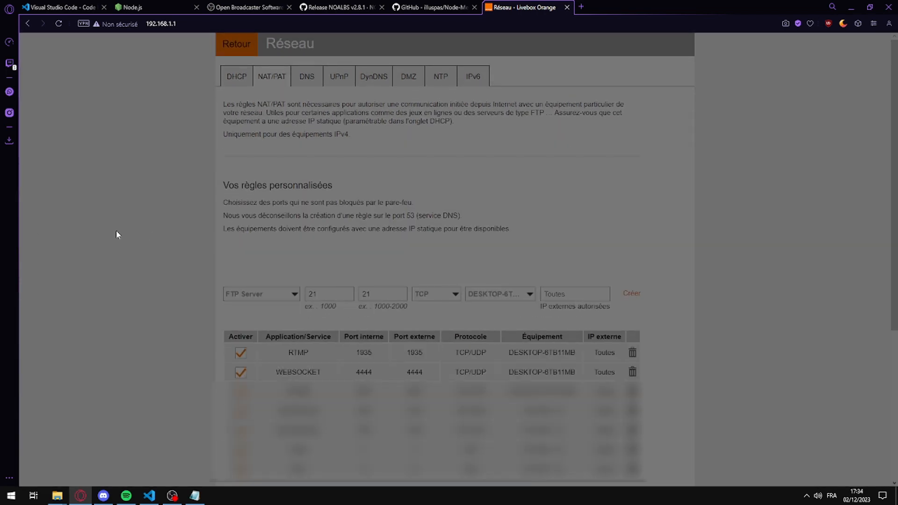
{"action": "scroll", "coordinate": [117, 228], "scroll_direction": "down", "scroll_amount": 2}
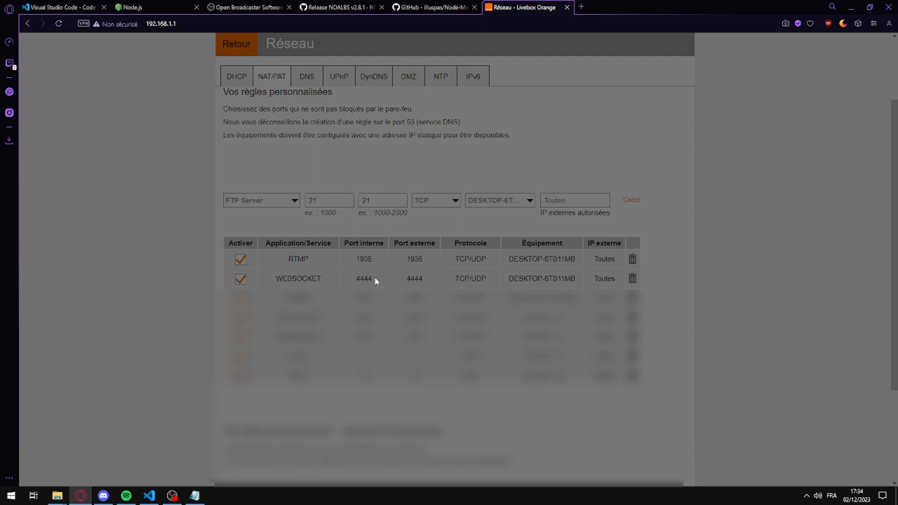
{"action": "left_click_drag", "start_coordinate": [374, 278], "coordinate": [354, 280]}
{"action": "left_click", "coordinate": [96, 287]}
- Switch to OBS and check the server port in its WebSocket server settings, then close them
{"action": "left_click", "coordinate": [172, 496]}
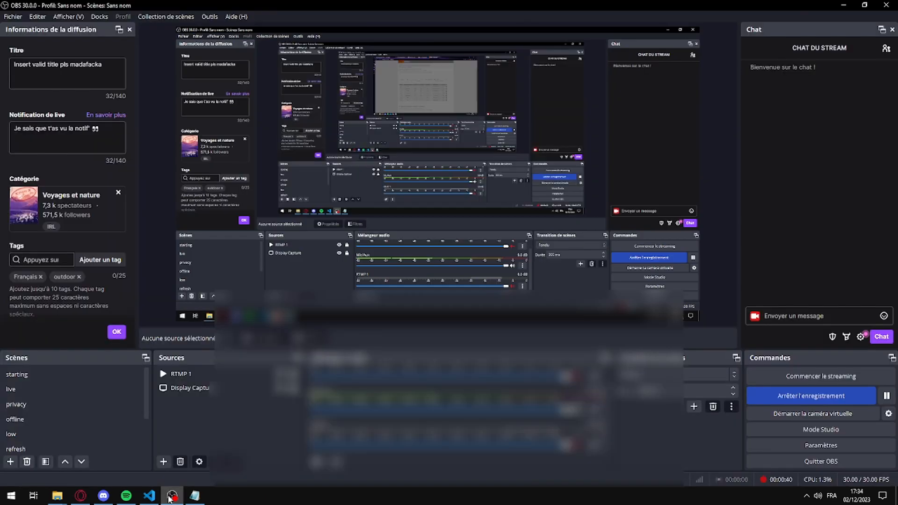
{"action": "left_click", "coordinate": [172, 496]}
{"action": "left_click", "coordinate": [172, 495]}
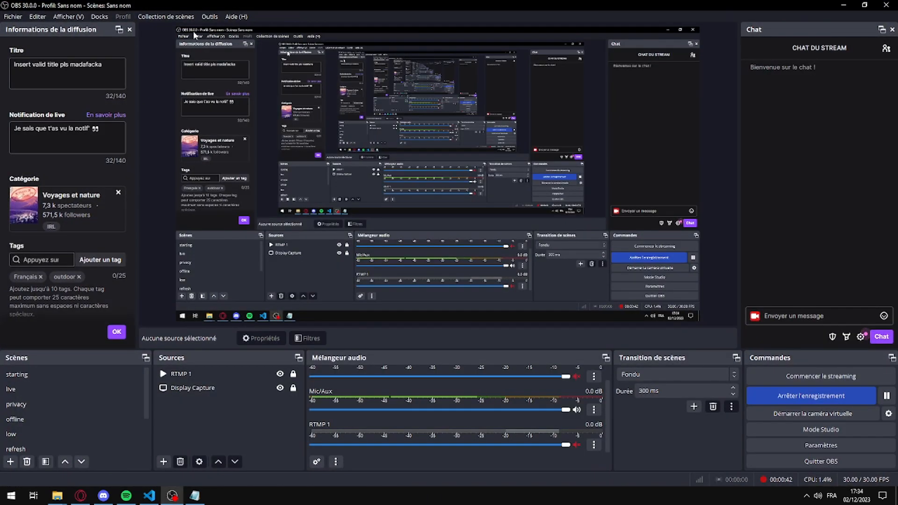
{"action": "left_click", "coordinate": [209, 16]}
{"action": "left_click", "coordinate": [233, 102]}
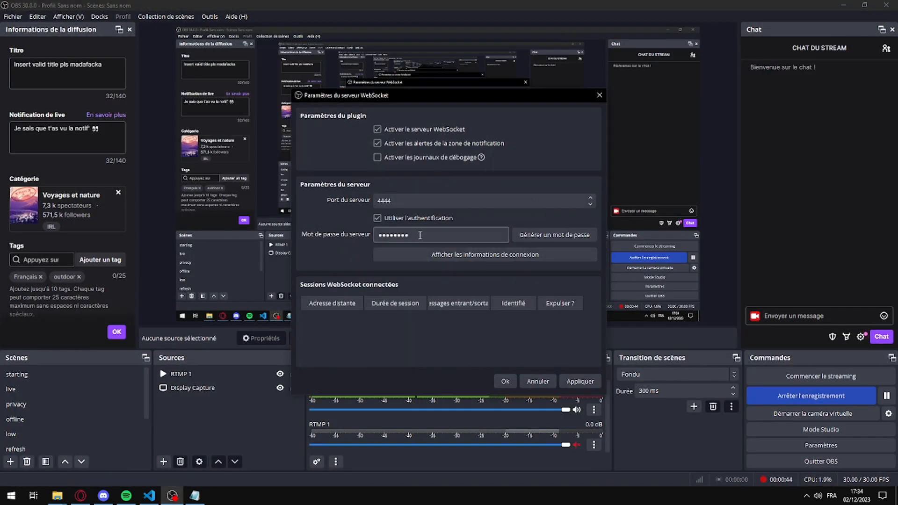
{"action": "left_click", "coordinate": [599, 95]}
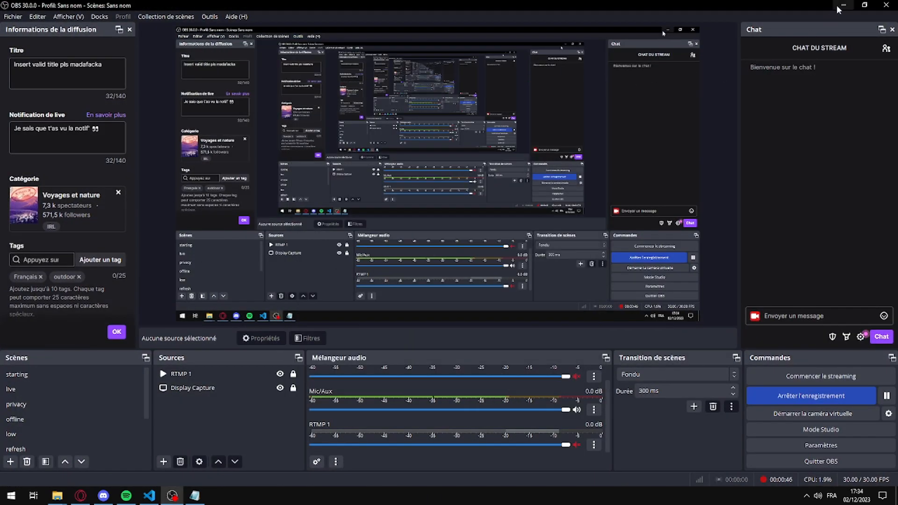
- Switch to config.json in Visual Studio Code and check the port entry in the software section
{"action": "left_click", "coordinate": [149, 495]}
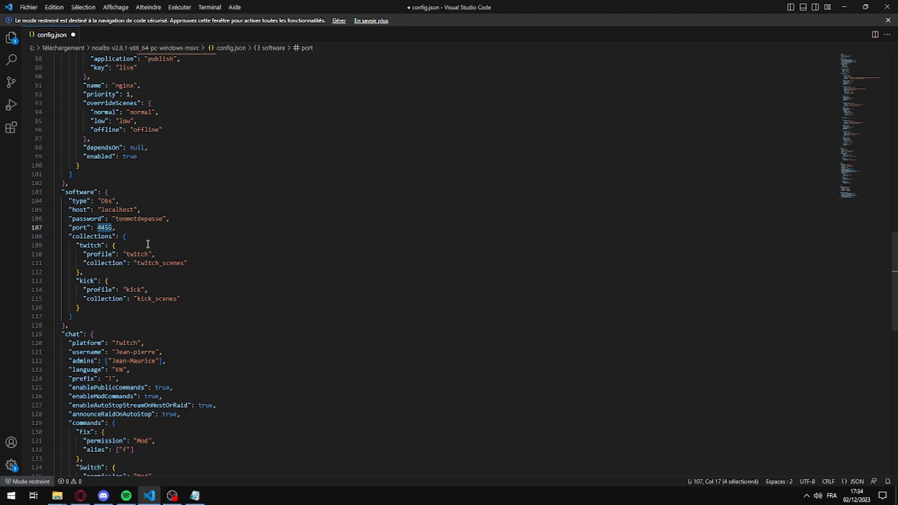
{"action": "left_click", "coordinate": [109, 228]}
{"action": "key", "text": "Right"}
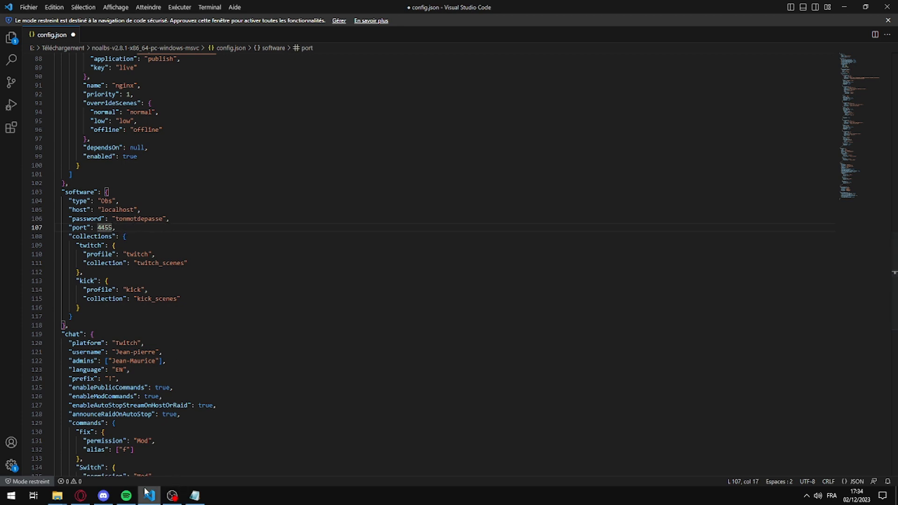
- Back on the router's NAT/PAT page, start a new custom rule with internal and external ports set to 4455
{"action": "left_click", "coordinate": [80, 495]}
{"action": "left_click", "coordinate": [254, 200]}
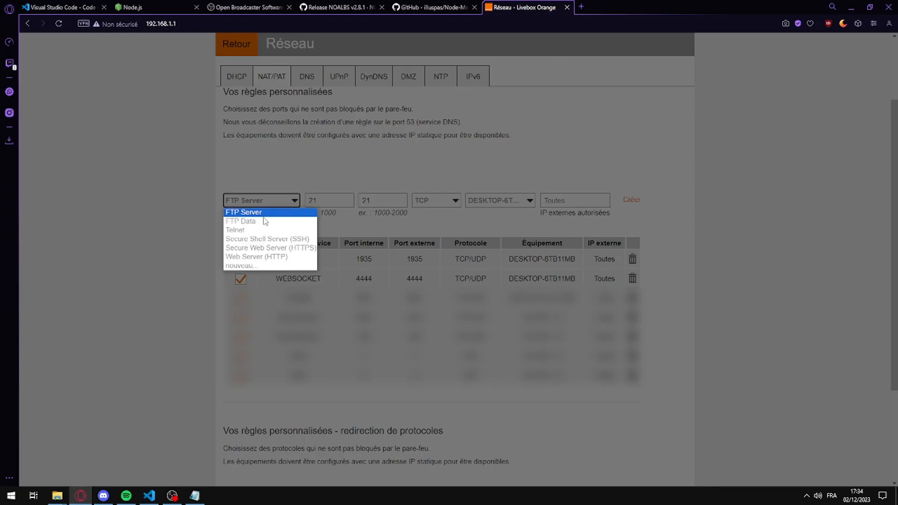
{"action": "left_click", "coordinate": [252, 262]}
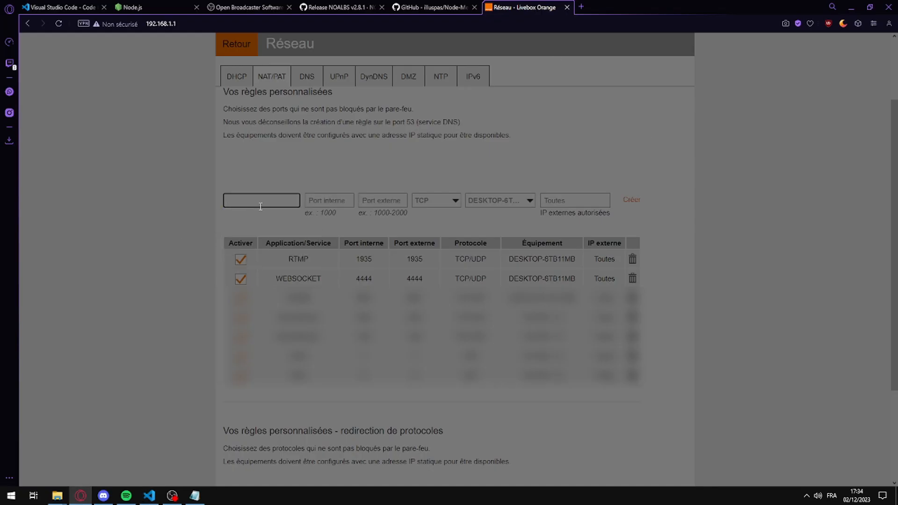
{"action": "left_click", "coordinate": [333, 202]}
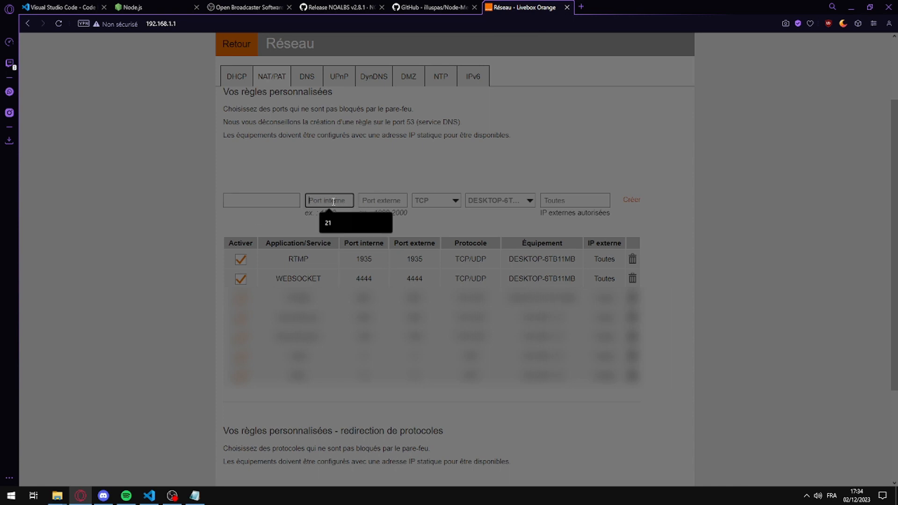
{"action": "type", "text": "4455"}
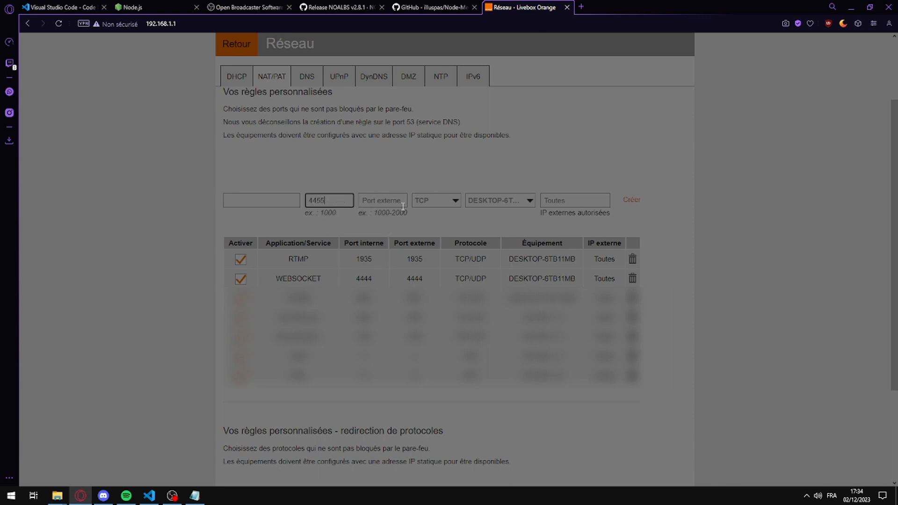
{"action": "left_click", "coordinate": [399, 202]}
{"action": "type", "text": "4455"}
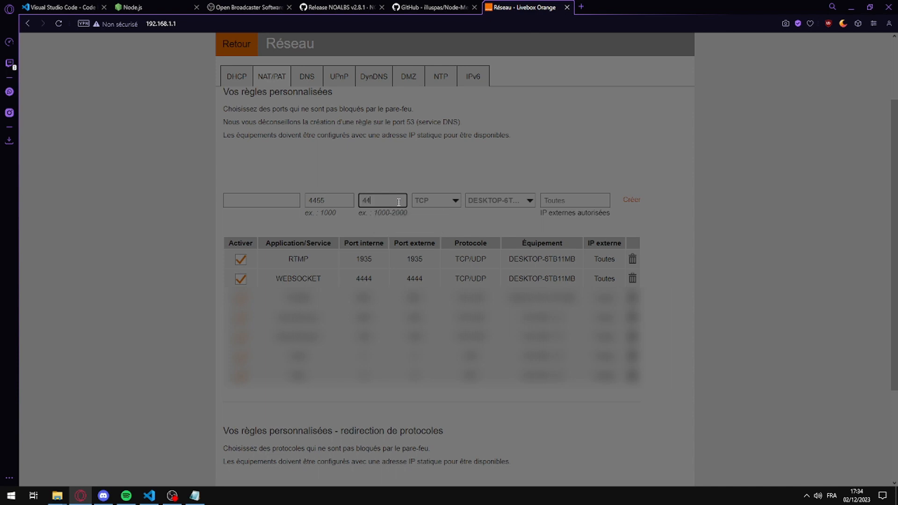
- Set the new rule's protocol to TCP/UDP and its device to DESKTOP-6TB11MB
{"action": "left_click", "coordinate": [444, 202]}
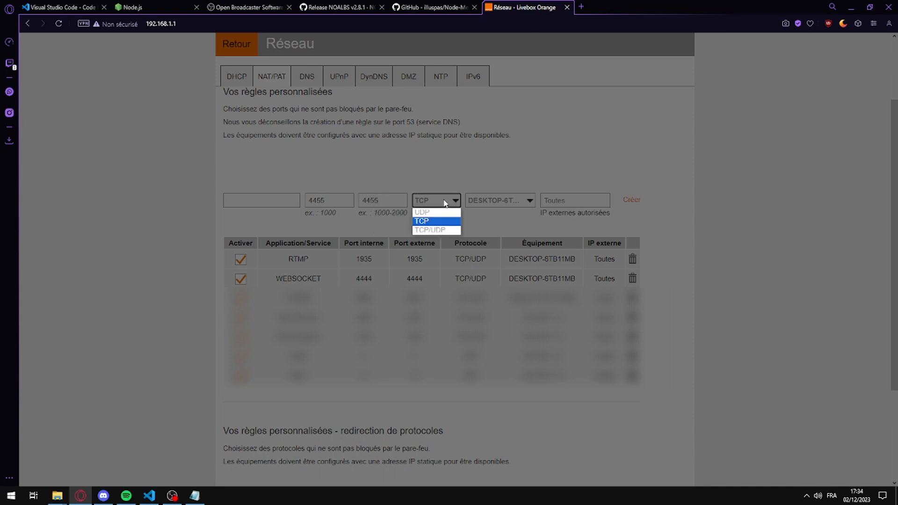
{"action": "left_click", "coordinate": [444, 230]}
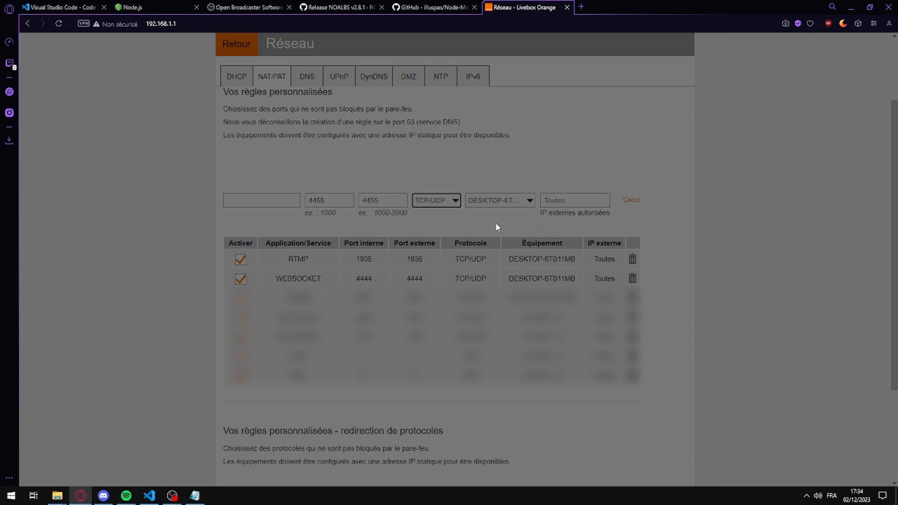
{"action": "left_click", "coordinate": [498, 205]}
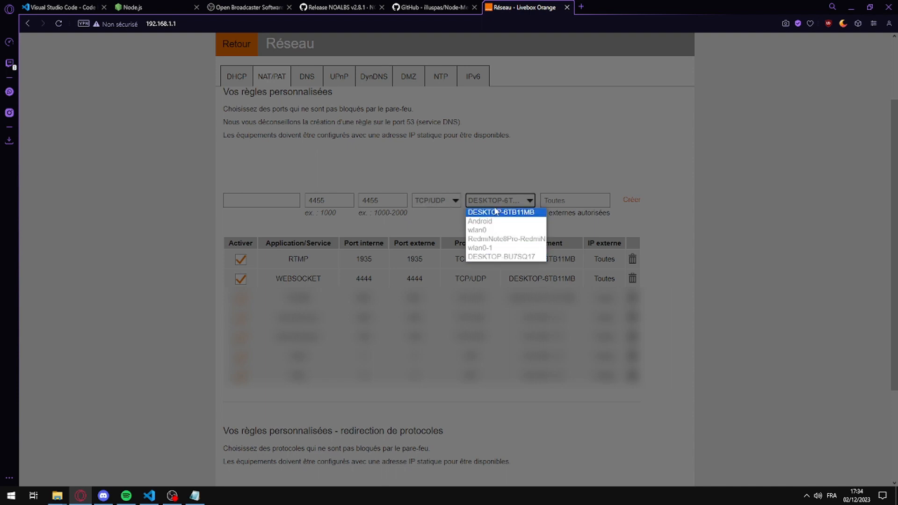
{"action": "left_click", "coordinate": [487, 213]}
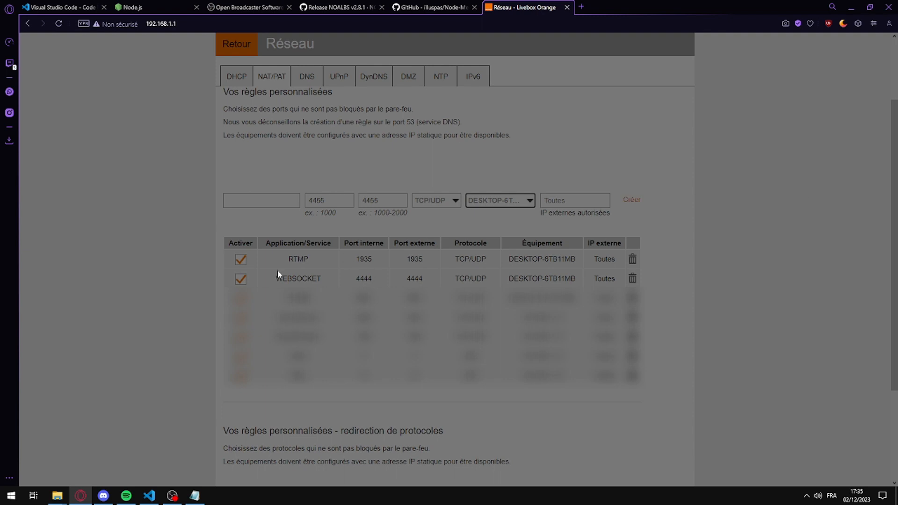
- Examine the service name and internal port of the existing WEBSOCKET rule as a reference
{"action": "left_click_drag", "start_coordinate": [330, 283], "coordinate": [269, 279]}
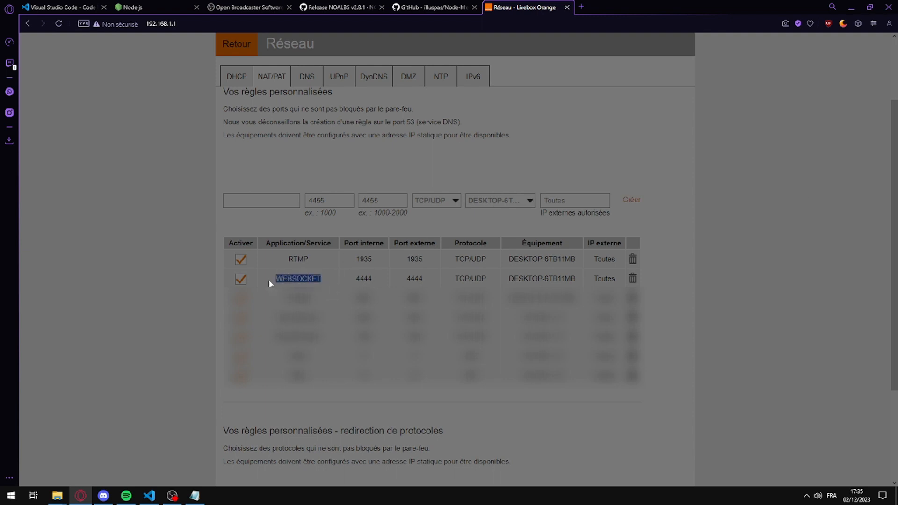
{"action": "left_click", "coordinate": [335, 284]}
{"action": "double_click", "coordinate": [363, 278]}
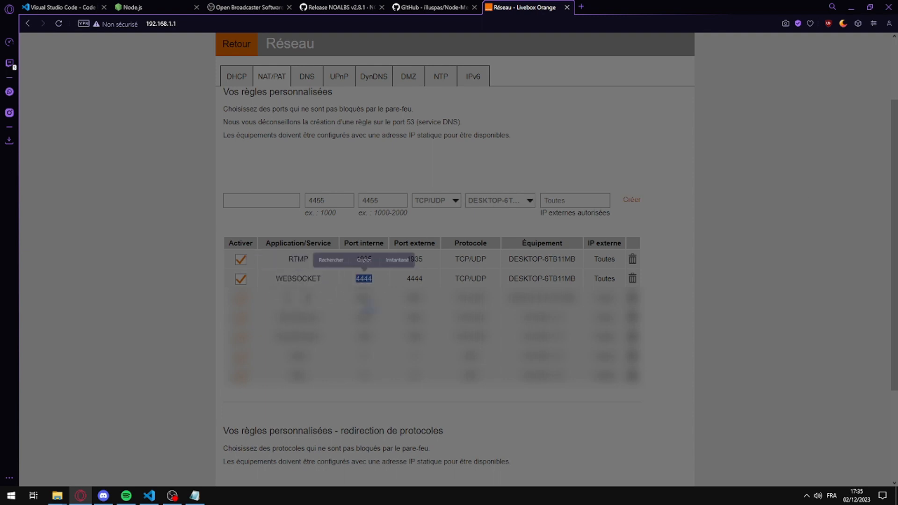
- Name the new rule RTMP, set its internal and external ports to 1935, and choose DESKTOP-6TB11MB as the device
{"action": "left_click", "coordinate": [247, 199]}
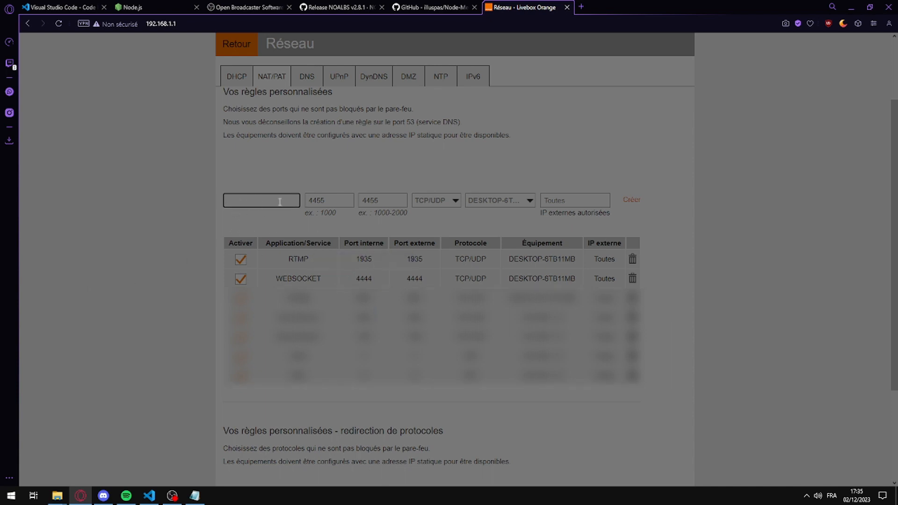
{"action": "type", "text": "RTMP"}
{"action": "double_click", "coordinate": [318, 199]}
{"action": "type", "text": "193"}
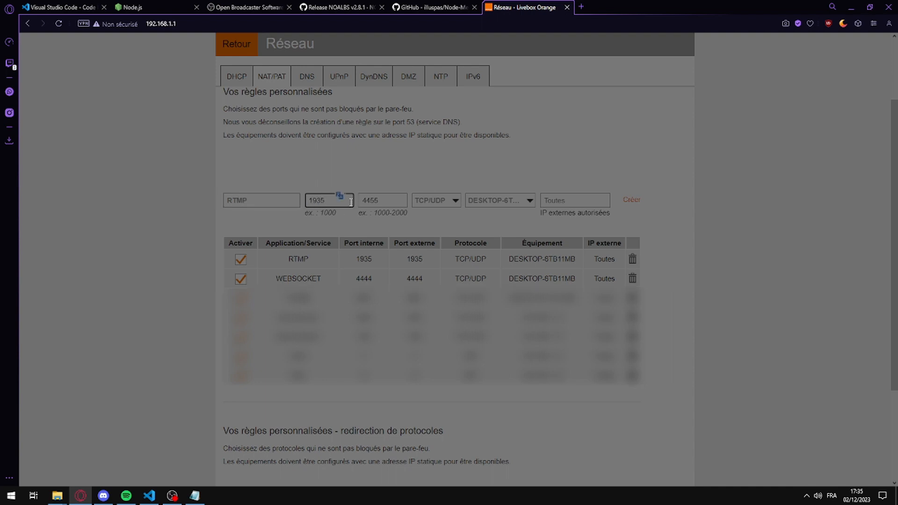
{"action": "type", "text": "5"}
{"action": "double_click", "coordinate": [369, 200]}
{"action": "type", "text": "193"}
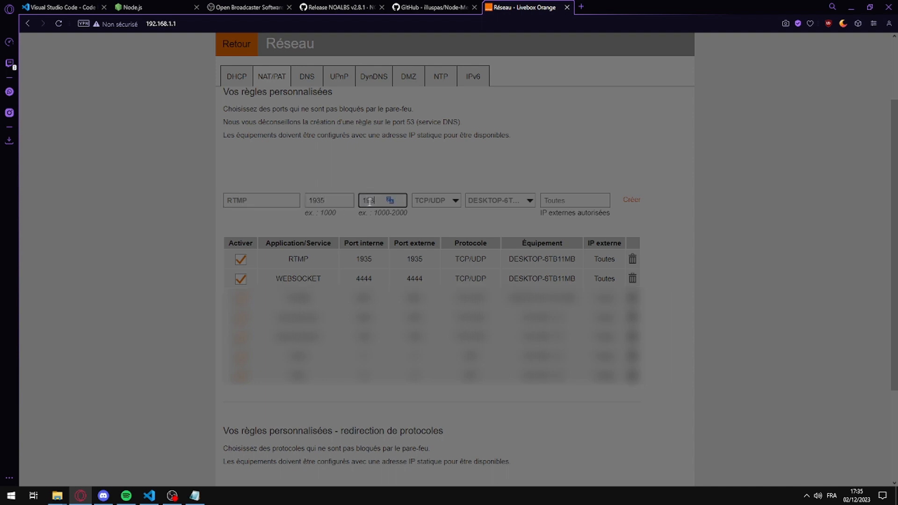
{"action": "type", "text": "5"}
{"action": "left_click", "coordinate": [508, 203]}
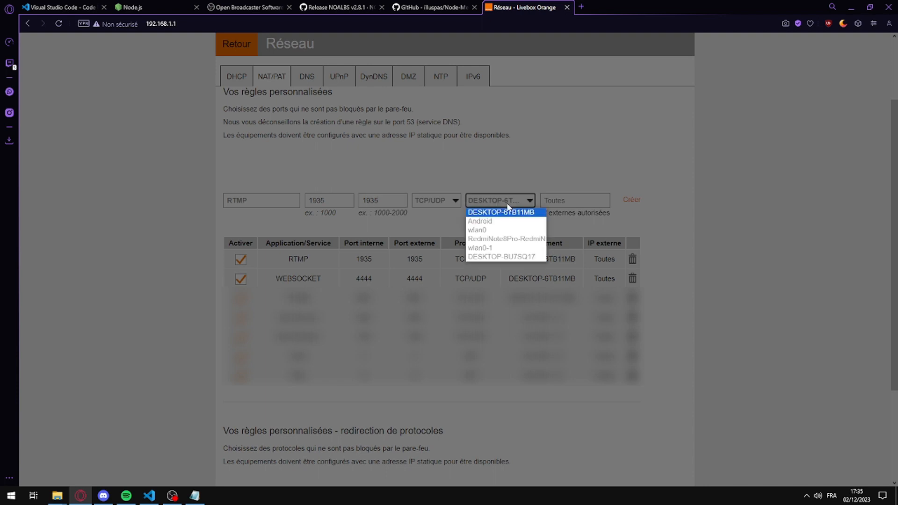
{"action": "left_click", "coordinate": [500, 209]}
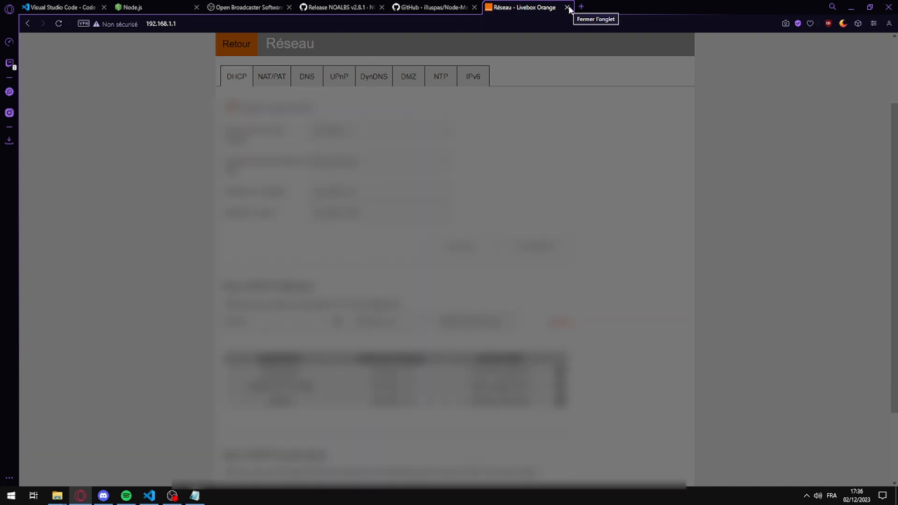
{"action": "scroll", "coordinate": [534, 130], "scroll_direction": "up", "scroll_amount": 2}
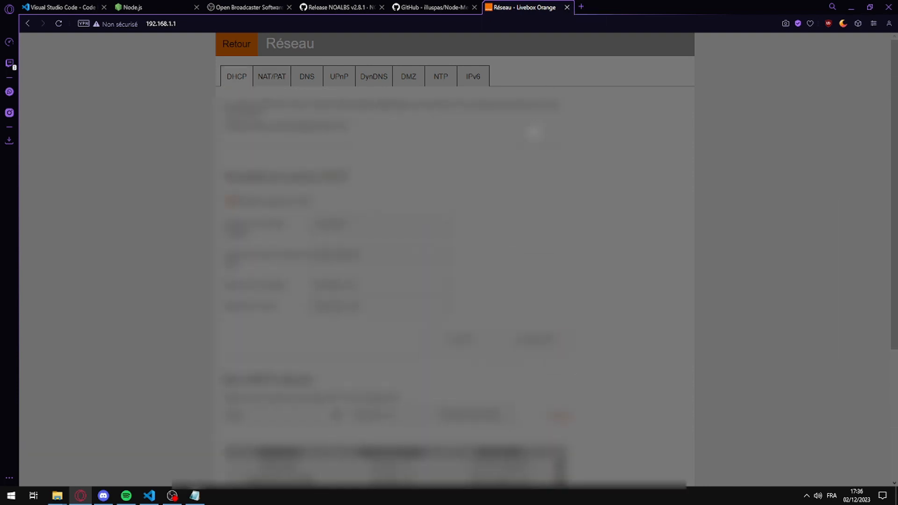
{"action": "left_click", "coordinate": [248, 49]}
{"action": "left_click", "coordinate": [74, 7]}
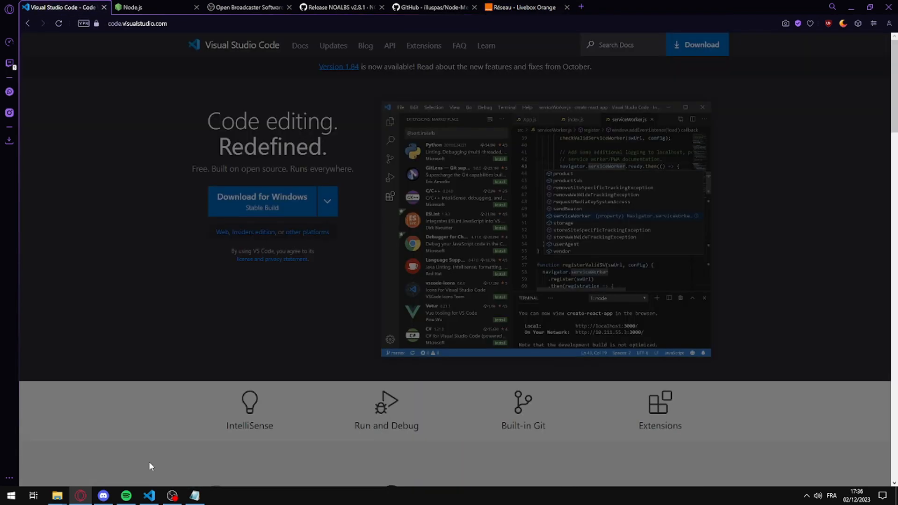
{"action": "left_click", "coordinate": [172, 495]}
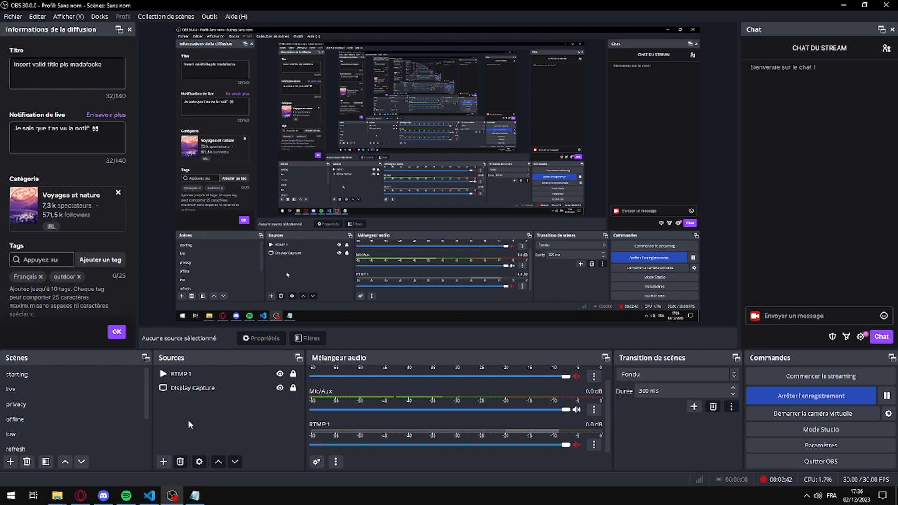
- Open Windows Settings and go through Sécurité Windows to the Pare-feu et protection du réseau page
{"action": "right_click", "coordinate": [11, 498]}
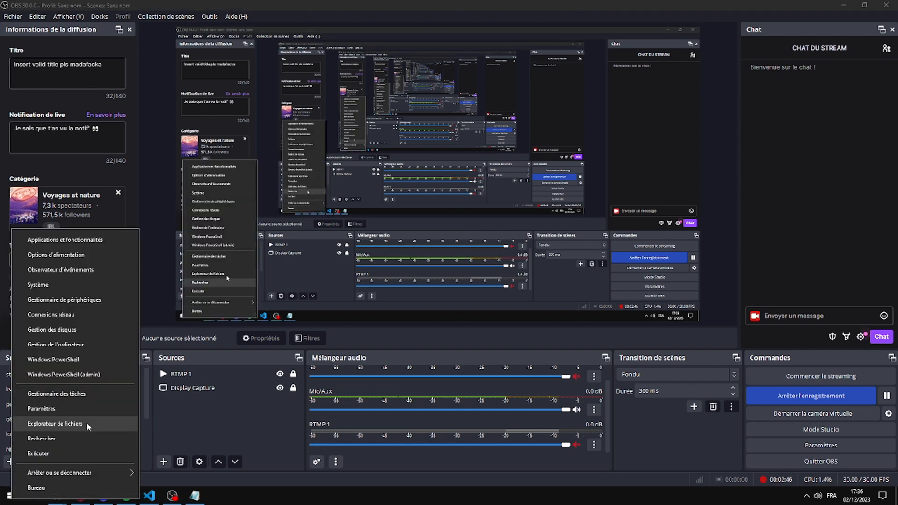
{"action": "left_click", "coordinate": [12, 497]}
{"action": "left_click", "coordinate": [12, 453]}
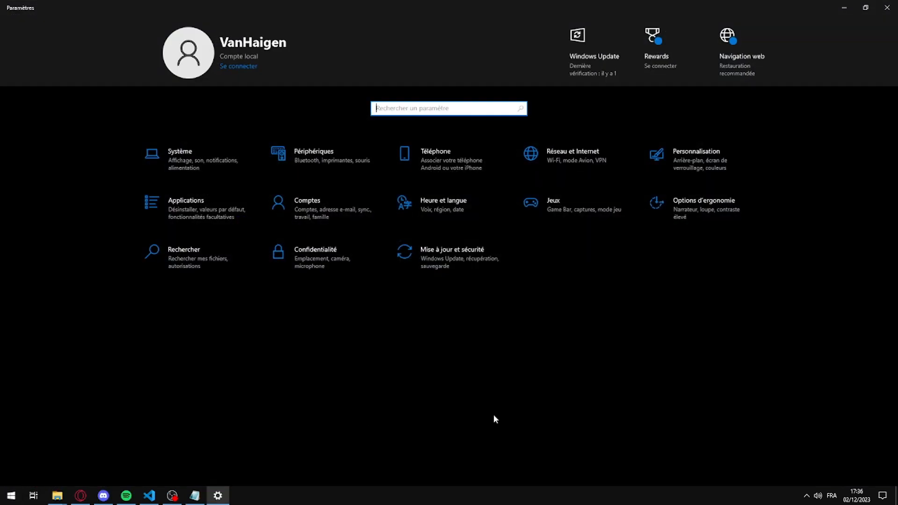
{"action": "left_click", "coordinate": [430, 257]}
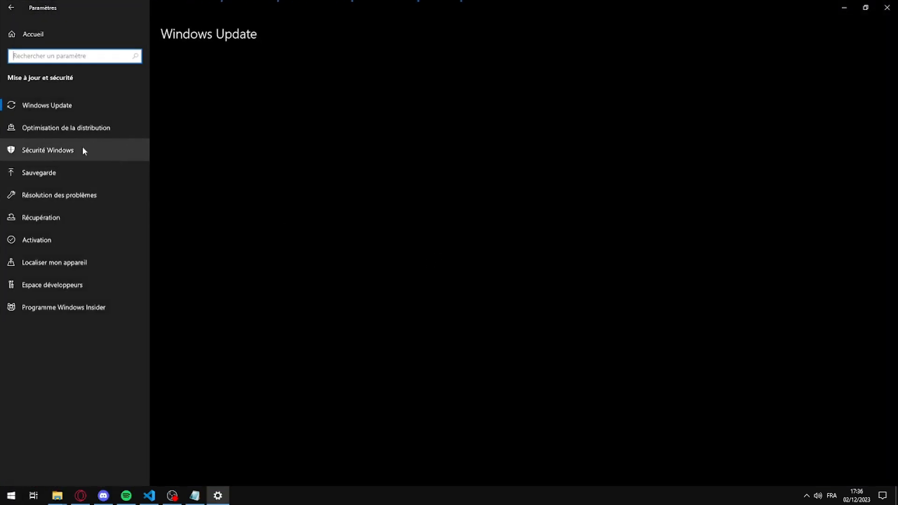
{"action": "left_click", "coordinate": [47, 152]}
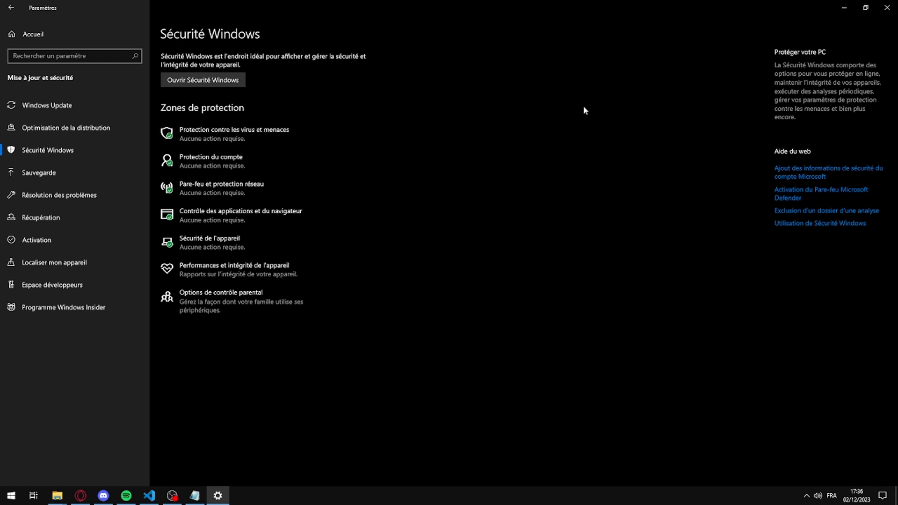
{"action": "left_click", "coordinate": [240, 184]}
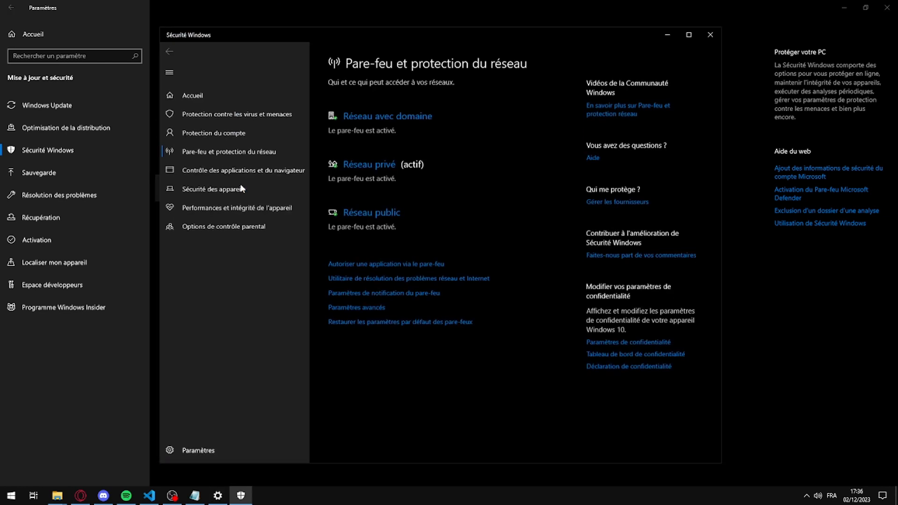
- Open the firewall's advanced settings and display the Règles de trafic entrant
{"action": "left_click", "coordinate": [357, 306]}
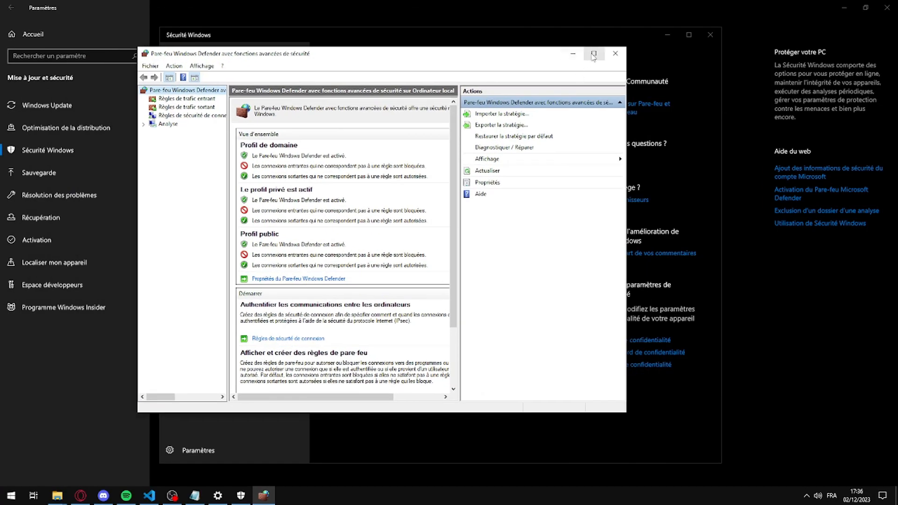
{"action": "left_click", "coordinate": [187, 99]}
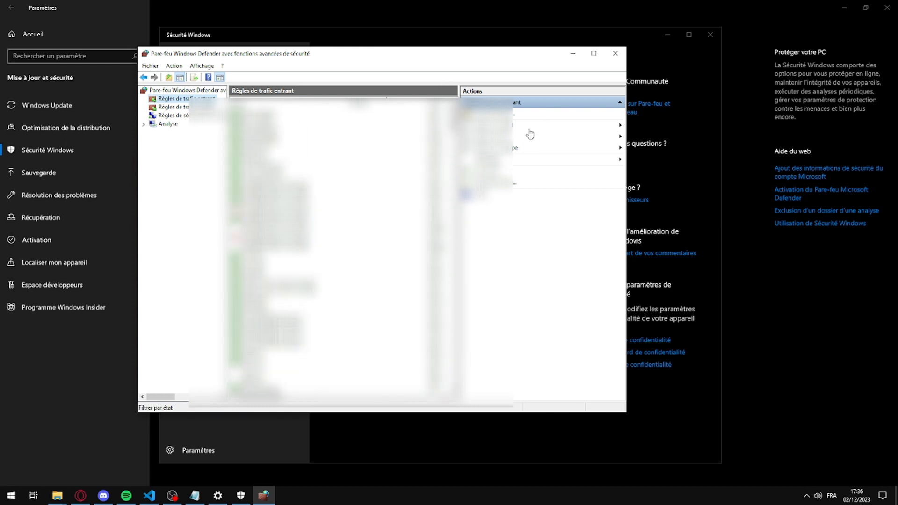
- Configure a new inbound rule of type Port for TCP on specific local port 4455
{"action": "left_click", "coordinate": [503, 115]}
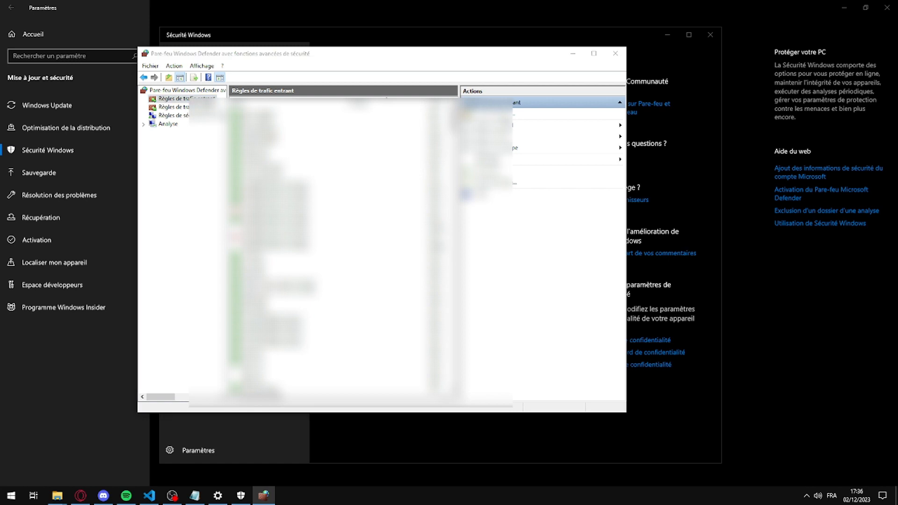
{"action": "left_click_drag", "start_coordinate": [183, 22], "coordinate": [398, 76]}
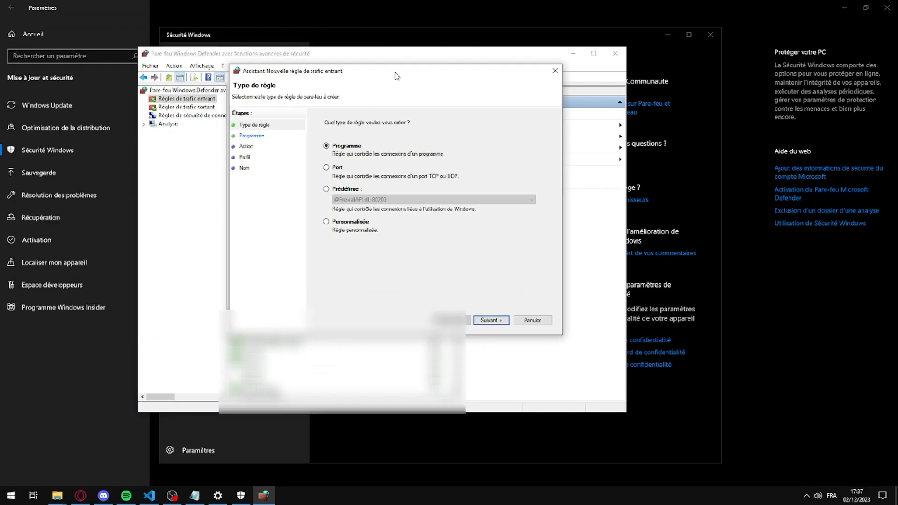
{"action": "left_click", "coordinate": [326, 169]}
{"action": "left_click", "coordinate": [499, 321]}
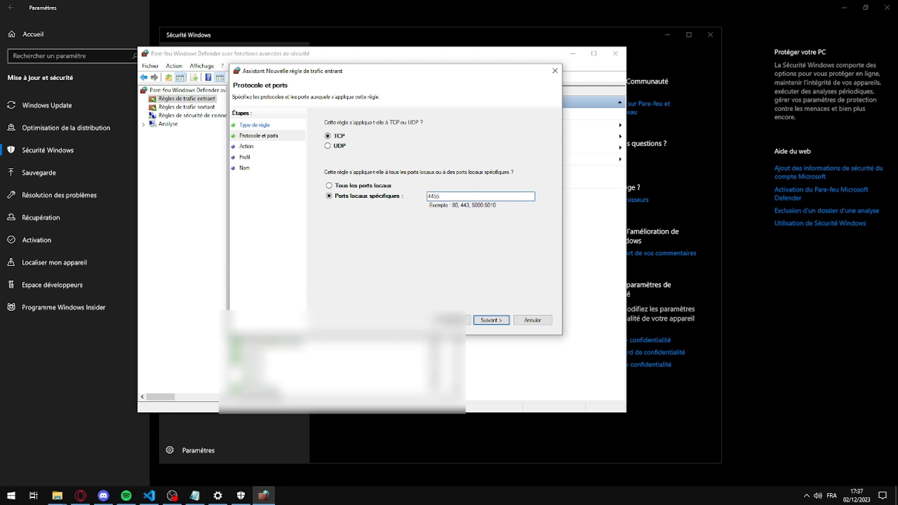
{"action": "left_click", "coordinate": [496, 323]}
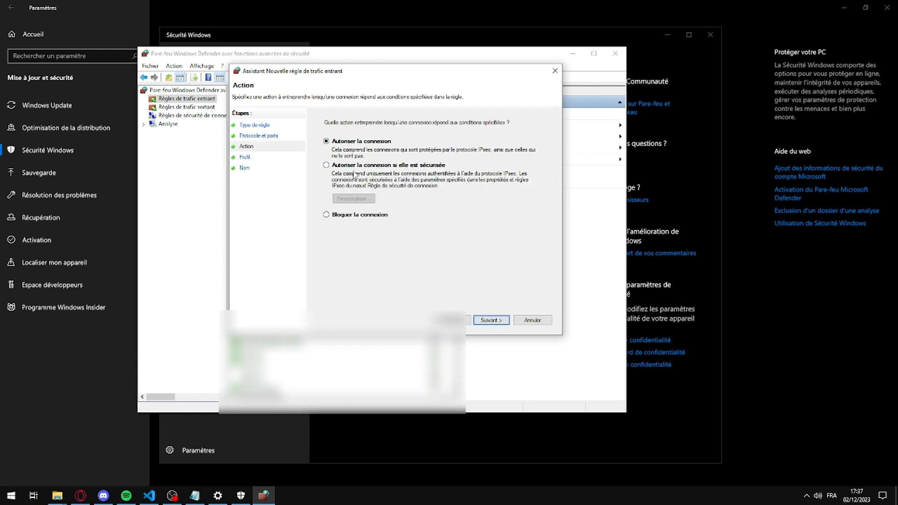
- Allow the connection for the Privé profile only, enter WEBSOCKET as the rule name, and cancel the wizard
{"action": "left_click", "coordinate": [500, 322]}
{"action": "left_click", "coordinate": [326, 146]}
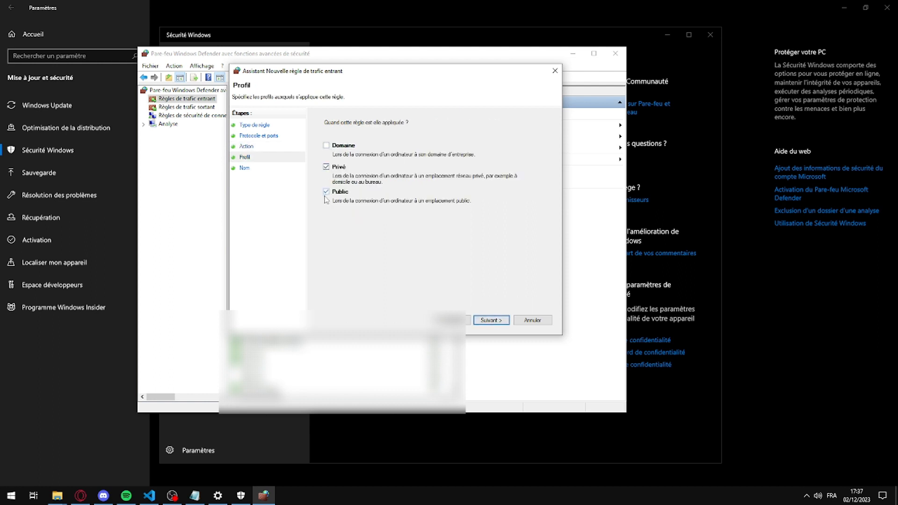
{"action": "left_click", "coordinate": [326, 191]}
{"action": "left_click", "coordinate": [495, 320]}
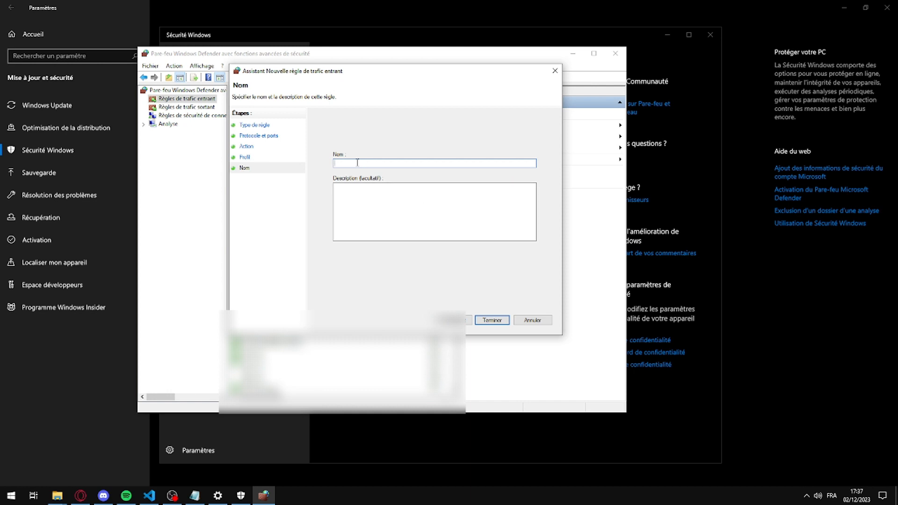
{"action": "type", "text": "WEBSOCKET"}
{"action": "left_click", "coordinate": [542, 322]}
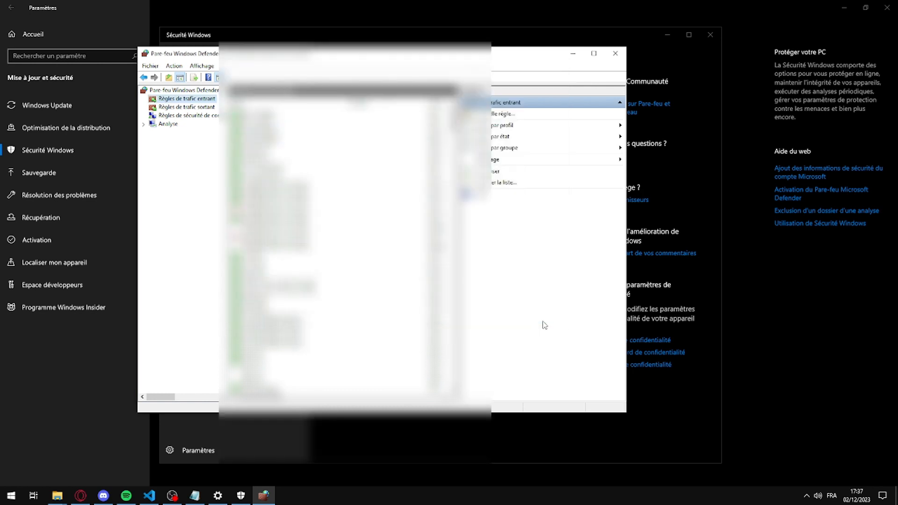
- Configure another inbound rule of type Port for TCP on specific local port 1935
{"action": "left_click", "coordinate": [497, 113]}
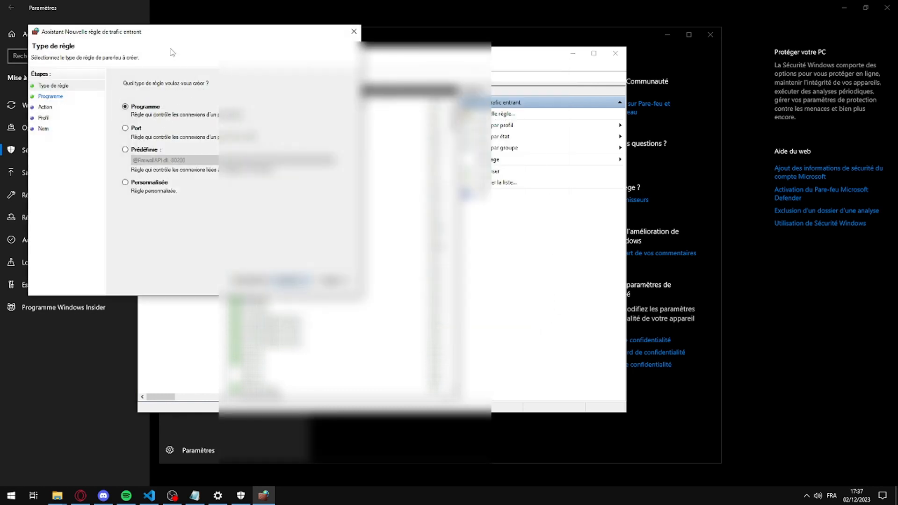
{"action": "left_click_drag", "start_coordinate": [172, 38], "coordinate": [390, 75]}
{"action": "left_click", "coordinate": [346, 164]}
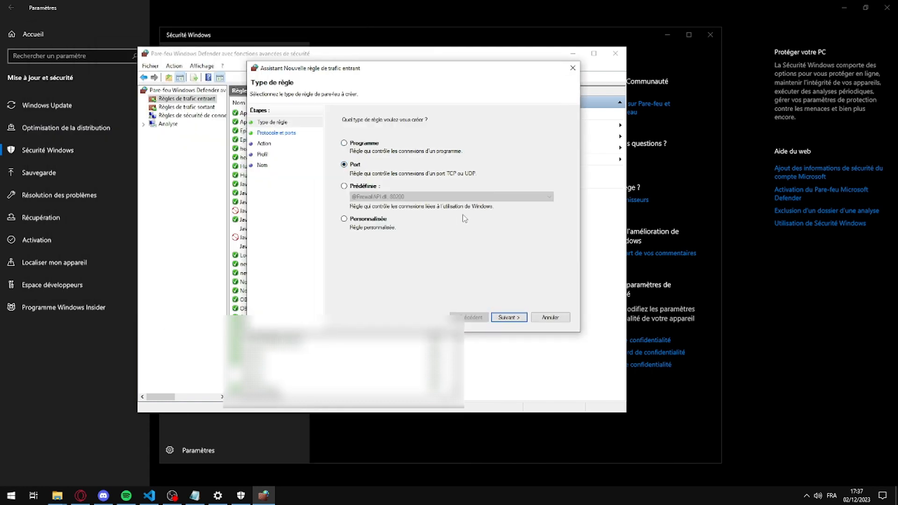
{"action": "left_click", "coordinate": [508, 318]}
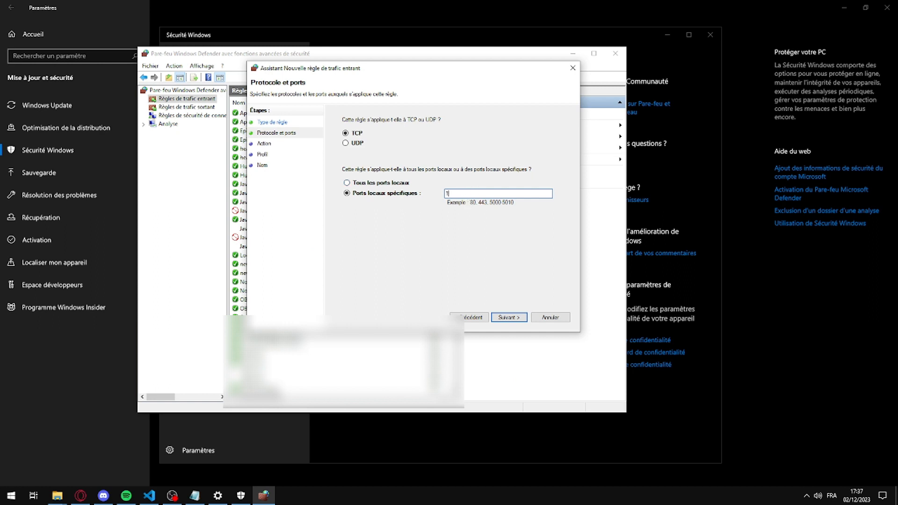
{"action": "left_click", "coordinate": [517, 317]}
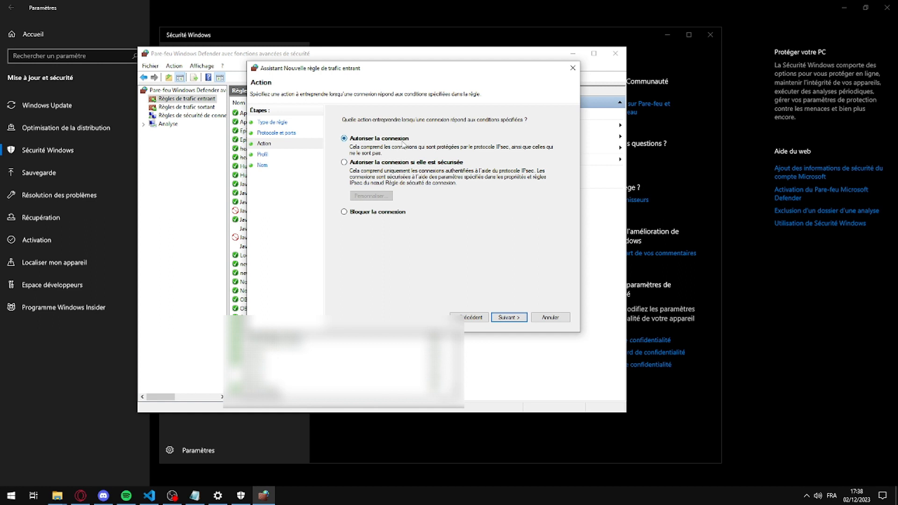
- Allow the connection for the Privé profile only, name the inbound rule RTMP, and finish the wizard
{"action": "left_click", "coordinate": [520, 317]}
{"action": "left_click", "coordinate": [344, 142]}
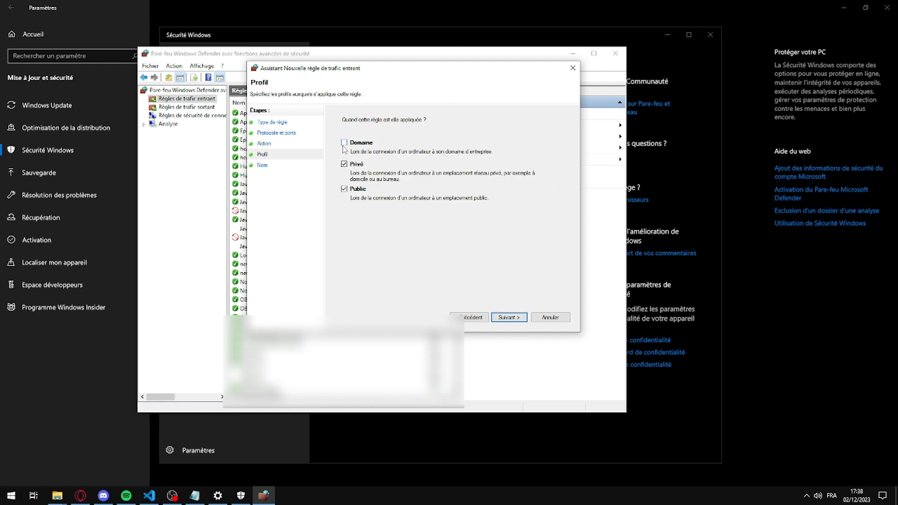
{"action": "left_click", "coordinate": [344, 189]}
{"action": "left_click", "coordinate": [508, 318]}
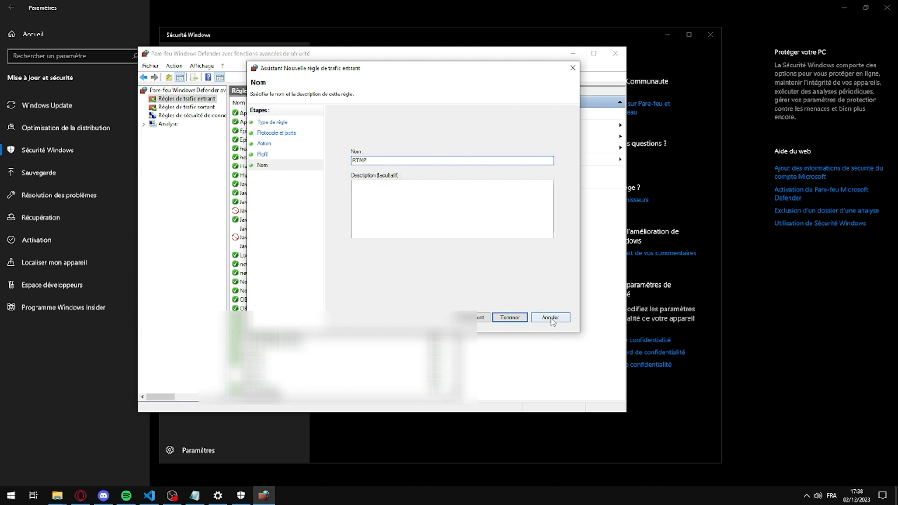
{"action": "left_click", "coordinate": [511, 320]}
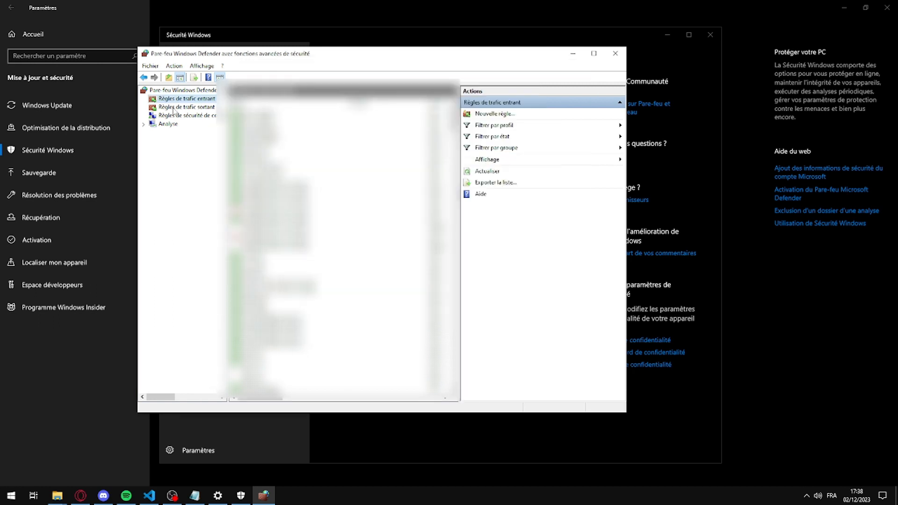
{"action": "left_click", "coordinate": [186, 107]}
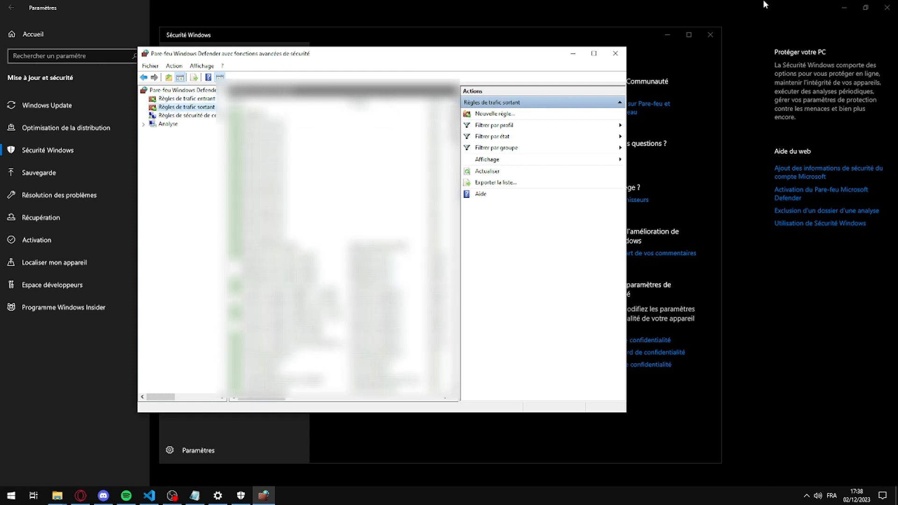
{"action": "left_click", "coordinate": [497, 116]}
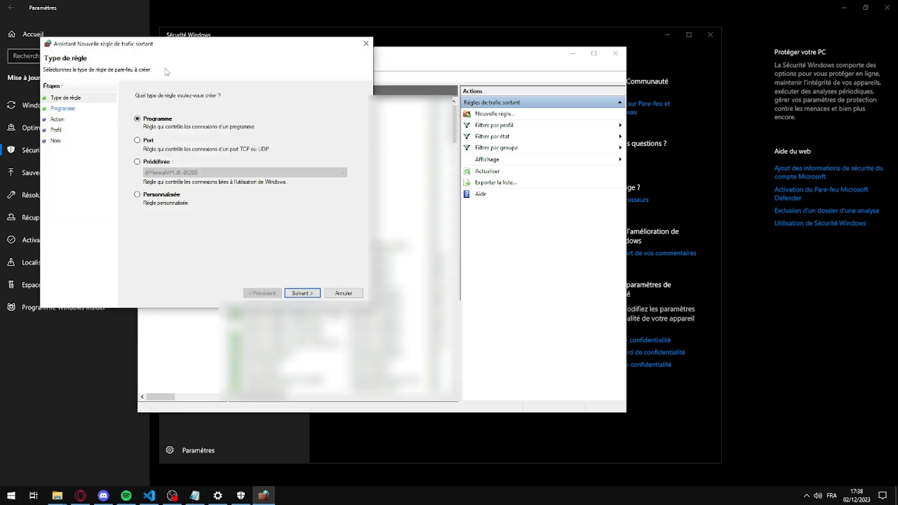
{"action": "left_click_drag", "start_coordinate": [197, 51], "coordinate": [341, 86]}
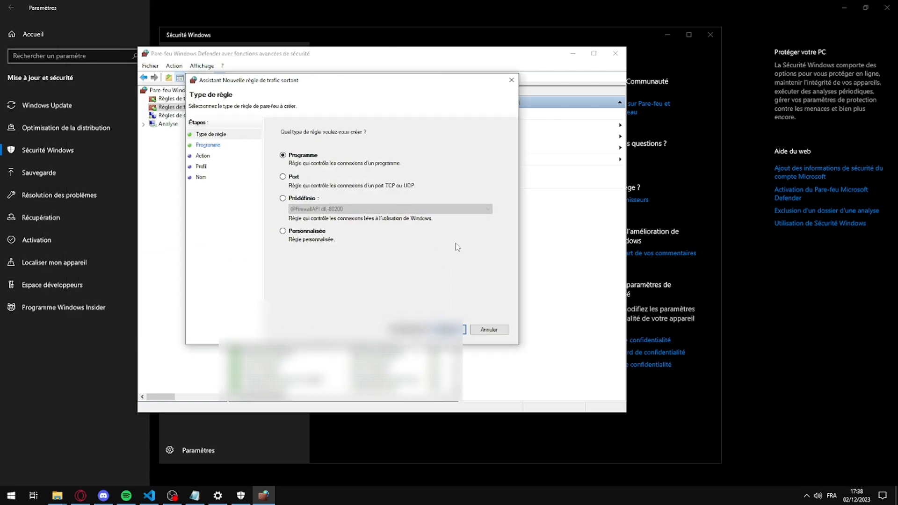
{"action": "left_click", "coordinate": [283, 178]}
{"action": "left_click", "coordinate": [447, 329]}
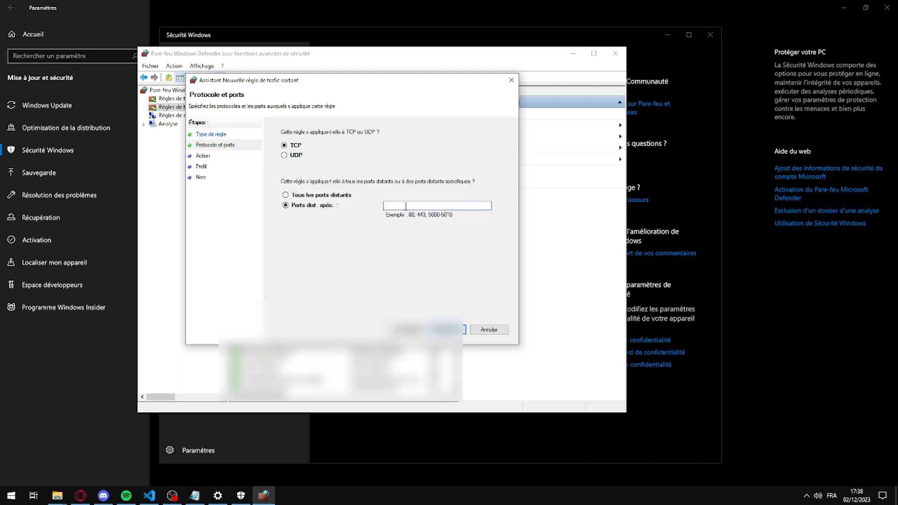
{"action": "left_click", "coordinate": [489, 330]}
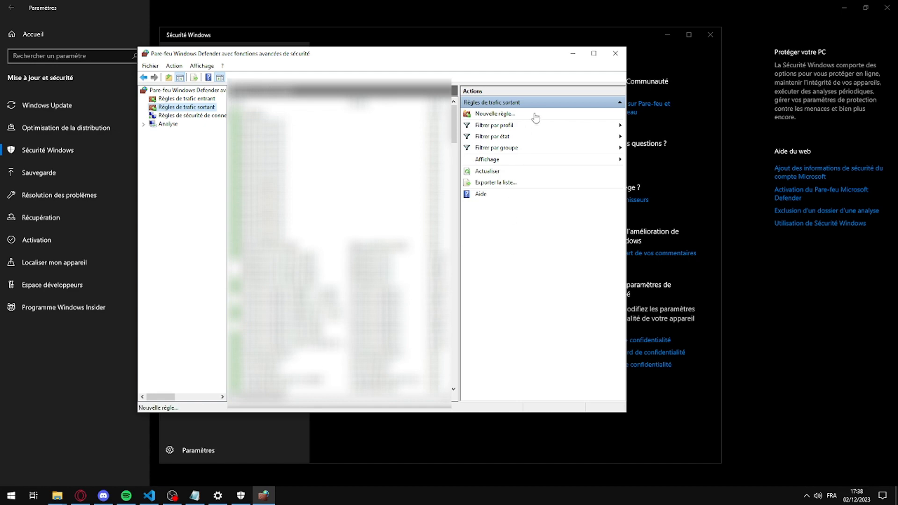
- Close the advanced firewall and Sécurité Windows windows and minimize Windows Settings
{"action": "left_click", "coordinate": [615, 54]}
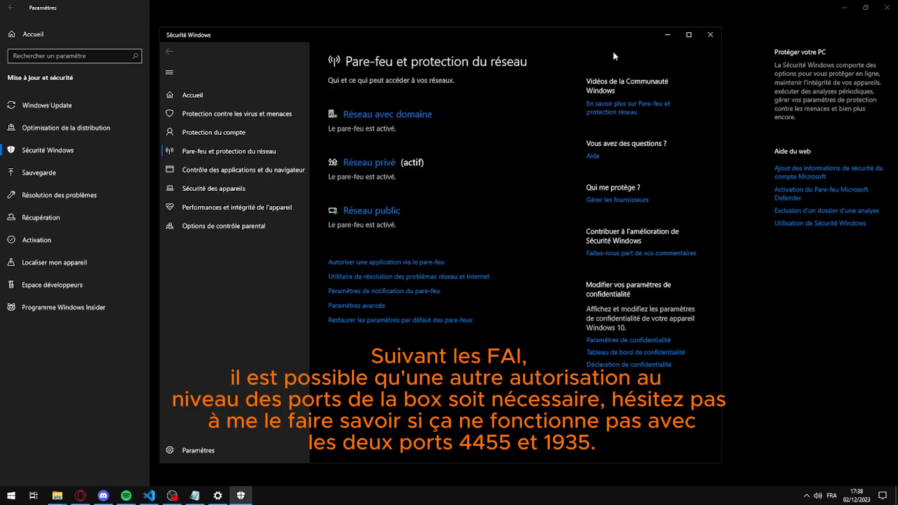
{"action": "left_click", "coordinate": [710, 34]}
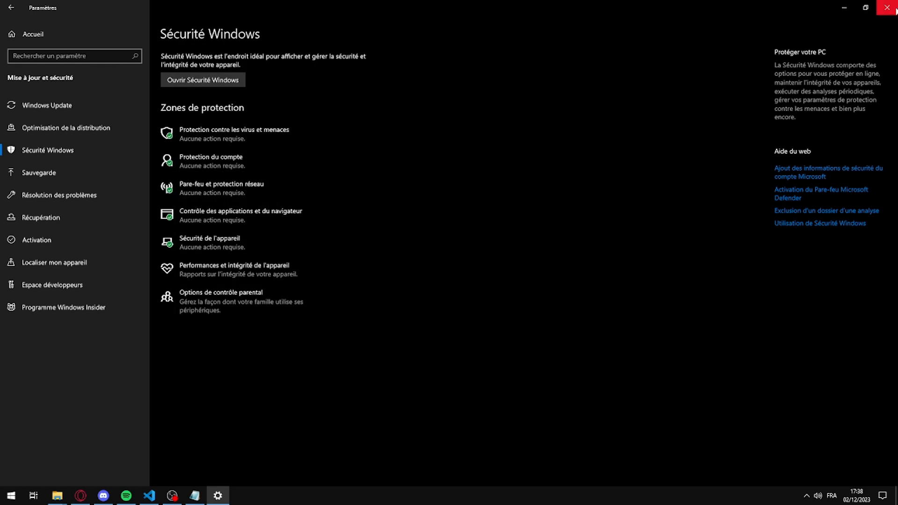
{"action": "left_click", "coordinate": [844, 8]}
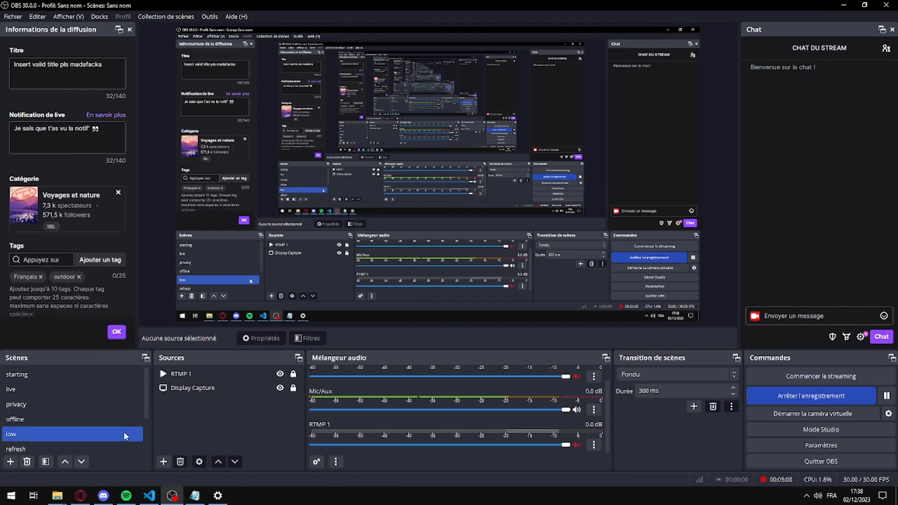
- Switch to Visual Studio Code and examine the scene names under switchingScenes in config.json
{"action": "left_click", "coordinate": [150, 495]}
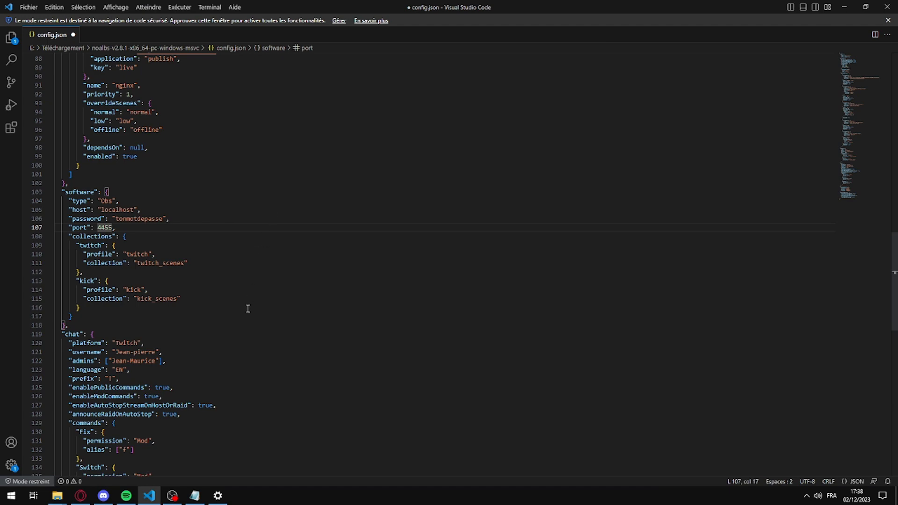
{"action": "scroll", "coordinate": [247, 311], "scroll_direction": "up", "scroll_amount": 10}
{"action": "left_click_drag", "start_coordinate": [894, 196], "coordinate": [894, 70]}
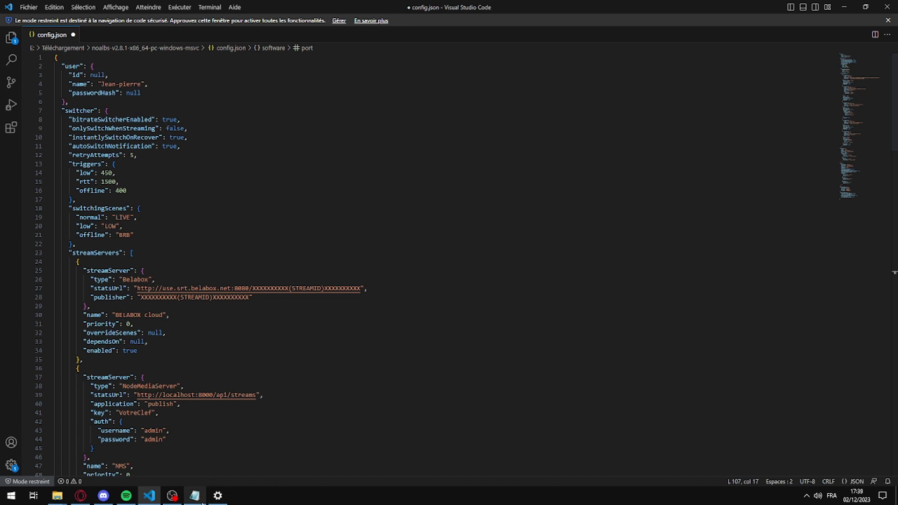
{"action": "mouse_move", "coordinate": [172, 495]}
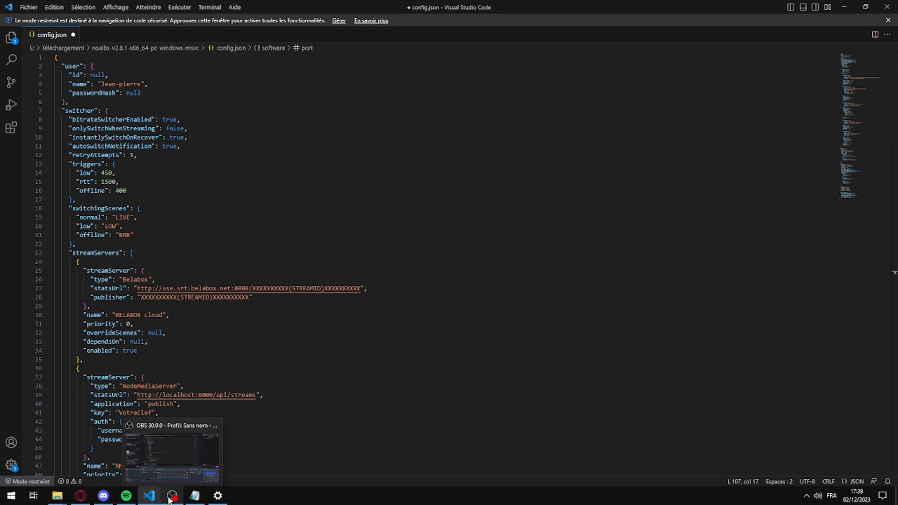
{"action": "double_click", "coordinate": [123, 218]}
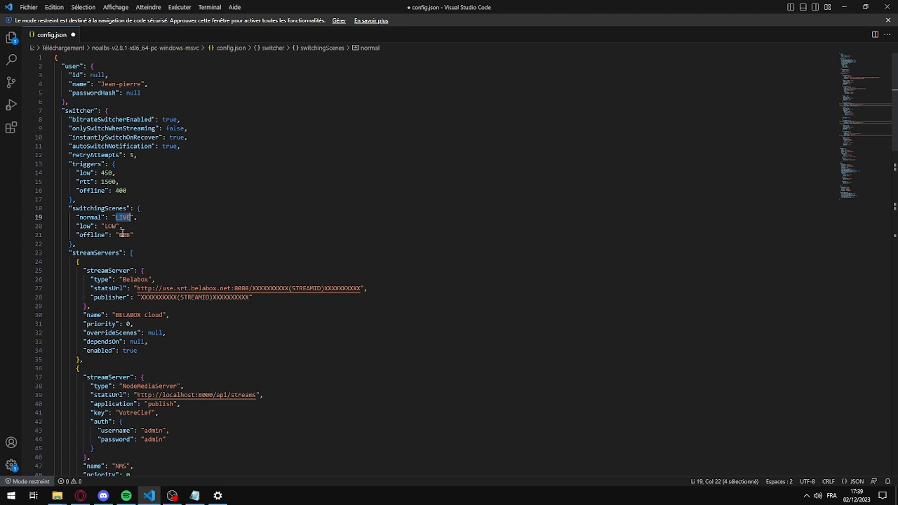
{"action": "left_click", "coordinate": [141, 235]}
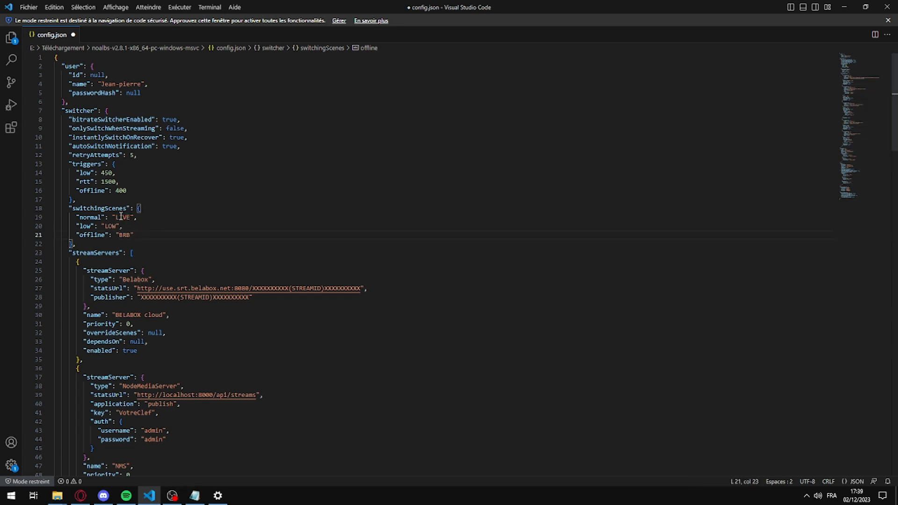
- Switch to OBS and review the scene list, selecting the live scene to compare with the configured names
{"action": "left_click", "coordinate": [172, 496]}
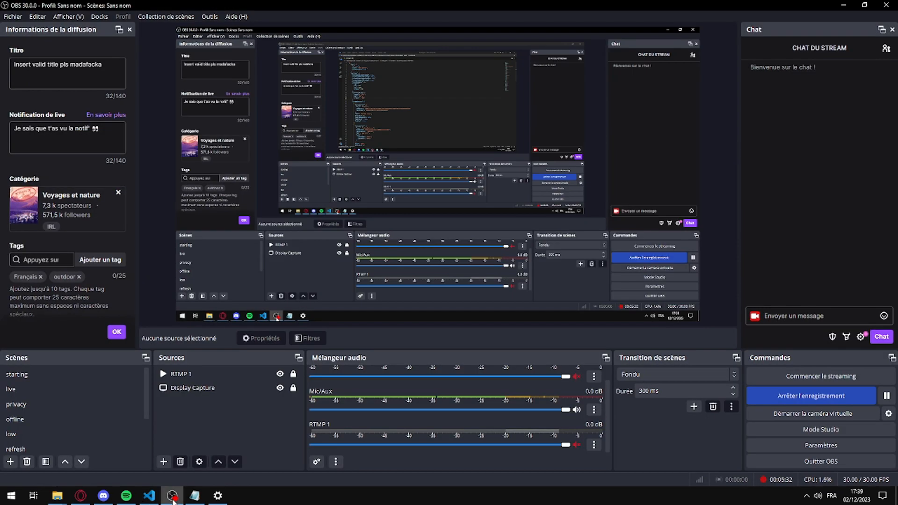
{"action": "left_click", "coordinate": [55, 421]}
{"action": "left_click", "coordinate": [44, 392]}
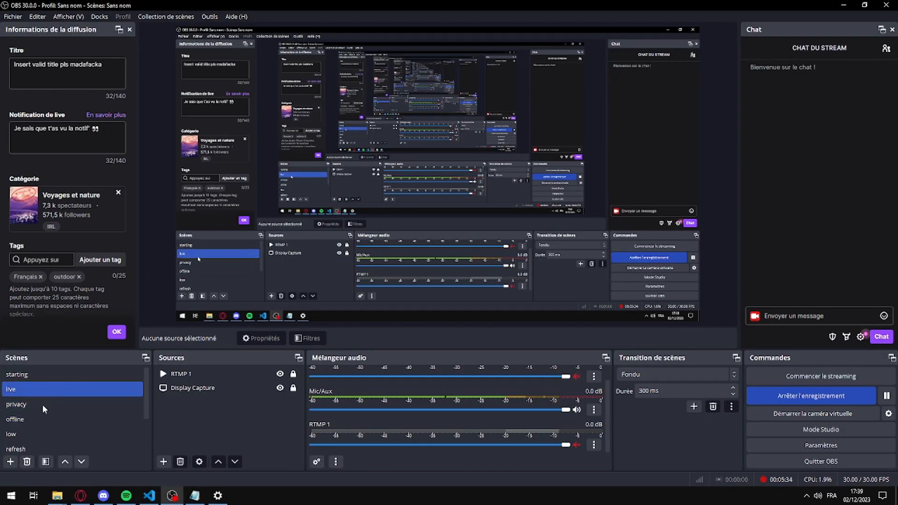
{"action": "scroll", "coordinate": [29, 436], "scroll_direction": "down", "scroll_amount": 1}
{"action": "scroll", "coordinate": [36, 406], "scroll_direction": "up", "scroll_amount": 3}
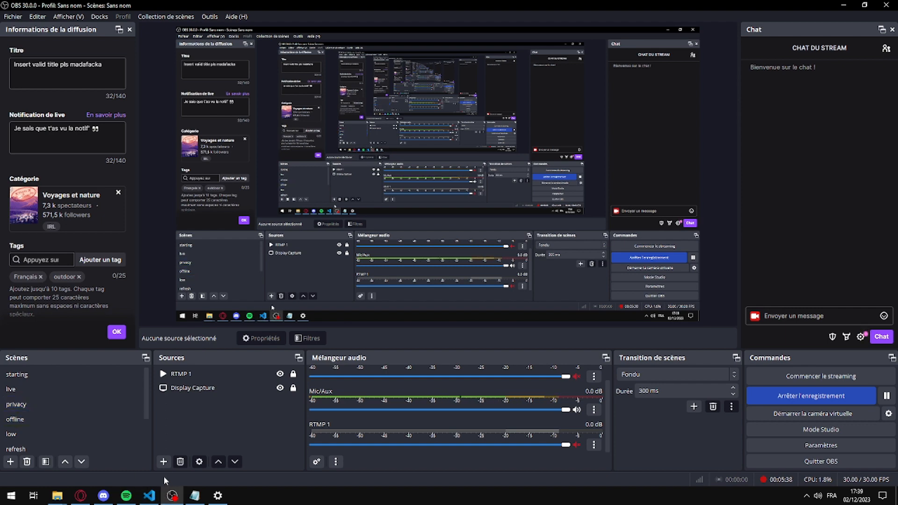
- Check the offline scene name in config.json against the OBS scene list, selecting the offline scene in OBS
{"action": "left_click", "coordinate": [156, 497]}
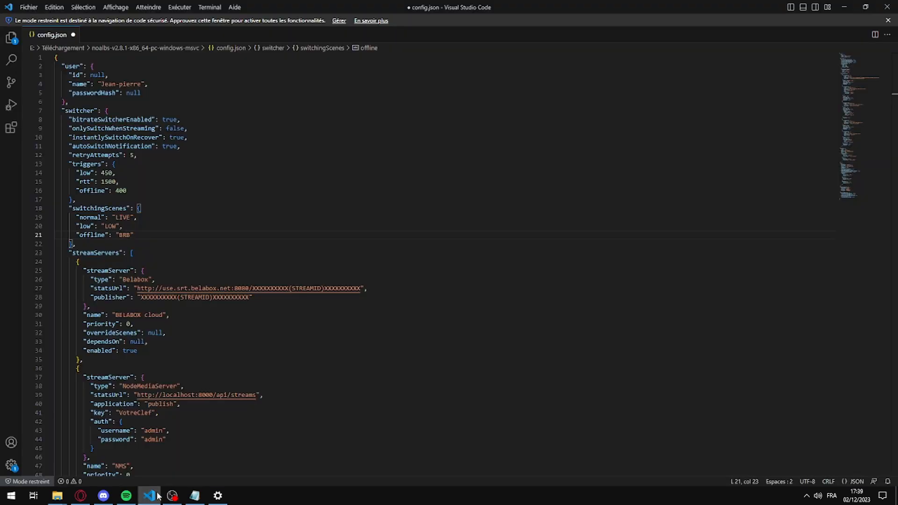
{"action": "double_click", "coordinate": [125, 234]}
{"action": "key", "text": "ctrl+s"}
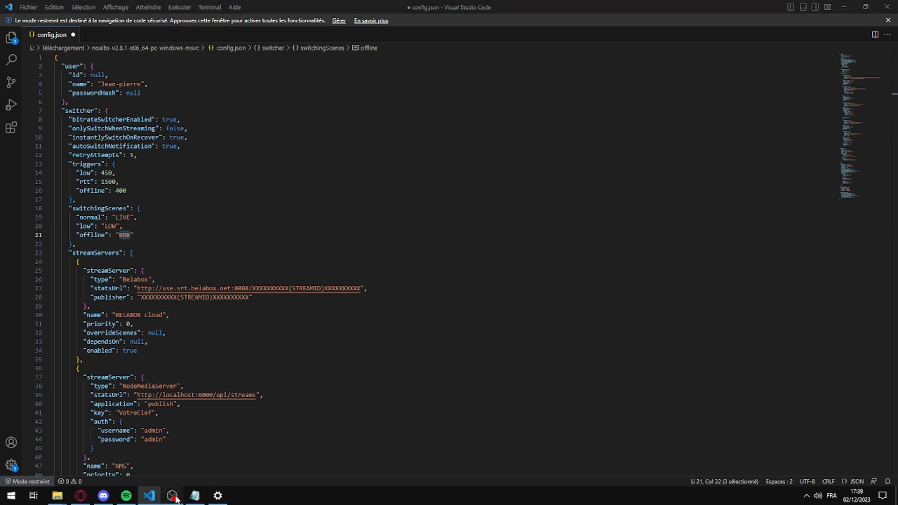
{"action": "left_click", "coordinate": [172, 495]}
{"action": "left_click", "coordinate": [32, 418]}
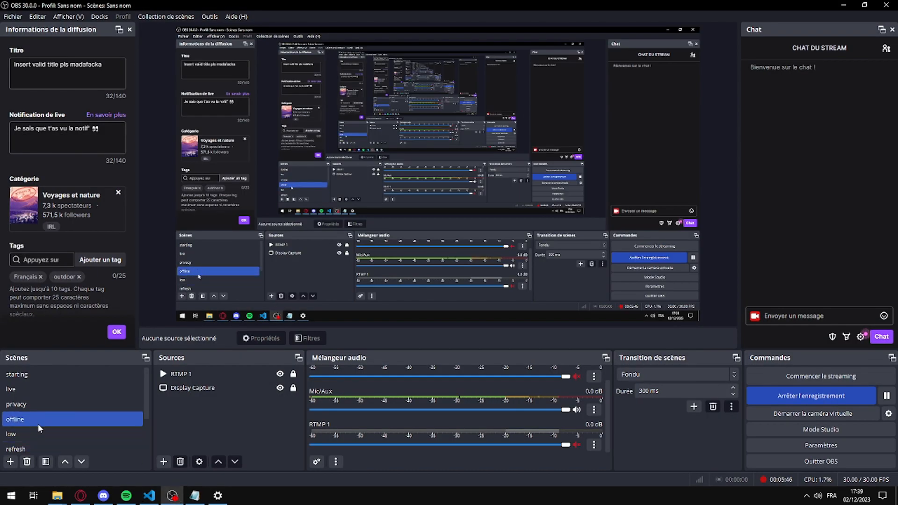
- Review the remaining scenes in the OBS list and select the tuto scene
{"action": "scroll", "coordinate": [43, 422], "scroll_direction": "down", "scroll_amount": 1}
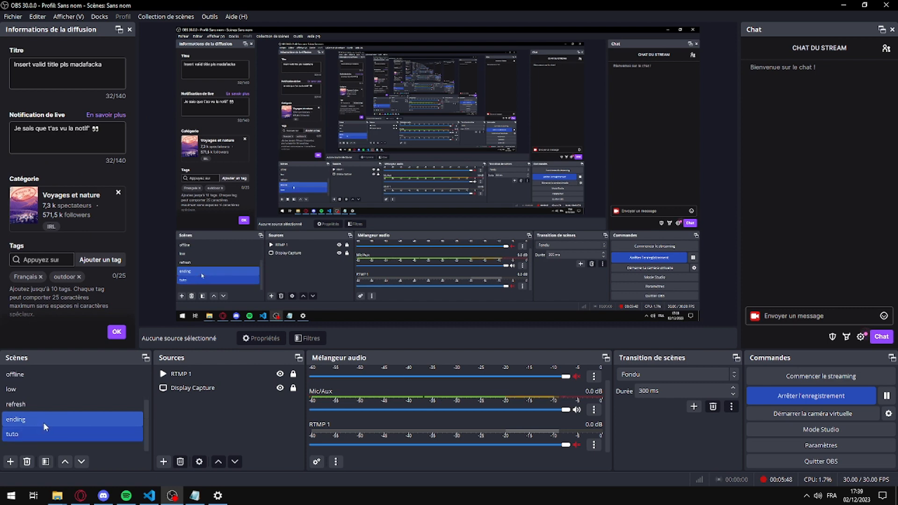
{"action": "left_click", "coordinate": [46, 435]}
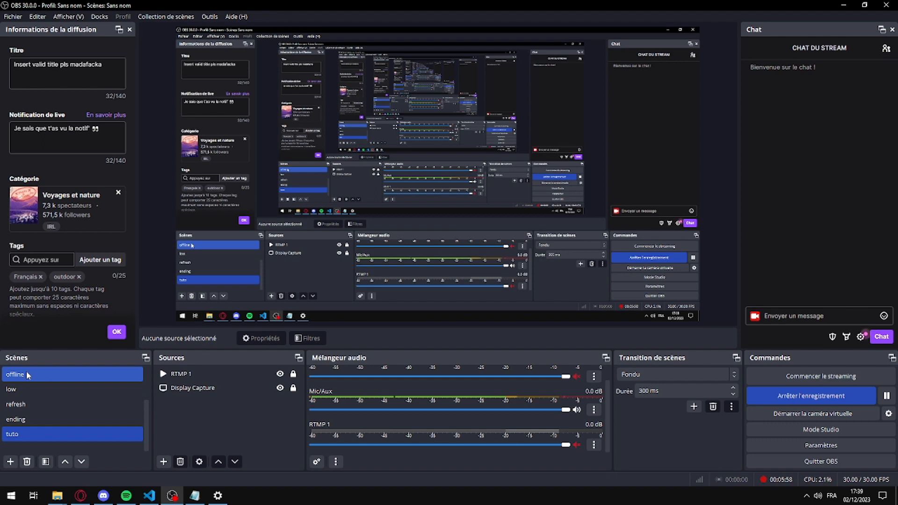
- Switch to Visual Studio Code and set the starting scene name under optionalScenes in config.json to STARTING
{"action": "mouse_move", "coordinate": [149, 495]}
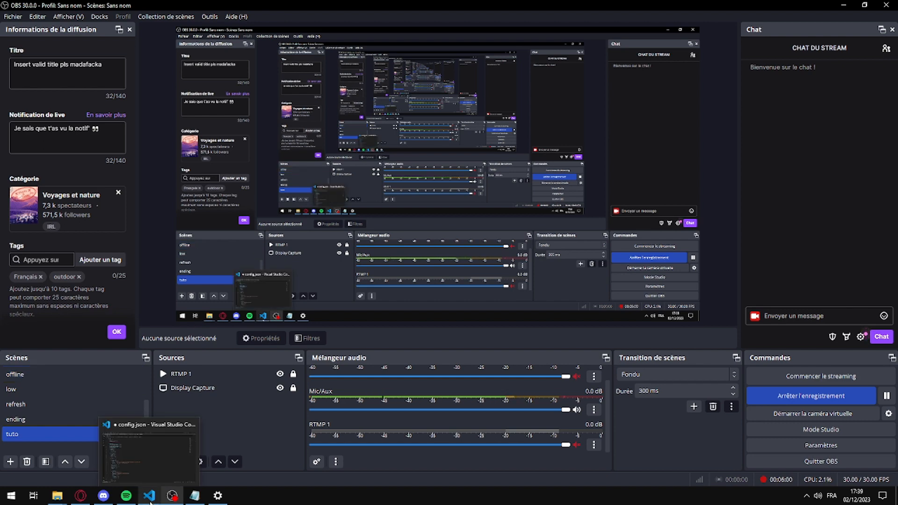
{"action": "left_click", "coordinate": [137, 469]}
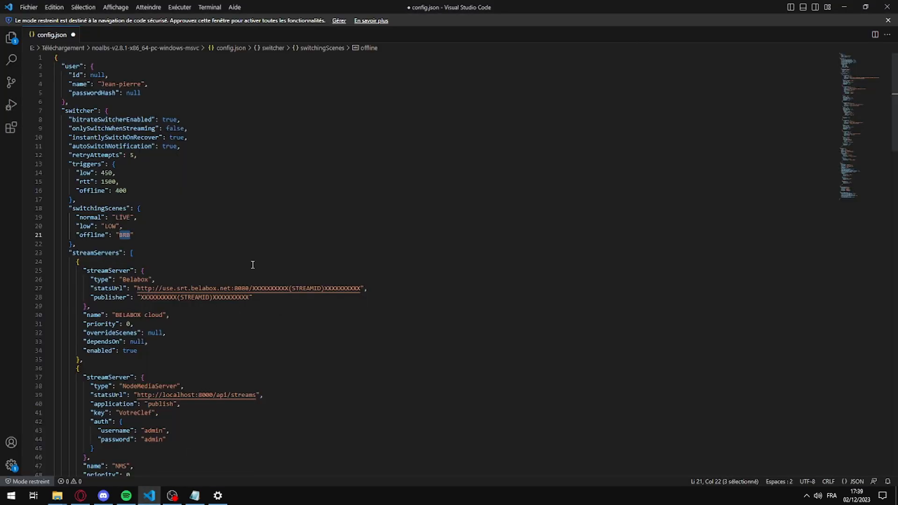
{"action": "left_click", "coordinate": [196, 240]}
{"action": "scroll", "coordinate": [197, 240], "scroll_direction": "down", "scroll_amount": 19}
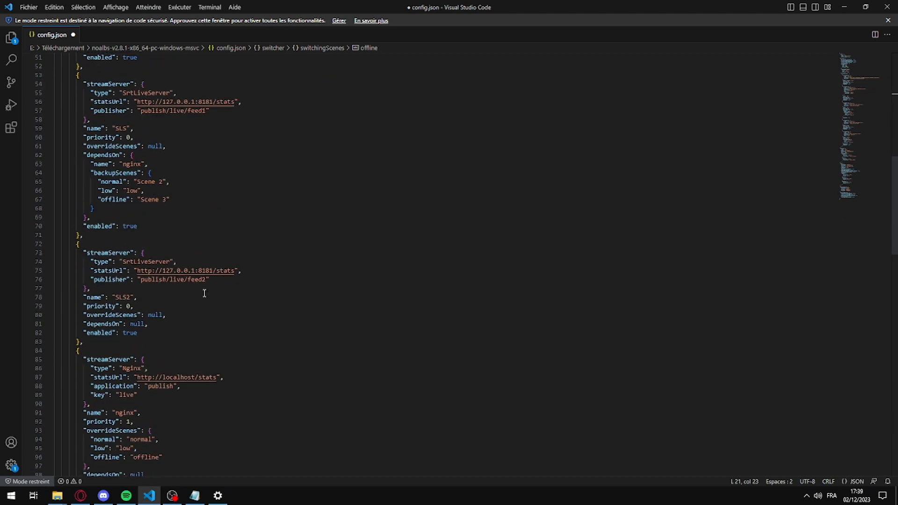
{"action": "scroll", "coordinate": [204, 294], "scroll_direction": "down", "scroll_amount": 20}
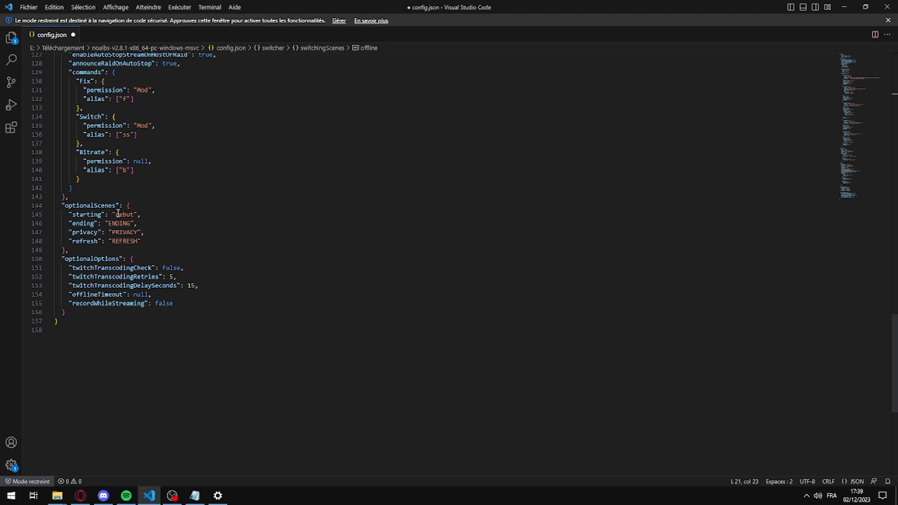
{"action": "left_click_drag", "start_coordinate": [117, 214], "coordinate": [131, 213]}
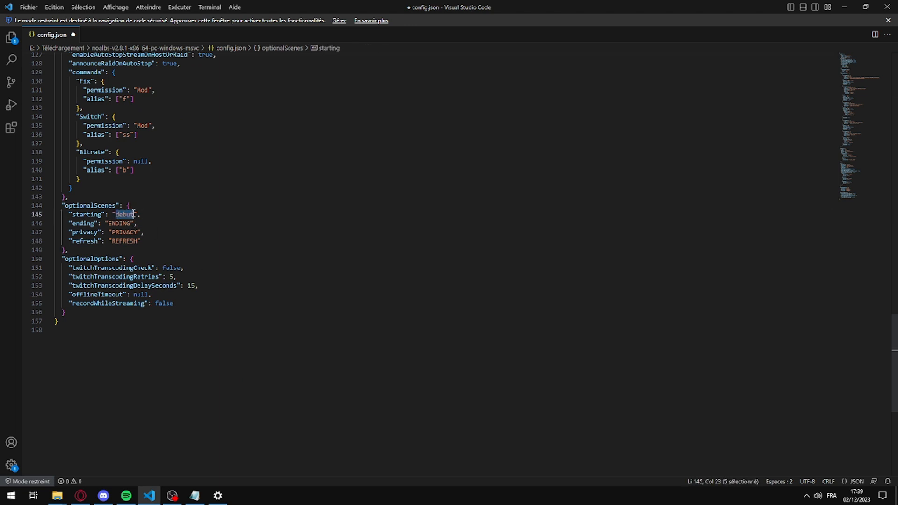
{"action": "type", "text": "STARTIN"}
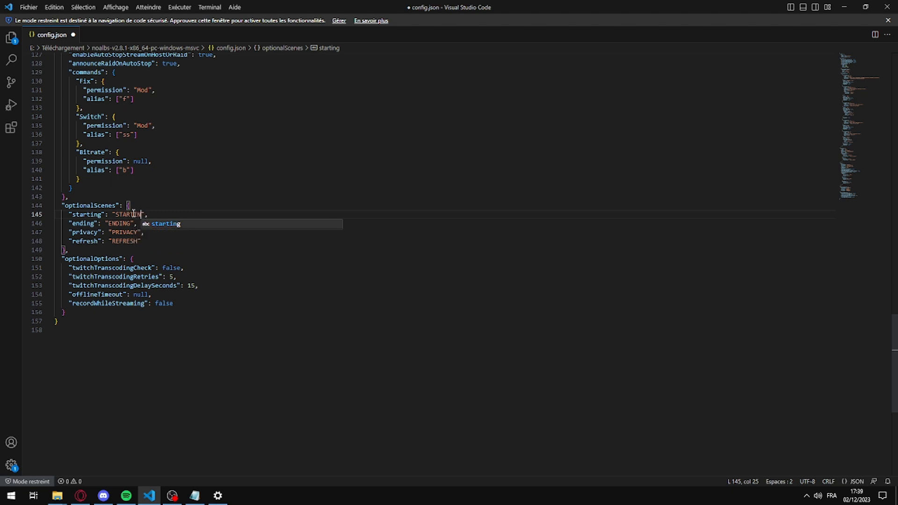
{"action": "type", "text": "G"}
- Check the refresh scene name under optionalScenes in config.json
{"action": "left_click", "coordinate": [125, 241]}
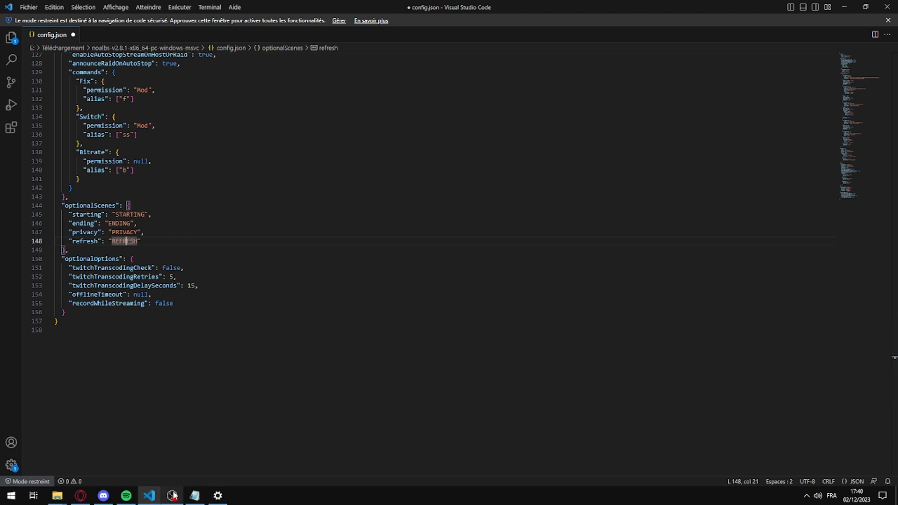
{"action": "mouse_move", "coordinate": [174, 496]}
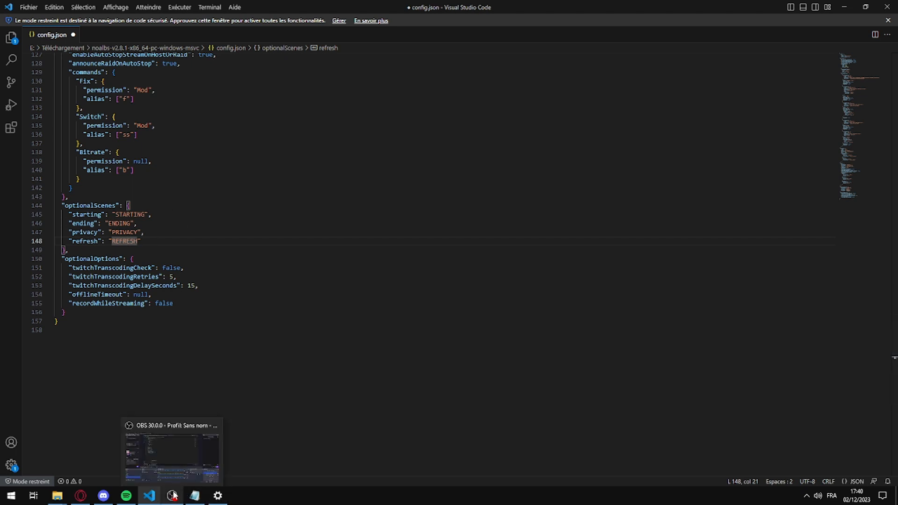
{"action": "left_click", "coordinate": [120, 244]}
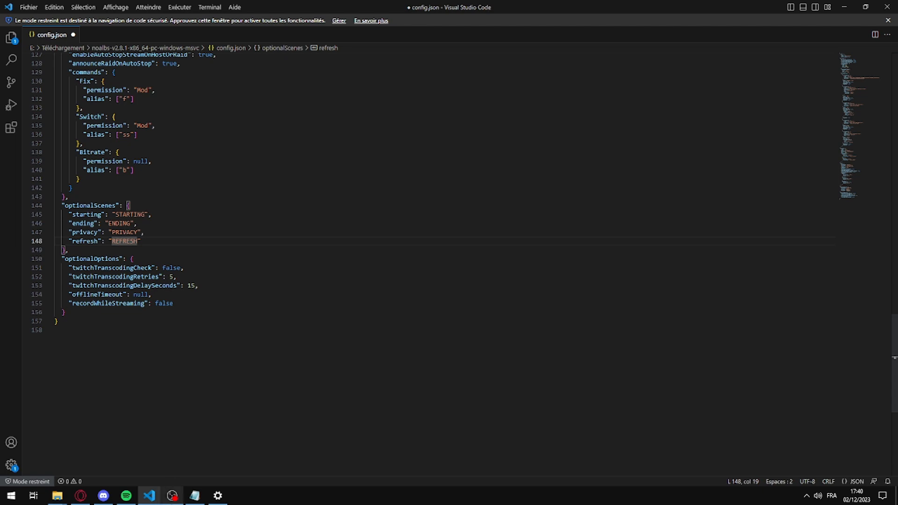
- Switch to OBS, preview the refresh scene and return to the tuto scene
{"action": "left_click", "coordinate": [172, 496]}
{"action": "left_click", "coordinate": [60, 388]}
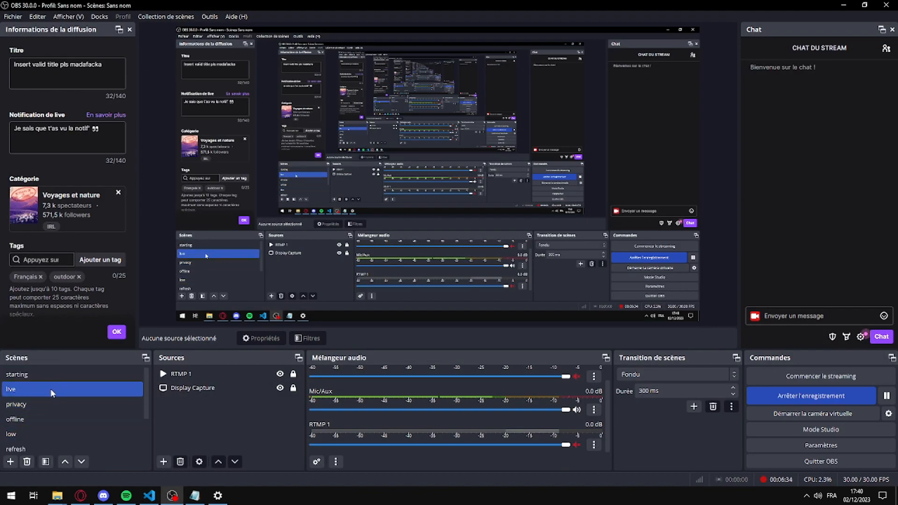
{"action": "scroll", "coordinate": [49, 389], "scroll_direction": "down", "scroll_amount": 1}
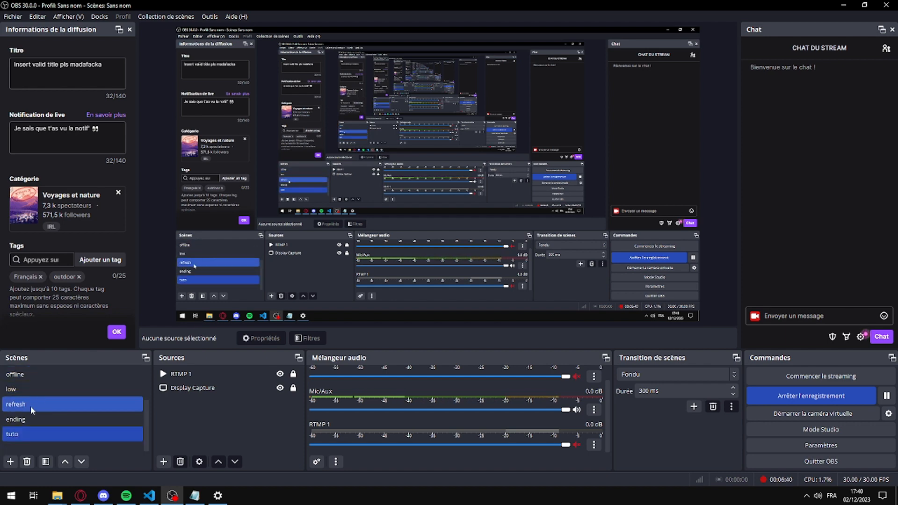
{"action": "left_click", "coordinate": [30, 406]}
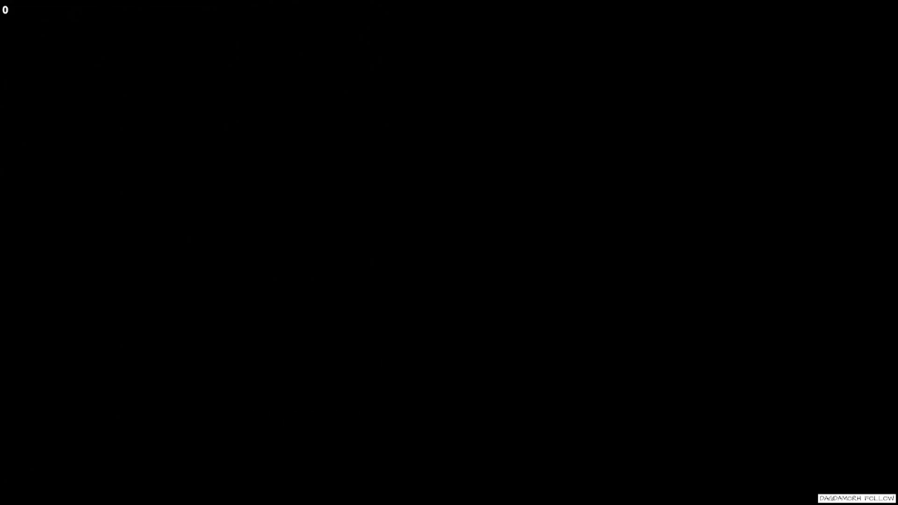
{"action": "left_click", "coordinate": [34, 433]}
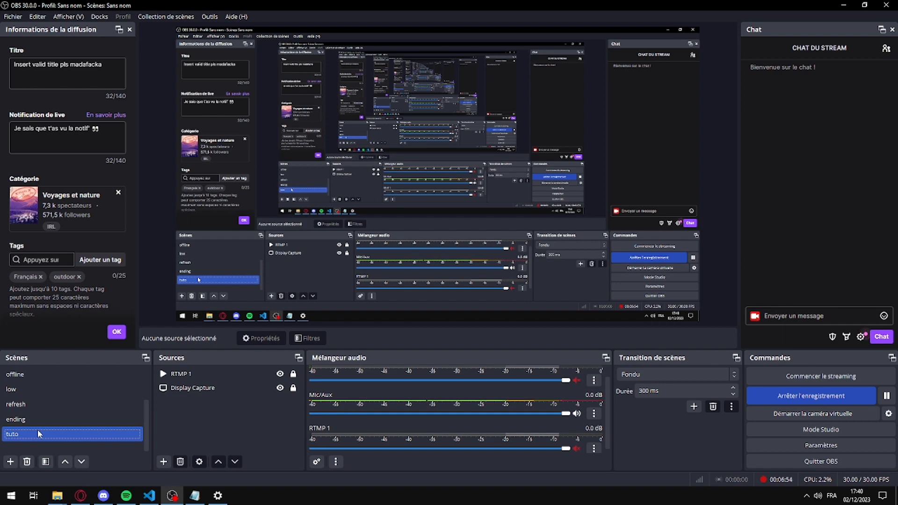
- Review the low, offline, privacy and live scenes in the OBS scene list
{"action": "scroll", "coordinate": [37, 429], "scroll_direction": "up", "scroll_amount": 1}
{"action": "left_click", "coordinate": [37, 430]}
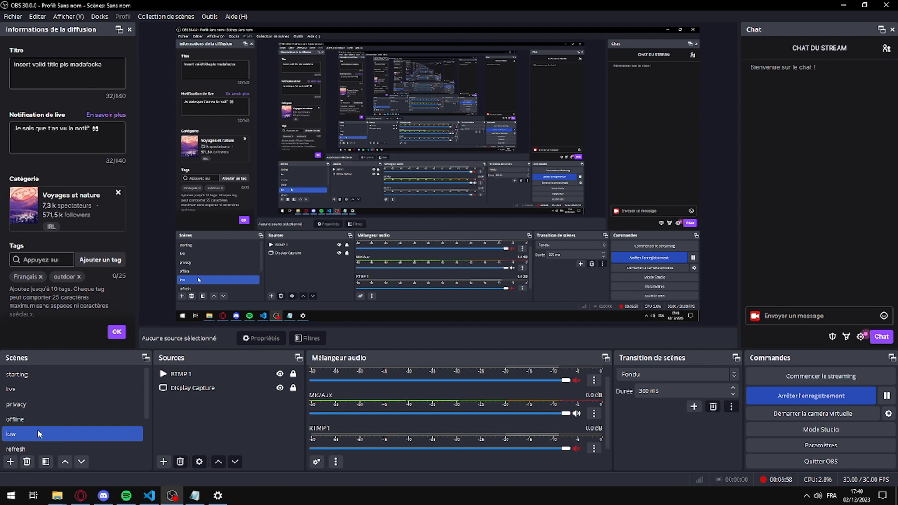
{"action": "left_click", "coordinate": [37, 420]}
{"action": "left_click", "coordinate": [33, 402]}
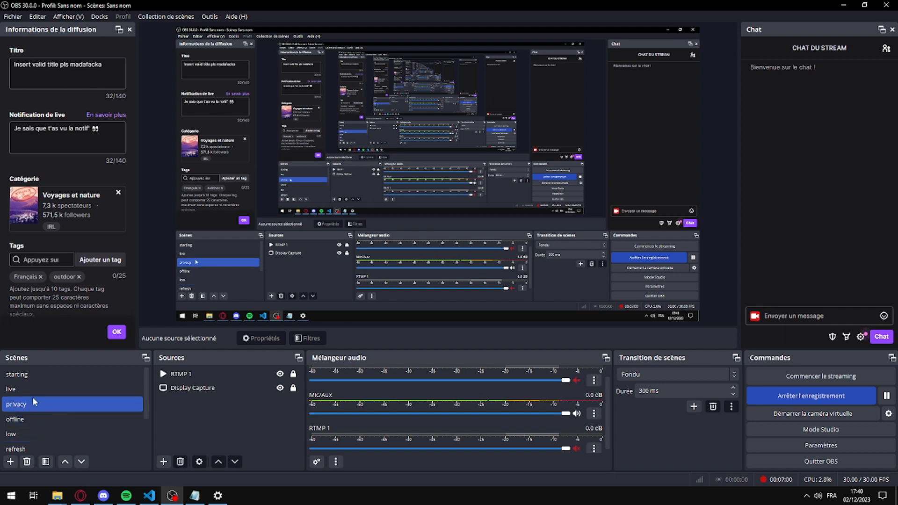
{"action": "left_click", "coordinate": [27, 389]}
{"action": "left_click", "coordinate": [86, 406]}
{"action": "left_click", "coordinate": [55, 388]}
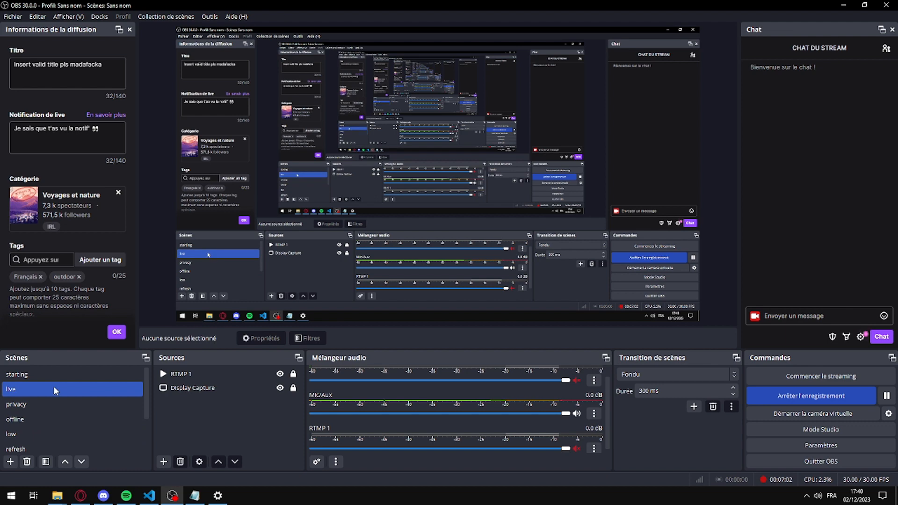
{"action": "scroll", "coordinate": [49, 405], "scroll_direction": "down", "scroll_amount": 1}
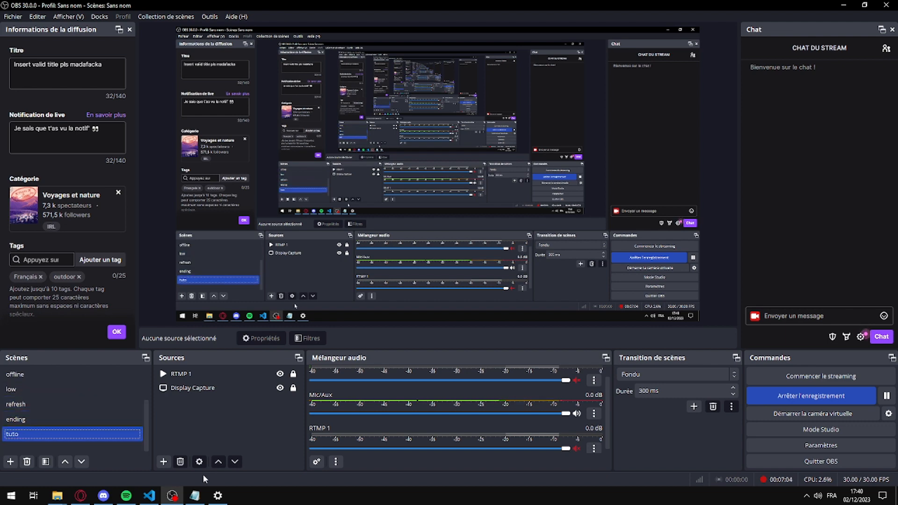
- Switch to Visual Studio Code and examine the privacy, ending and starting scene names under optionalScenes
{"action": "left_click", "coordinate": [149, 495]}
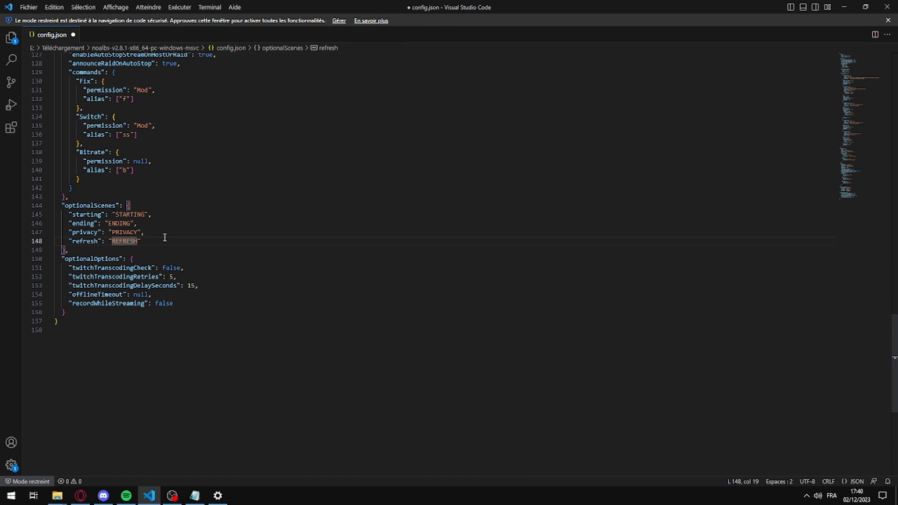
{"action": "double_click", "coordinate": [129, 232]}
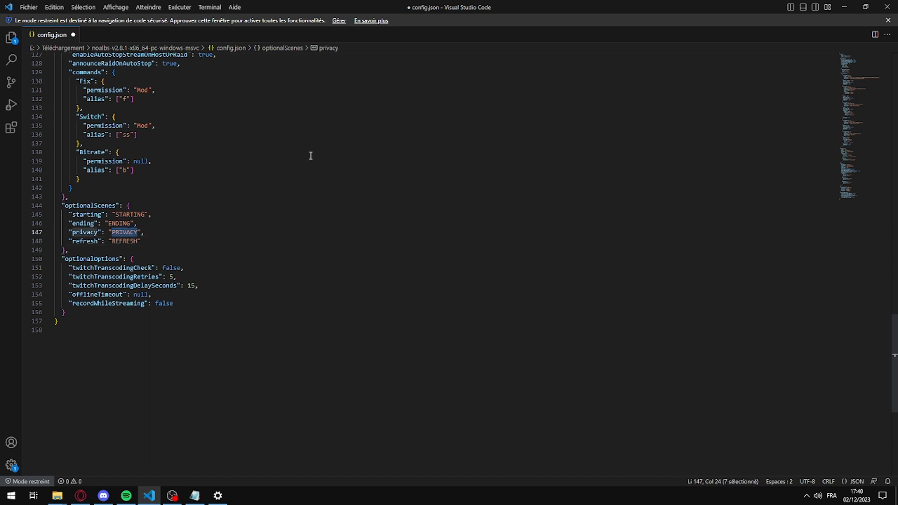
{"action": "left_click", "coordinate": [131, 232]}
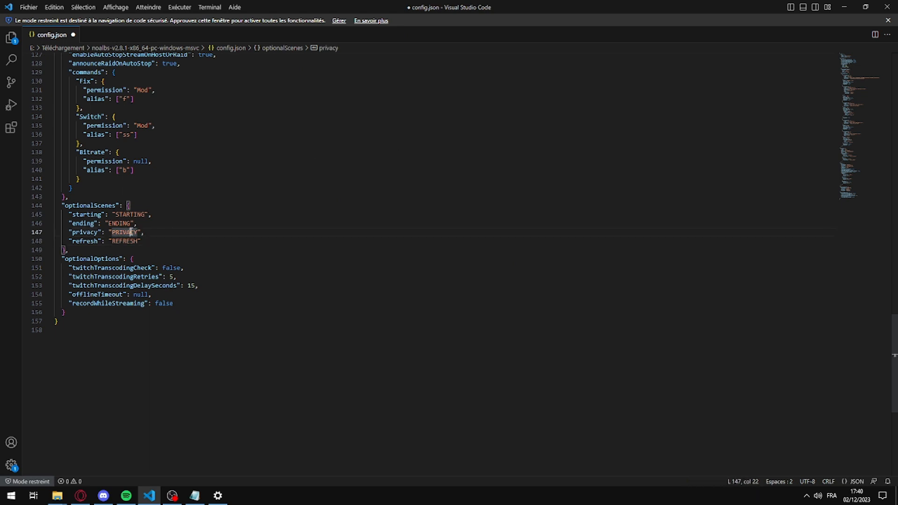
{"action": "double_click", "coordinate": [131, 232]}
{"action": "left_click", "coordinate": [149, 232]}
{"action": "double_click", "coordinate": [125, 232]}
{"action": "double_click", "coordinate": [121, 223]}
{"action": "left_click", "coordinate": [167, 223]}
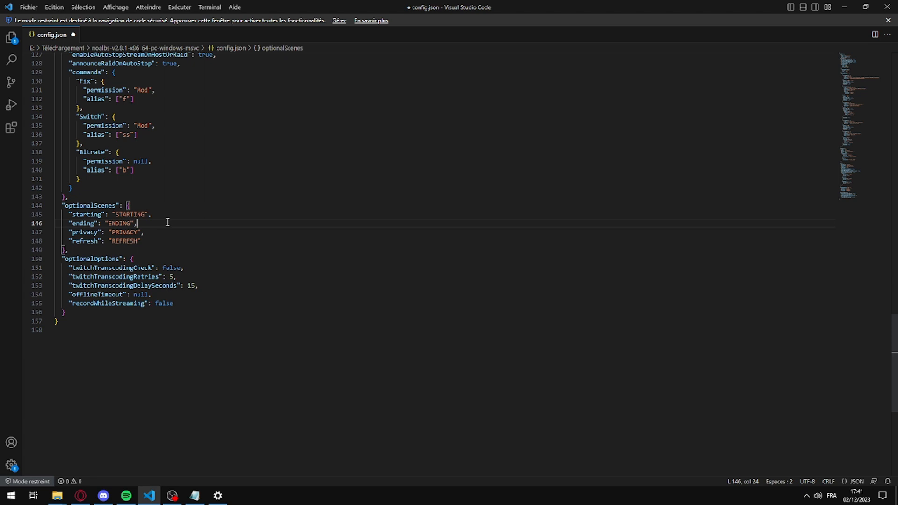
{"action": "triple_click", "coordinate": [141, 214]}
{"action": "left_click", "coordinate": [221, 208]}
{"action": "double_click", "coordinate": [143, 214]}
{"action": "left_click", "coordinate": [222, 207]}
- Switch to OBS, preview scenes including starting and low, and return to the tuto scene
{"action": "left_click", "coordinate": [172, 495]}
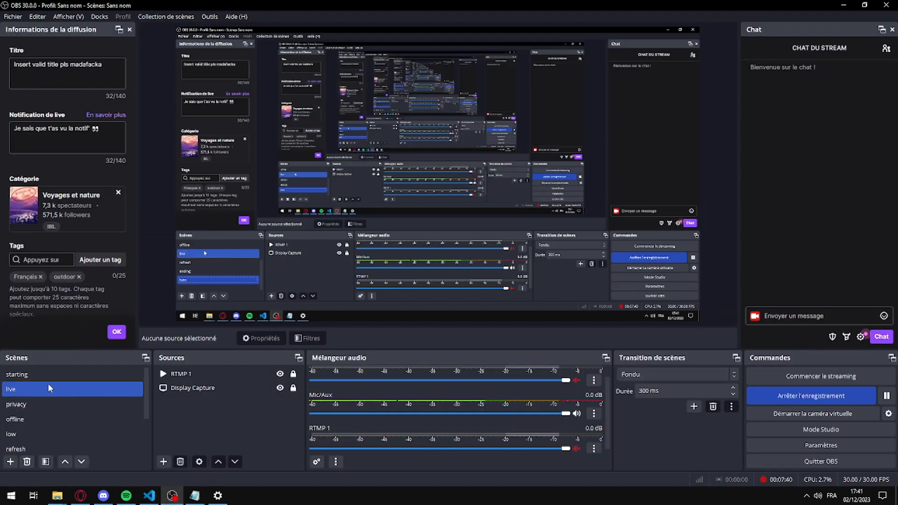
{"action": "left_click", "coordinate": [45, 377]}
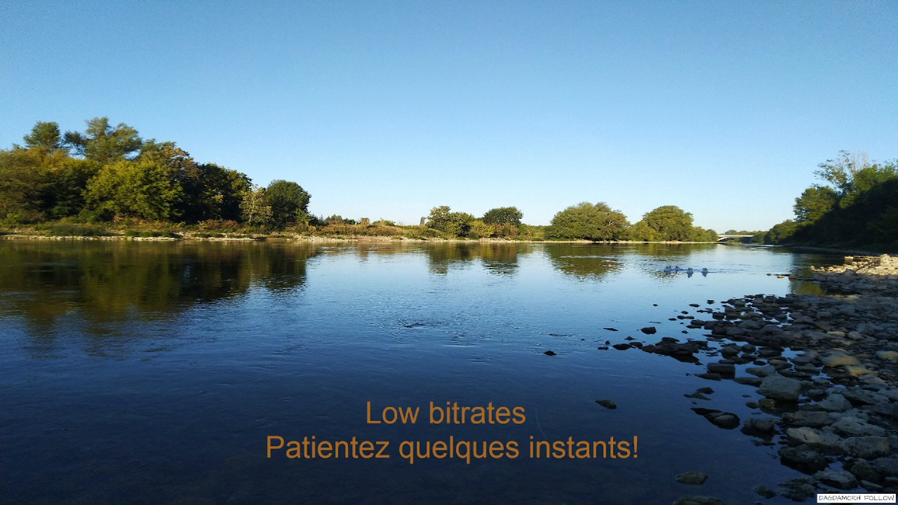
{"action": "left_click", "coordinate": [49, 437]}
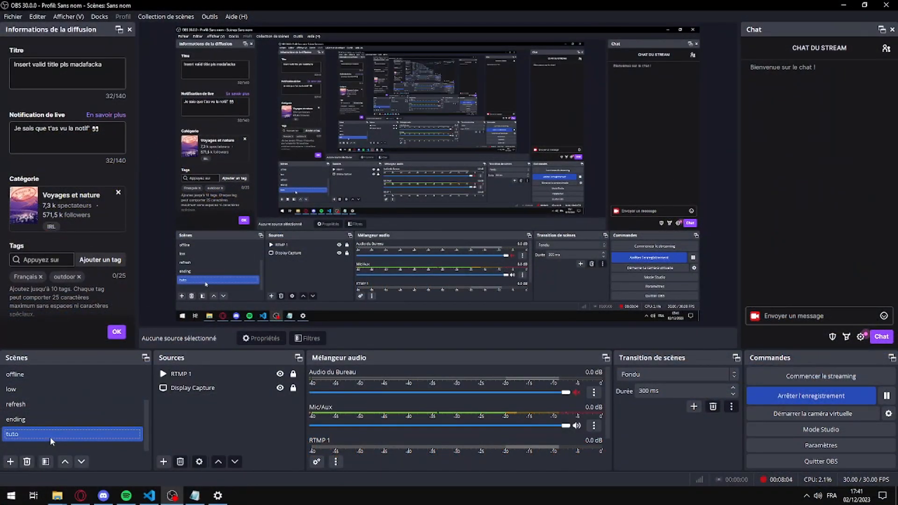
- Look through the full OBS scene list again, from starting down to tuto
{"action": "scroll", "coordinate": [50, 436], "scroll_direction": "up", "scroll_amount": 1}
{"action": "scroll", "coordinate": [49, 437], "scroll_direction": "down", "scroll_amount": 1}
{"action": "scroll", "coordinate": [49, 436], "scroll_direction": "up", "scroll_amount": 1}
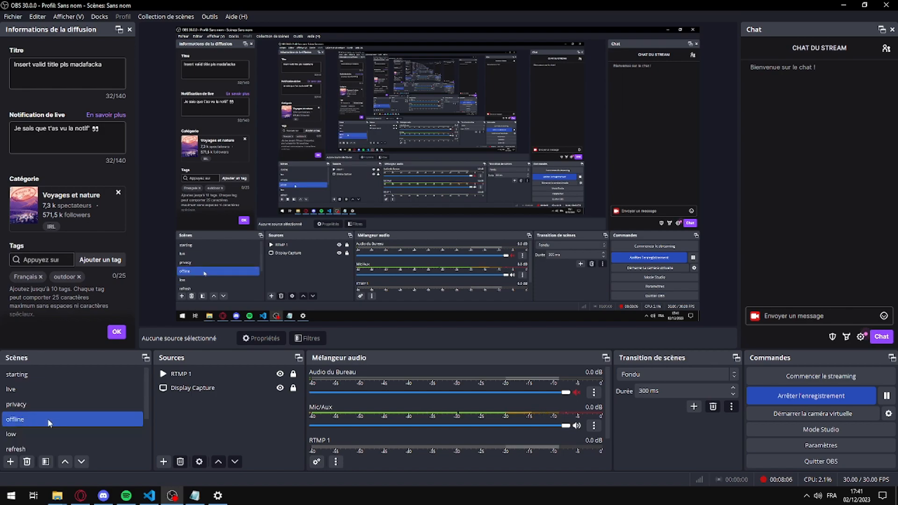
{"action": "left_click", "coordinate": [32, 390]}
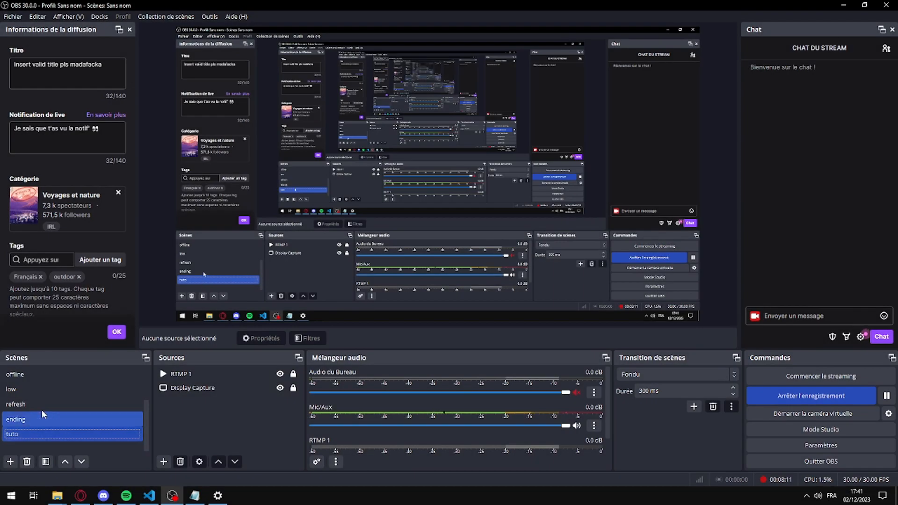
{"action": "scroll", "coordinate": [42, 409], "scroll_direction": "down", "scroll_amount": 1}
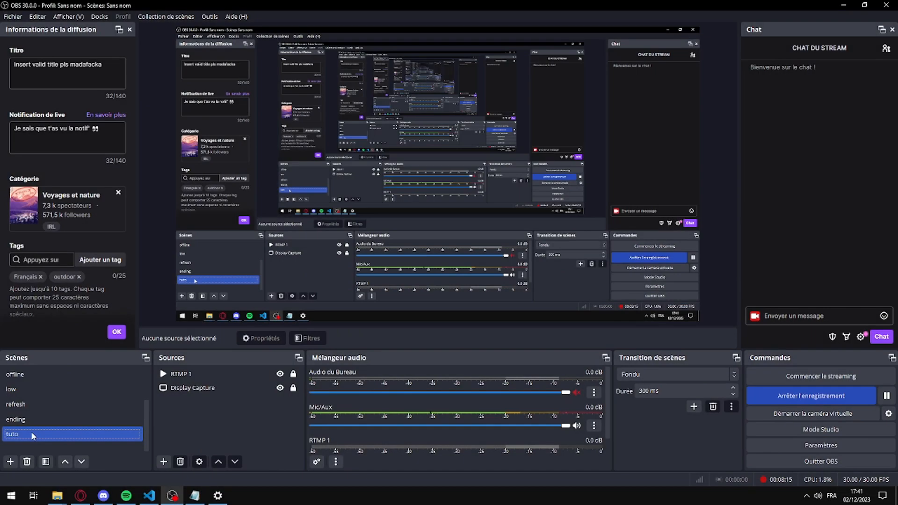
- Open the properties of the RTMP 1 source in the tuto scene and reposition the dialog to examine its settings
{"action": "left_click", "coordinate": [202, 373]}
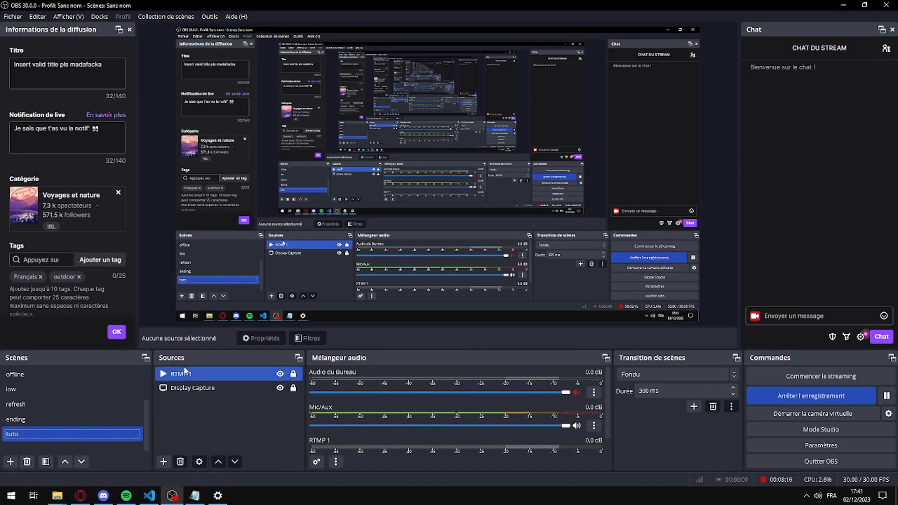
{"action": "right_click", "coordinate": [202, 371]}
{"action": "left_click", "coordinate": [231, 379]}
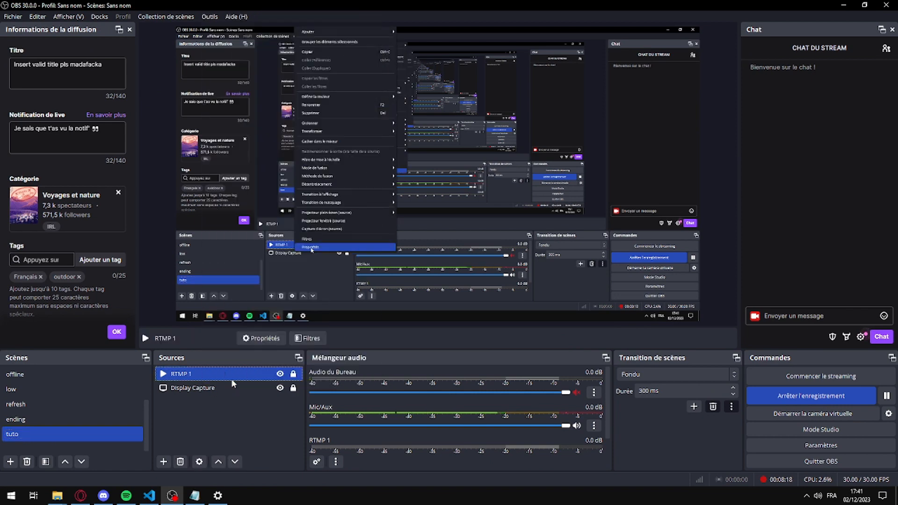
{"action": "left_click_drag", "start_coordinate": [404, 106], "coordinate": [354, 57]}
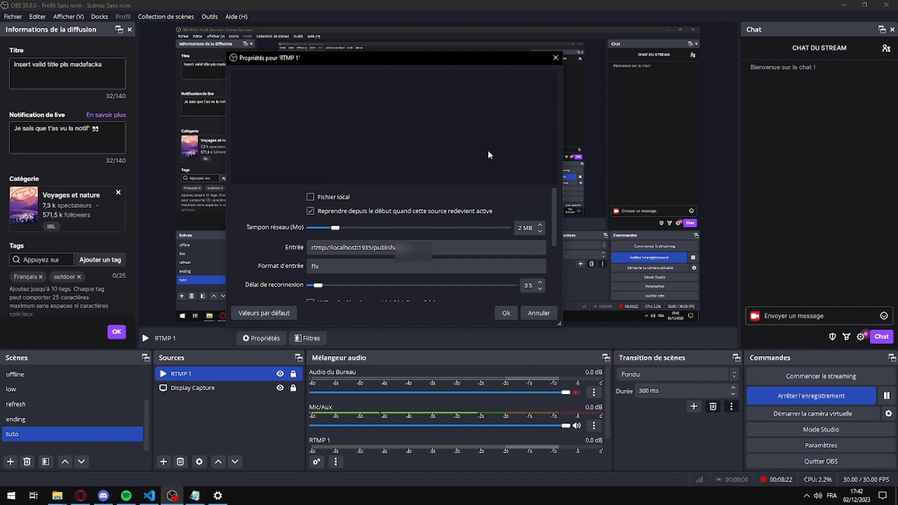
{"action": "left_click", "coordinate": [167, 460]}
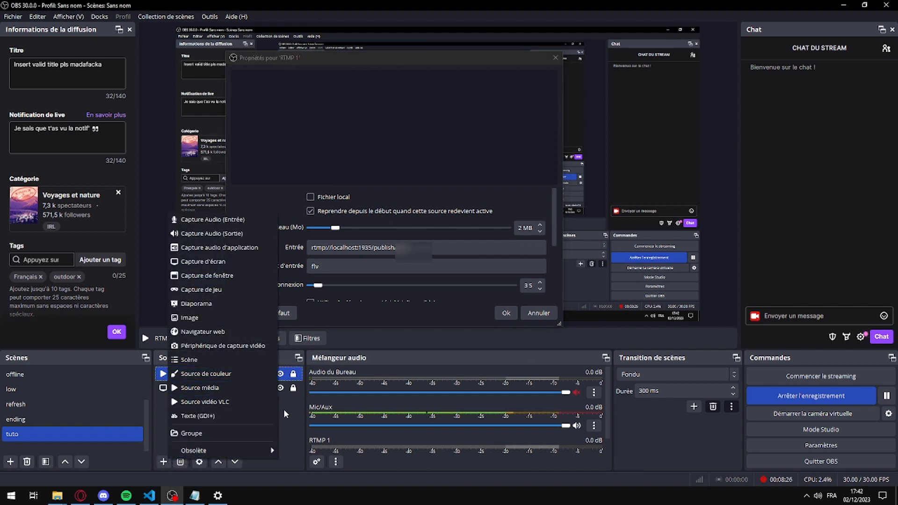
{"action": "left_click", "coordinate": [220, 388]}
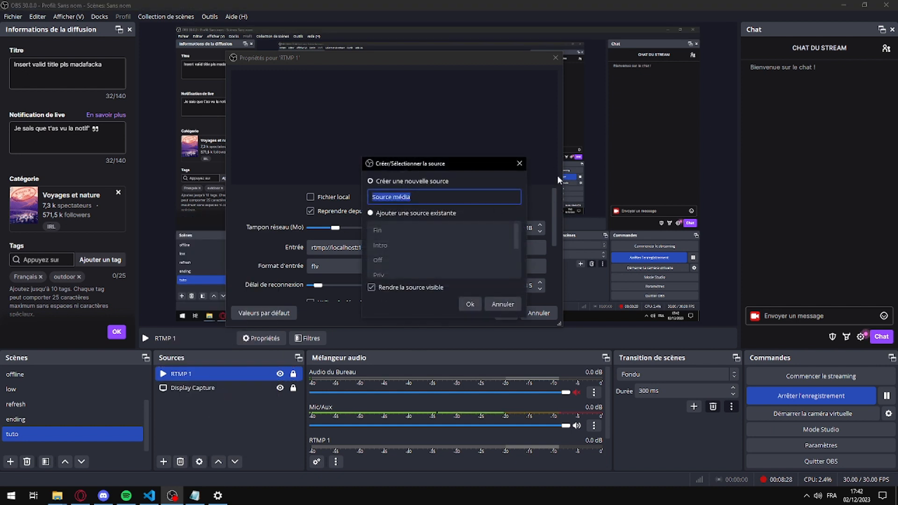
{"action": "left_click", "coordinate": [512, 304]}
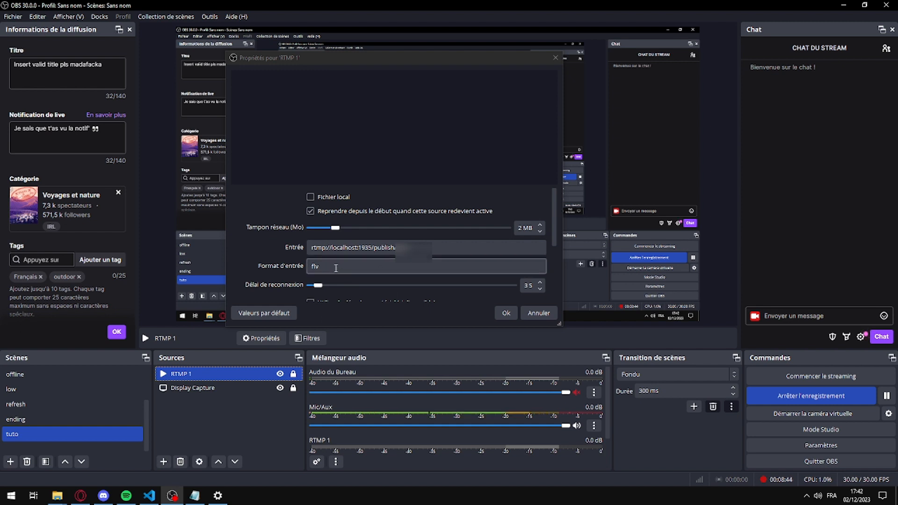
- Examine the RTMP 1 source settings, from the input URL and flv format to the reconnect delay, playback and FFmpeg options
{"action": "scroll", "coordinate": [258, 268], "scroll_direction": "down", "scroll_amount": 2}
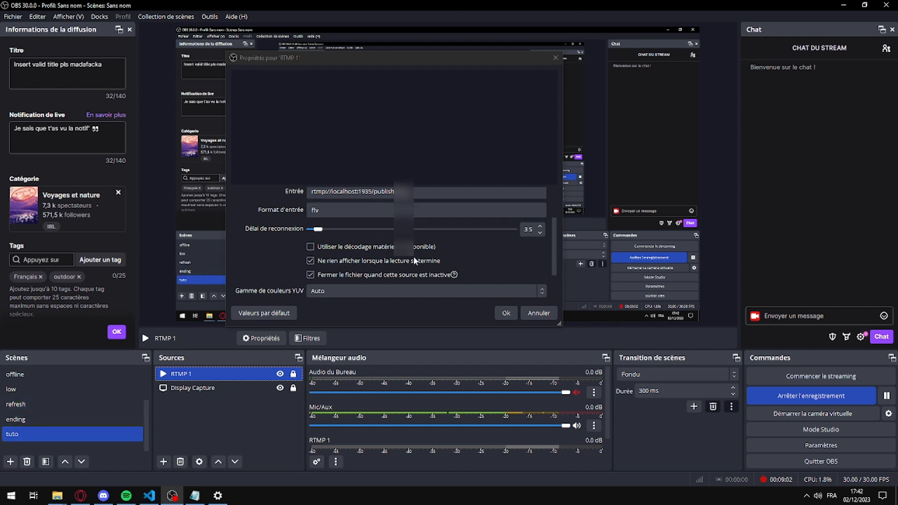
{"action": "scroll", "coordinate": [411, 256], "scroll_direction": "up", "scroll_amount": 2}
{"action": "scroll", "coordinate": [411, 256], "scroll_direction": "down", "scroll_amount": 2}
{"action": "scroll", "coordinate": [55, 413], "scroll_direction": "up", "scroll_amount": 1}
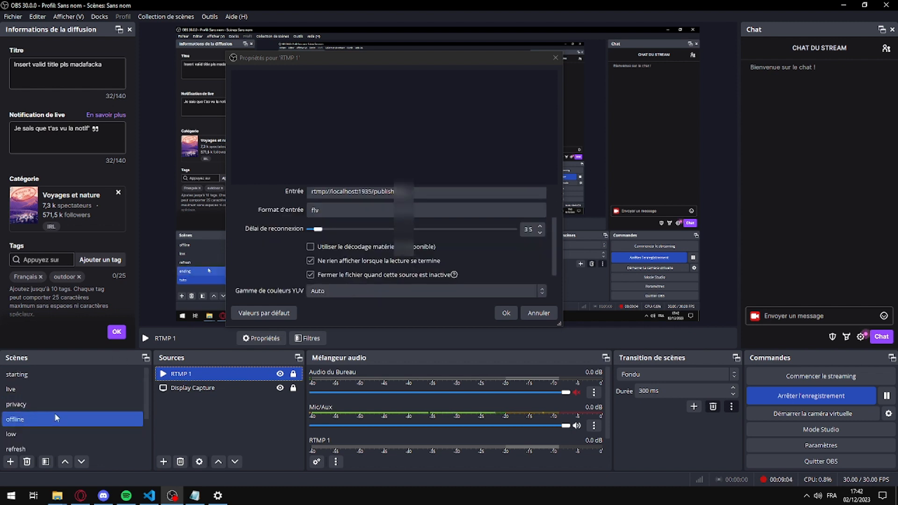
{"action": "scroll", "coordinate": [56, 414], "scroll_direction": "down", "scroll_amount": 1}
{"action": "scroll", "coordinate": [422, 229], "scroll_direction": "down", "scroll_amount": 2}
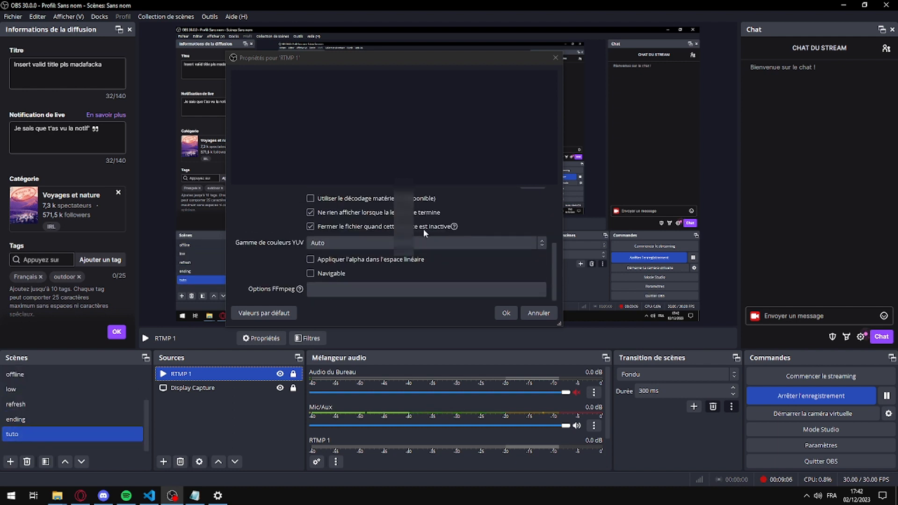
{"action": "scroll", "coordinate": [408, 263], "scroll_direction": "up", "scroll_amount": 3}
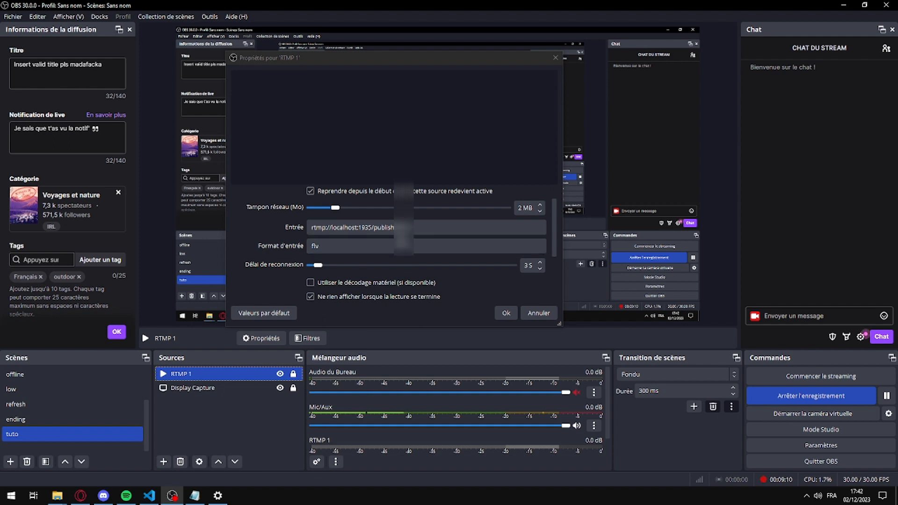
{"action": "left_click", "coordinate": [413, 227]}
{"action": "triple_click", "coordinate": [413, 227]}
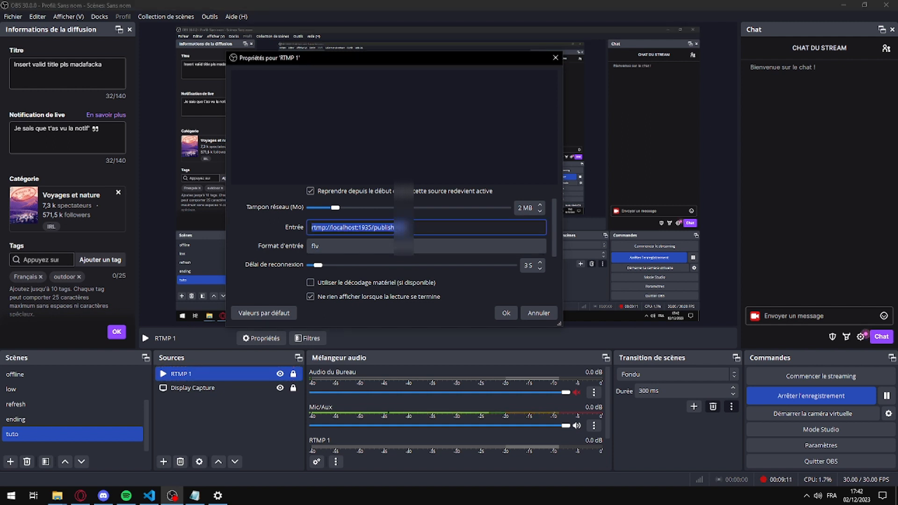
{"action": "left_click", "coordinate": [413, 227]}
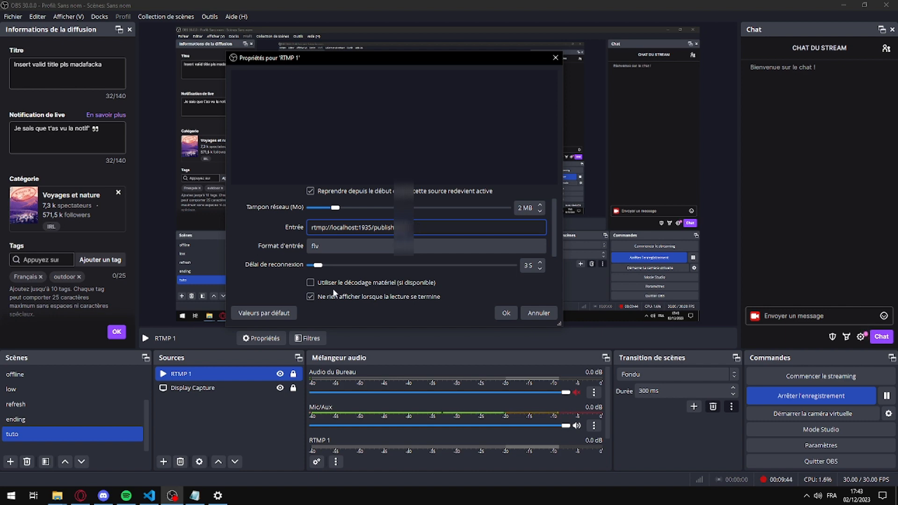
- Switch to Visual Studio Code and check the key line of the NodeMediaServer stream server in config.json
{"action": "left_click", "coordinate": [149, 495]}
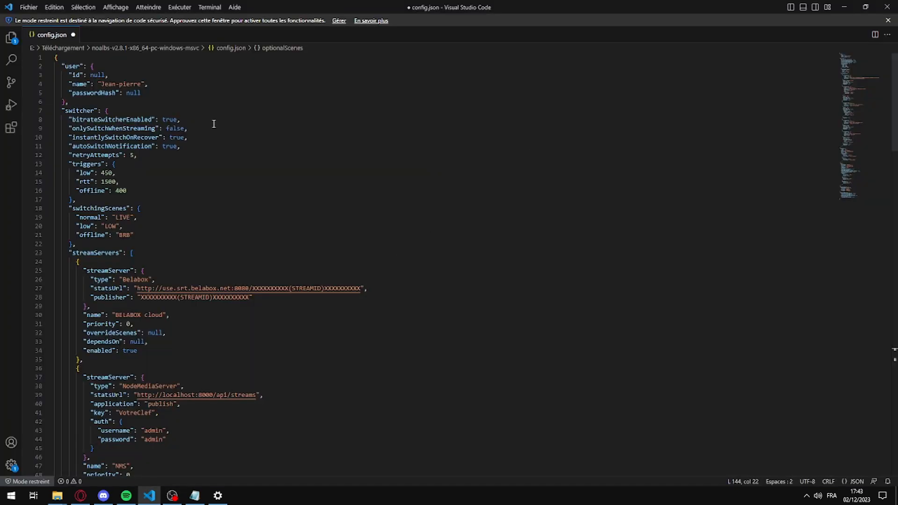
{"action": "scroll", "coordinate": [187, 219], "scroll_direction": "down", "scroll_amount": 2}
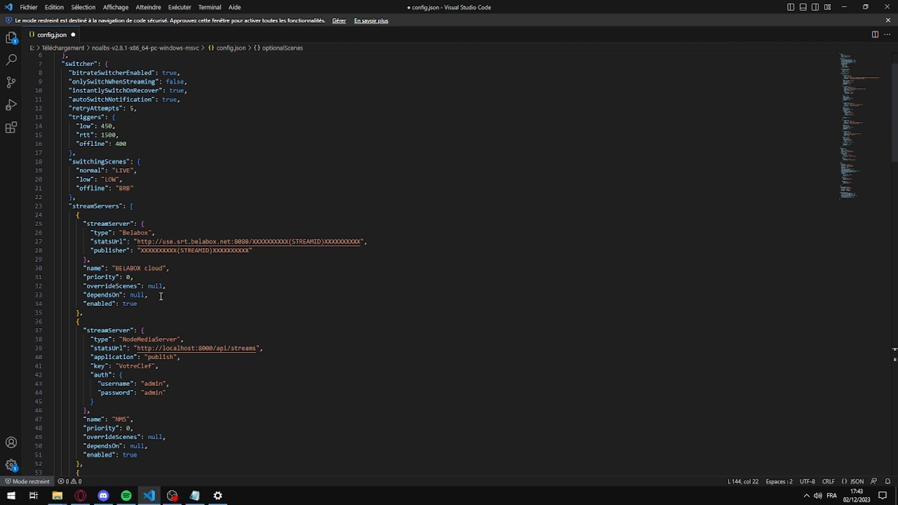
{"action": "double_click", "coordinate": [130, 368]}
{"action": "left_click", "coordinate": [159, 366]}
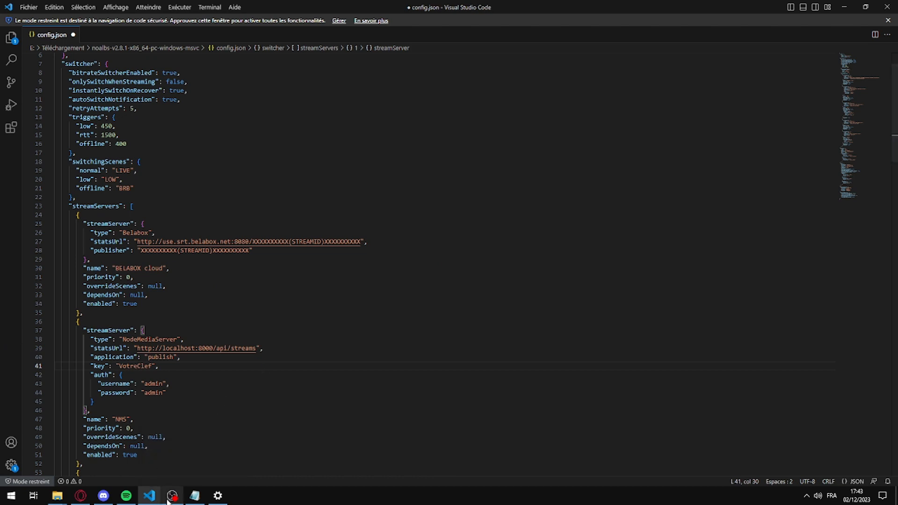
- Return to OBS, review the RTMP 1 source's remaining settings and accept its properties
{"action": "mouse_move", "coordinate": [171, 500]}
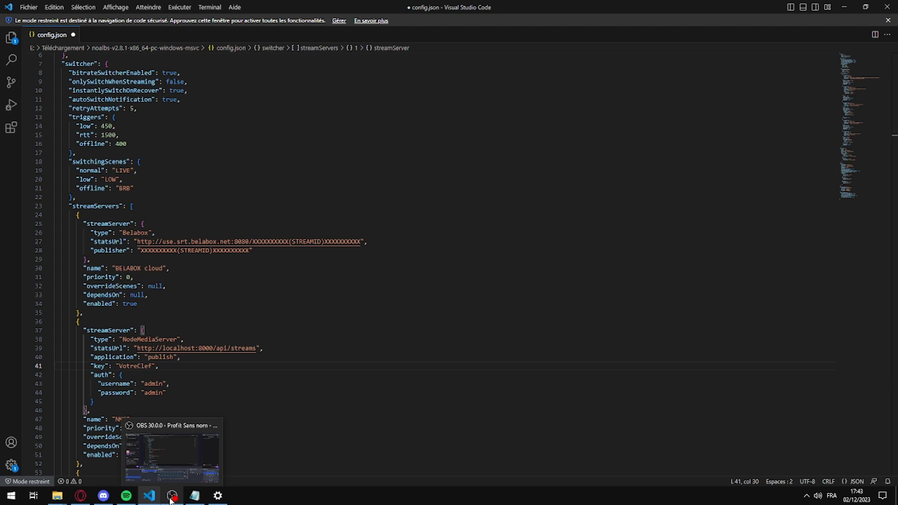
{"action": "left_click", "coordinate": [171, 500]}
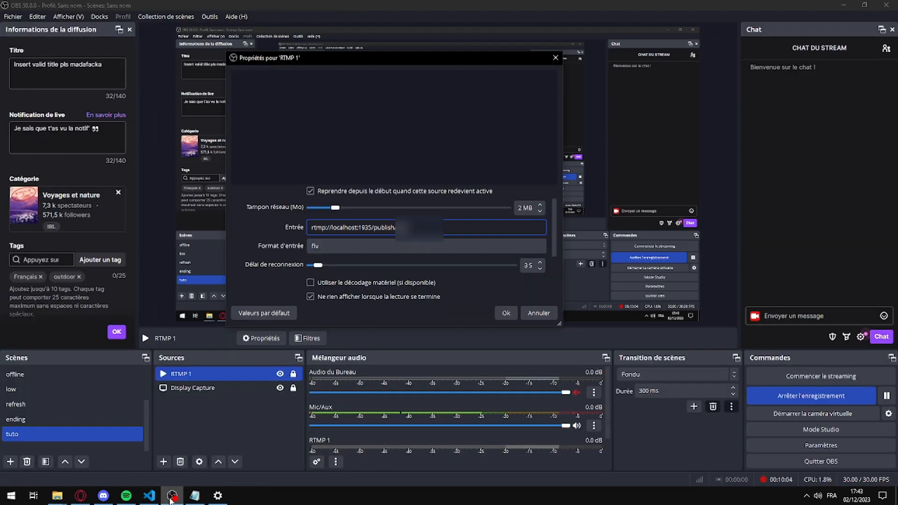
{"action": "scroll", "coordinate": [458, 291], "scroll_direction": "down", "scroll_amount": 2}
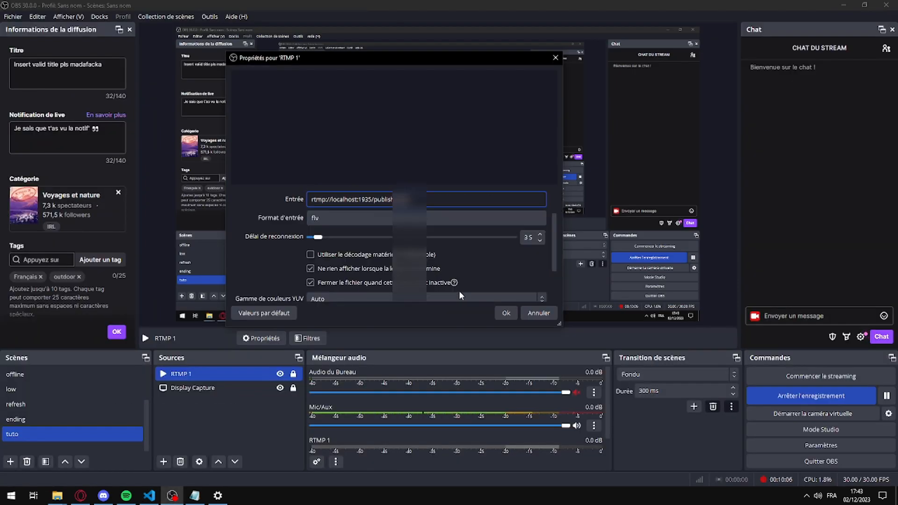
{"action": "left_click", "coordinate": [505, 313]}
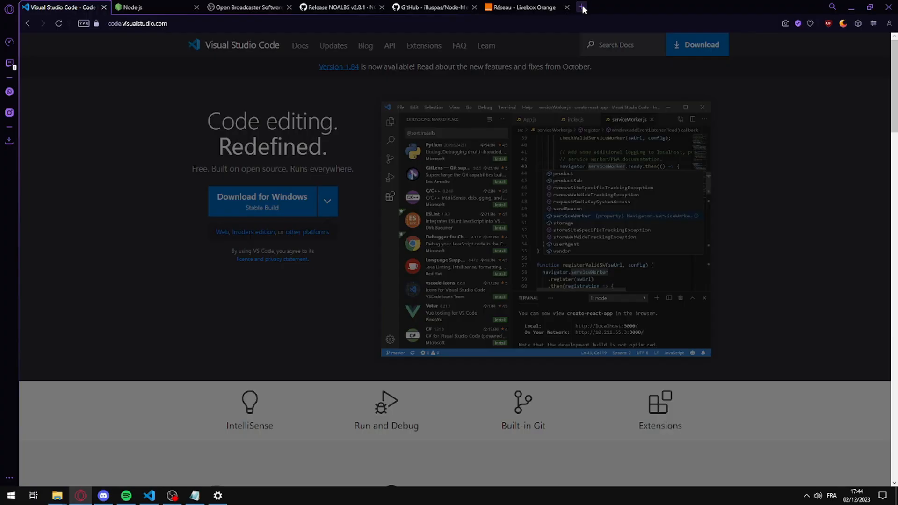
- Search the web for "mon ip fr" in a new browser tab
{"action": "key", "text": "ctrl+t"}
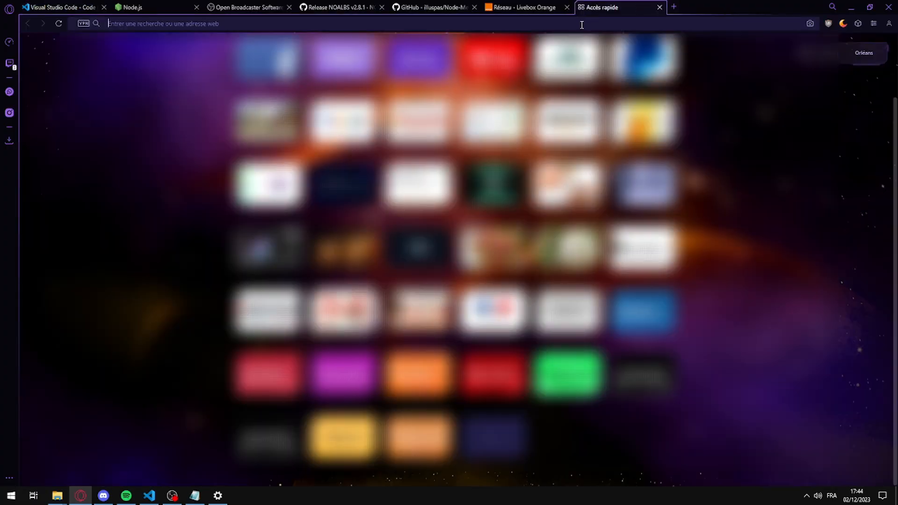
{"action": "type", "text": "mon ip fr"}
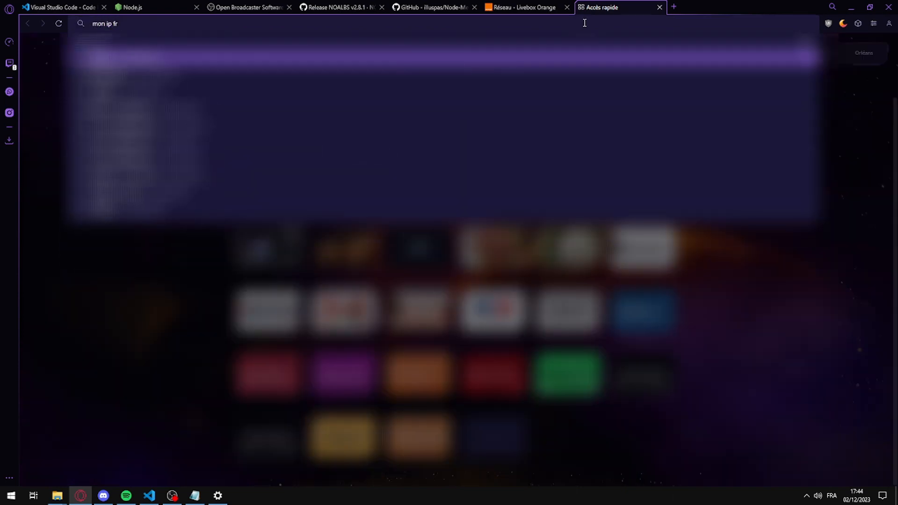
{"action": "key", "text": "Return"}
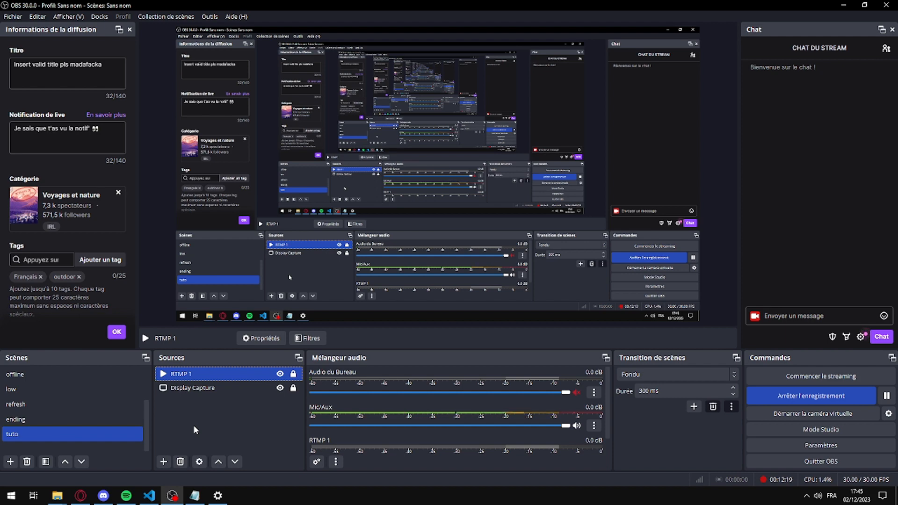
- Switch to File Explorer, bring up the Stream folder and select the node-media-server shortcut
{"action": "left_click", "coordinate": [57, 495]}
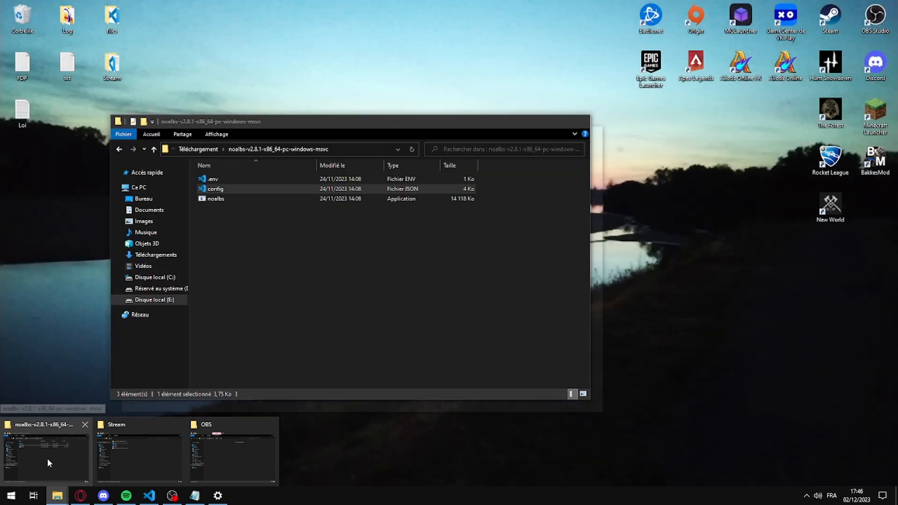
{"action": "mouse_move", "coordinate": [178, 456]}
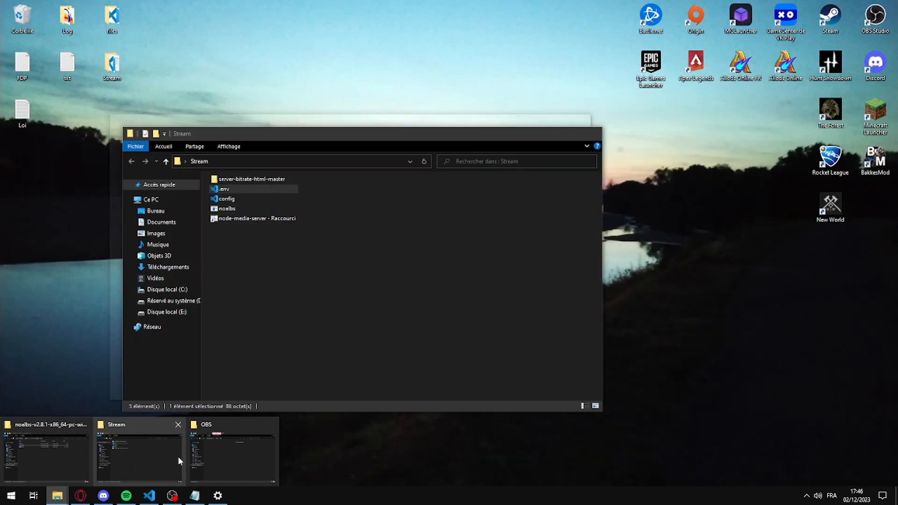
{"action": "left_click", "coordinate": [146, 448]}
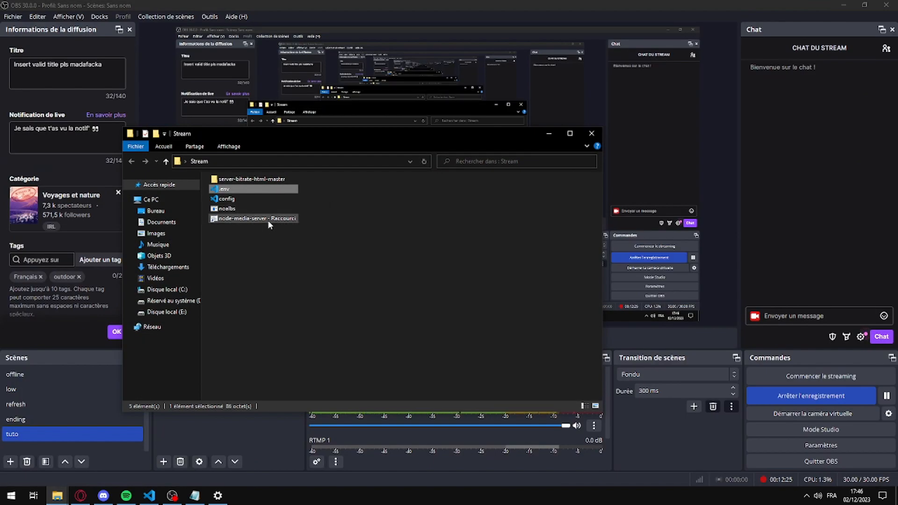
{"action": "left_click", "coordinate": [242, 218]}
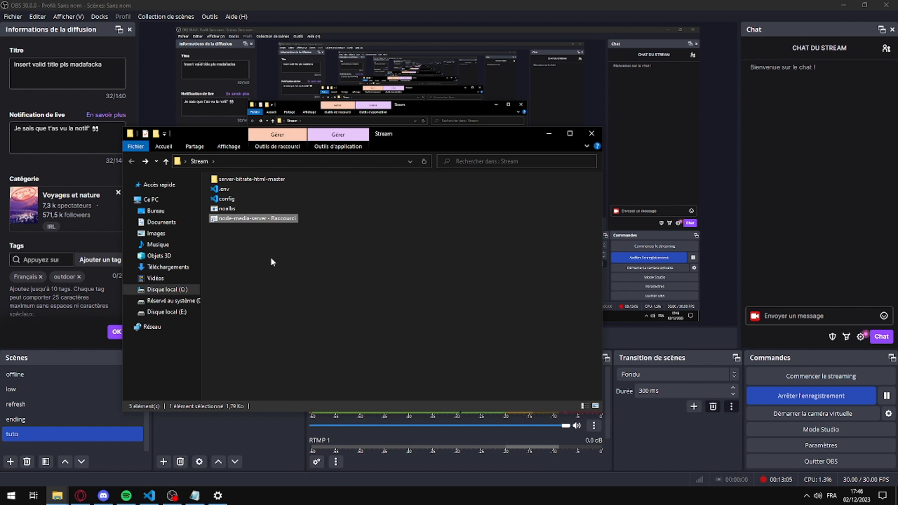
- Minimise the application windows behind the Stream folder and reposition the folder window on the desktop
{"action": "left_click", "coordinate": [837, 1]}
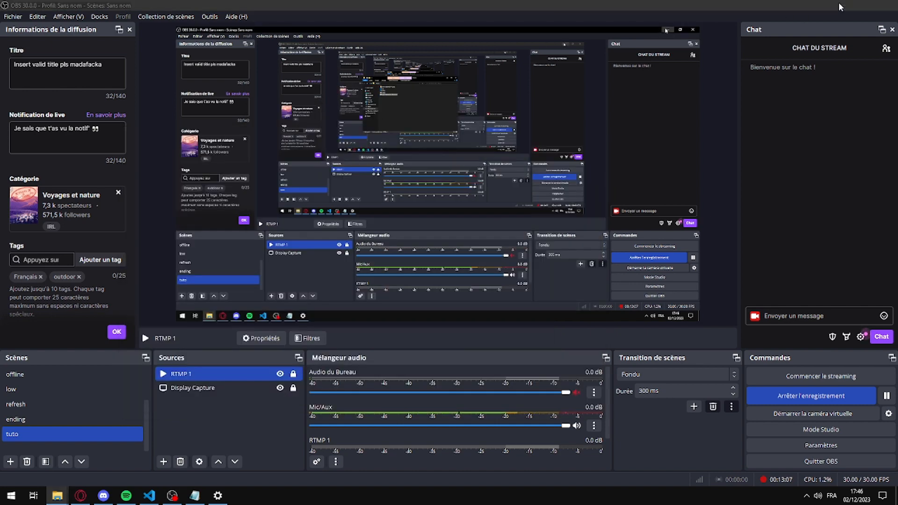
{"action": "left_click", "coordinate": [838, 2]}
{"action": "left_click", "coordinate": [840, 6]}
{"action": "left_click", "coordinate": [840, 13]}
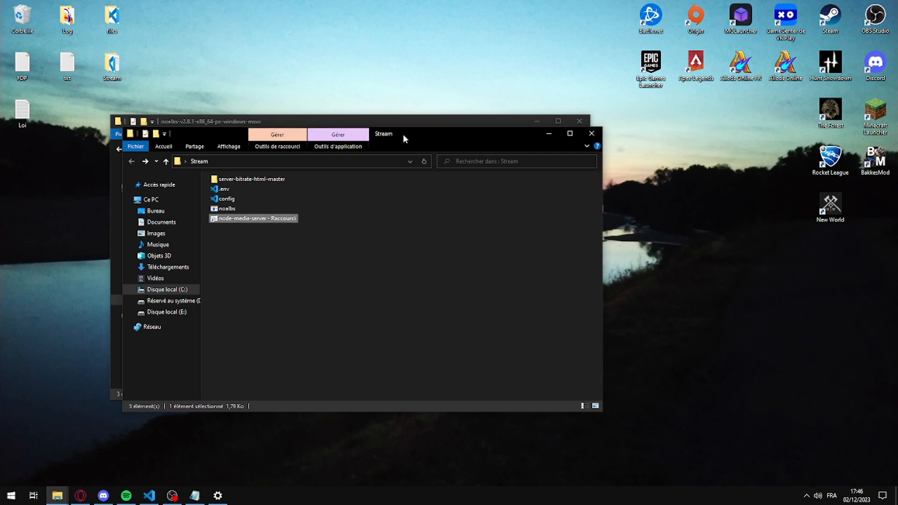
{"action": "left_click_drag", "start_coordinate": [403, 133], "coordinate": [372, 95]}
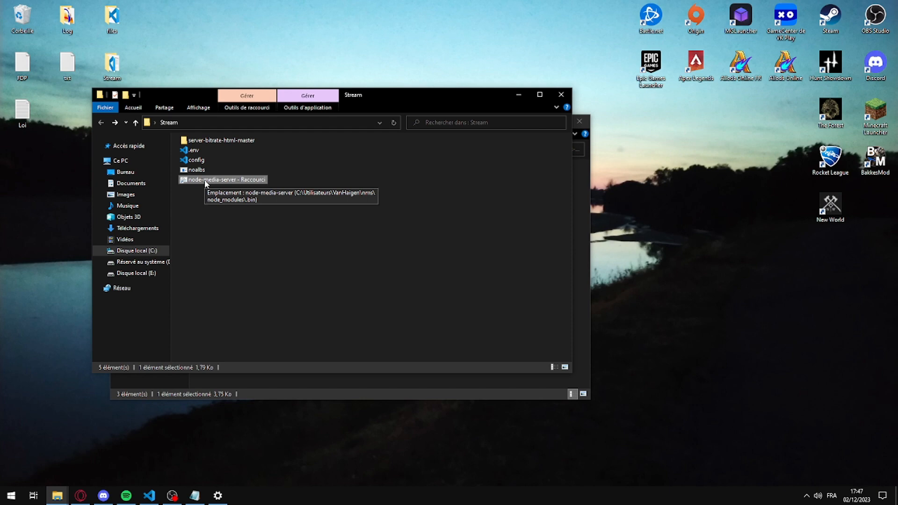
- Open the file location of the node-media-server shortcut from the Stream folder
{"action": "right_click", "coordinate": [225, 182]}
{"action": "left_click", "coordinate": [203, 222]}
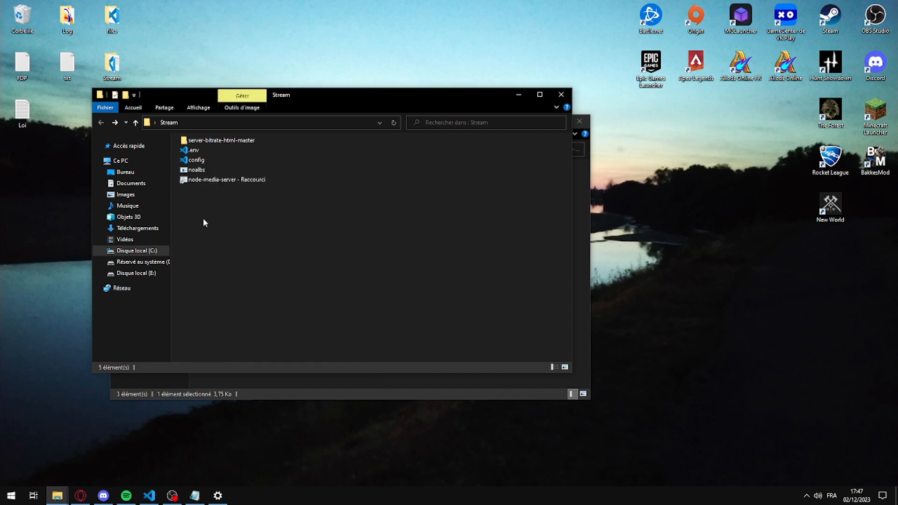
{"action": "right_click", "coordinate": [209, 180]}
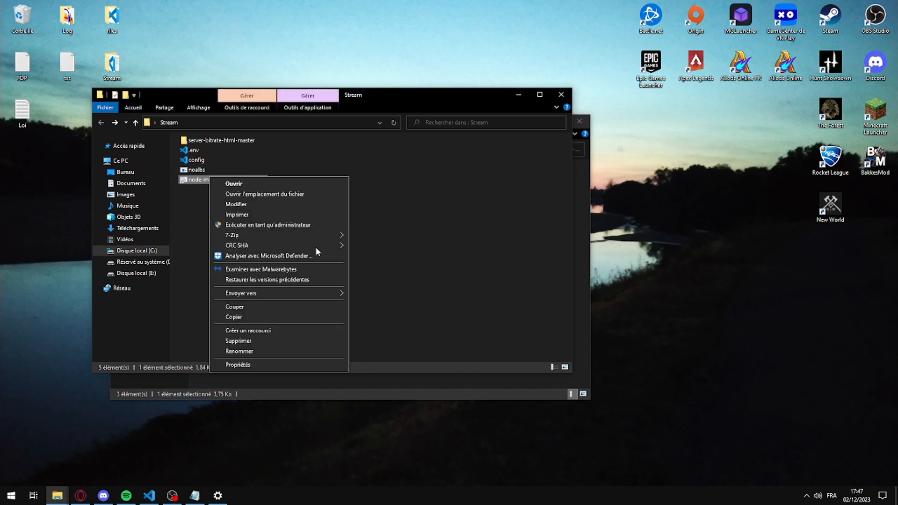
{"action": "left_click", "coordinate": [293, 195]}
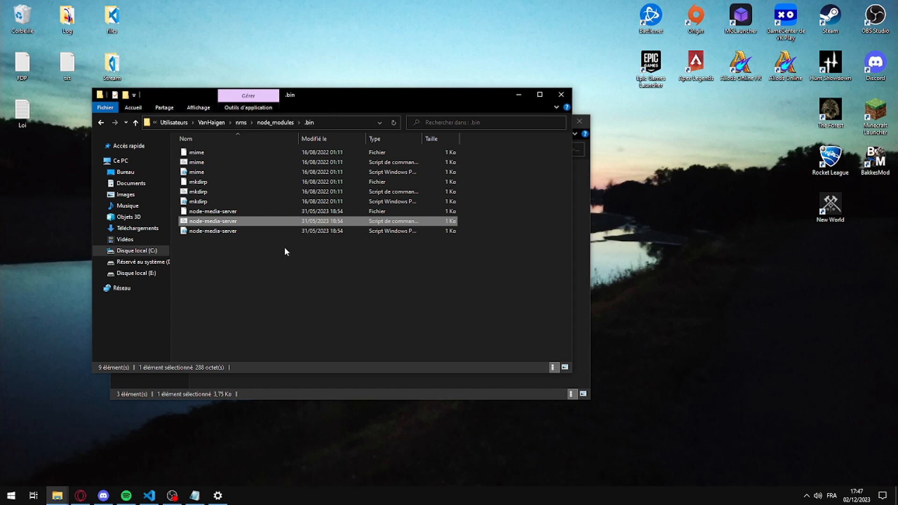
- Look at the shortcut creation option for the node-media-server command script in .bin, and close both open folder windows
{"action": "right_click", "coordinate": [228, 221]}
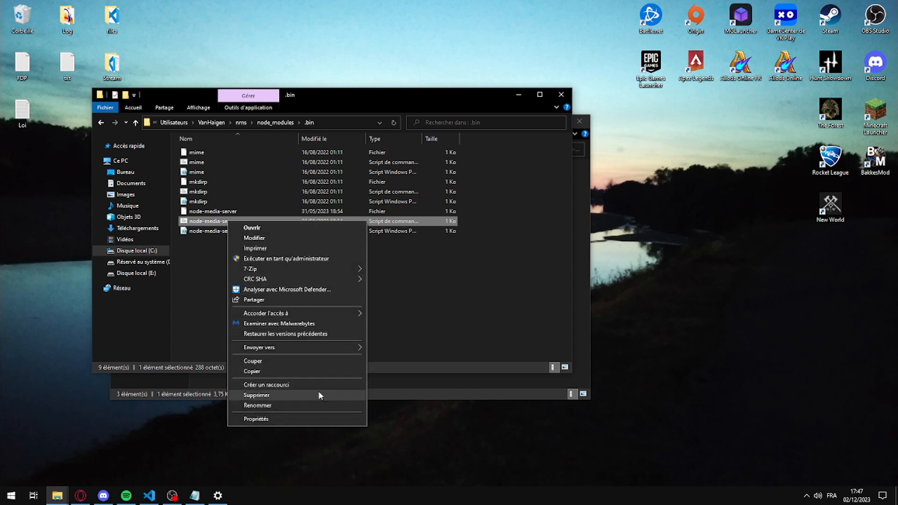
{"action": "left_click", "coordinate": [470, 182]}
{"action": "left_click", "coordinate": [455, 347]}
{"action": "left_click_drag", "start_coordinate": [441, 97], "coordinate": [470, 118]}
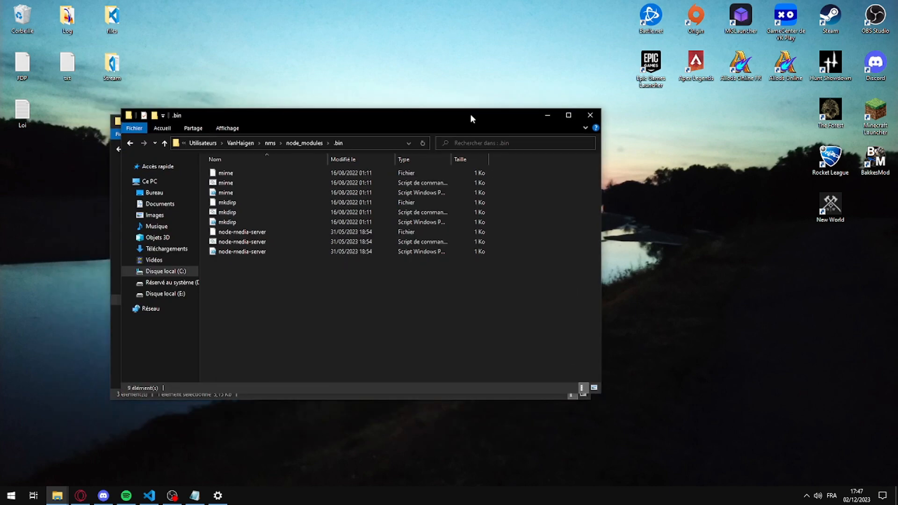
{"action": "left_click", "coordinate": [588, 116]}
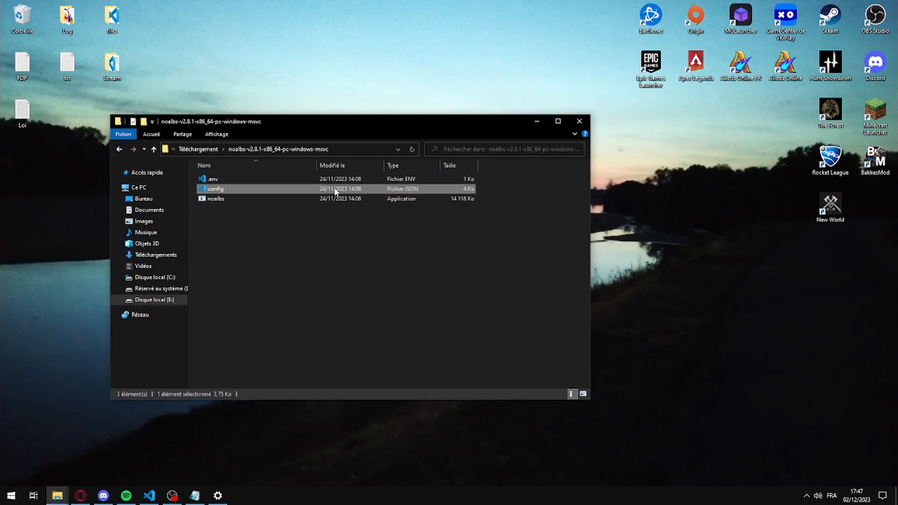
{"action": "left_click", "coordinate": [579, 121]}
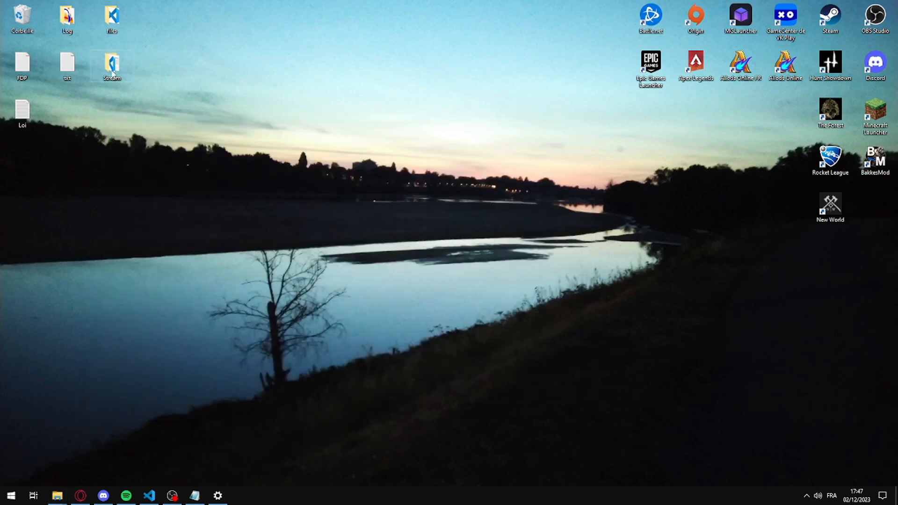
- Open the Stream folder from the desktop, launch node-media-server and move its console window clear of the folder
{"action": "double_click", "coordinate": [111, 70]}
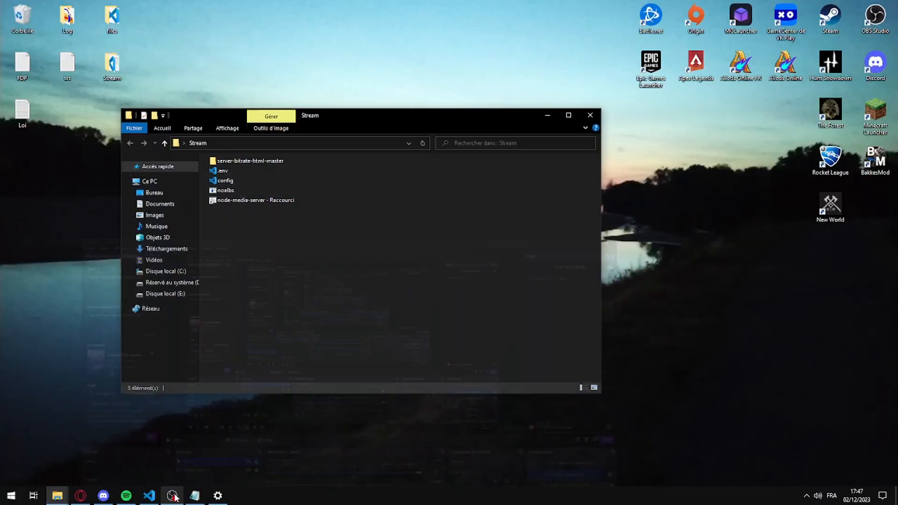
{"action": "double_click", "coordinate": [260, 199]}
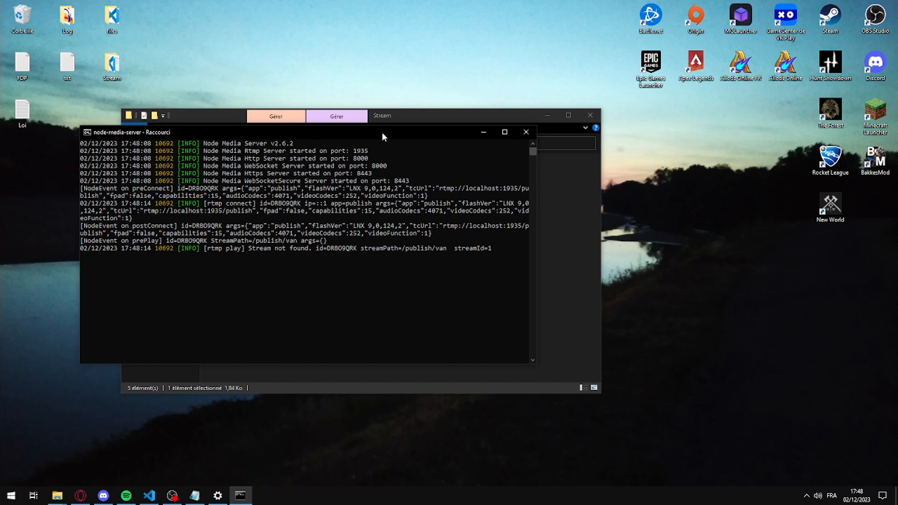
{"action": "left_click_drag", "start_coordinate": [382, 132], "coordinate": [337, 52]}
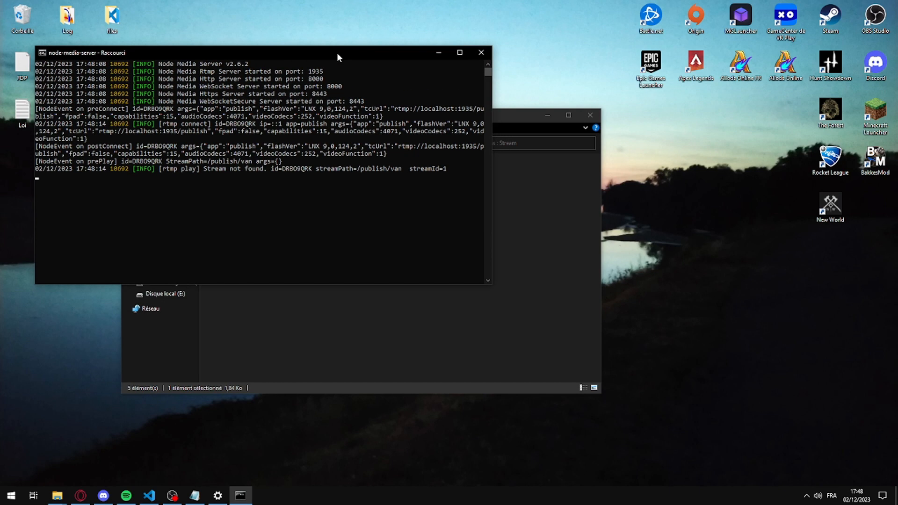
- Bring the Stream folder to the front and launch the noalbs application
{"action": "left_click", "coordinate": [513, 117]}
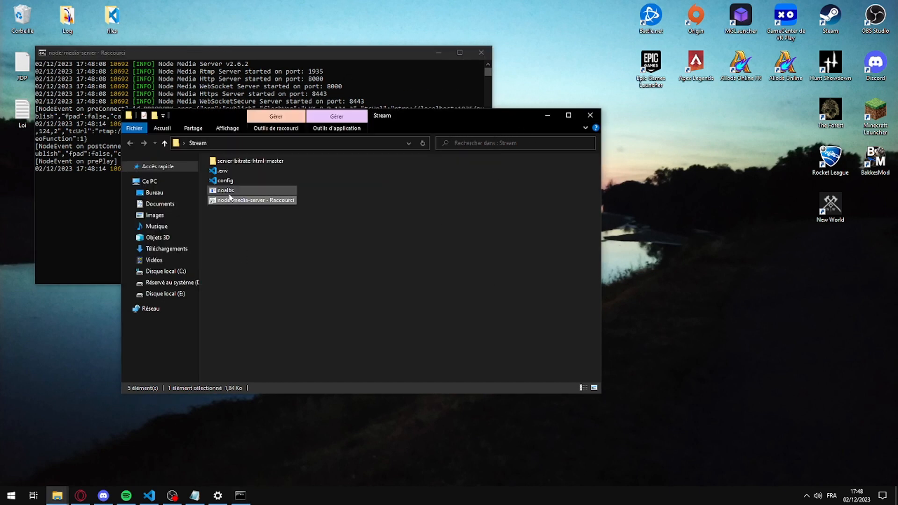
{"action": "double_click", "coordinate": [229, 193]}
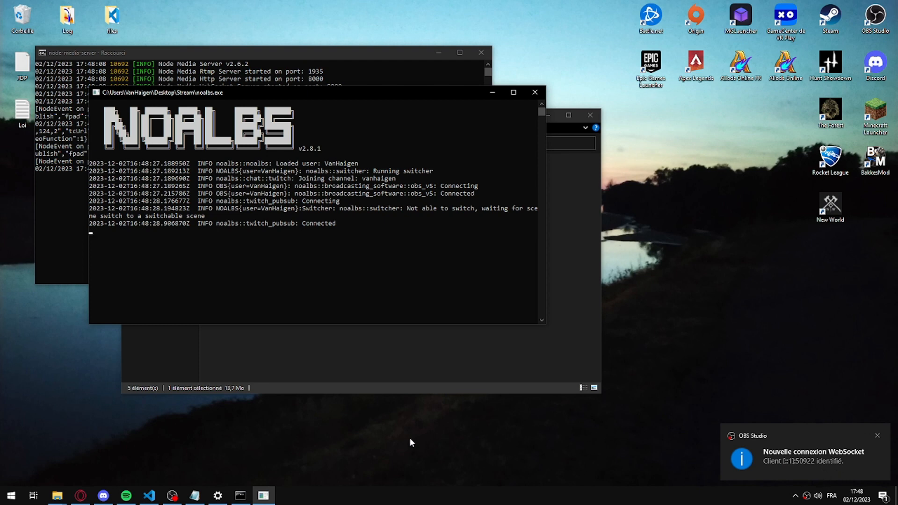
- Dismiss the WebSocket connection notification and minimize the Stream folder window behind the noalbs console
{"action": "left_click", "coordinate": [877, 436]}
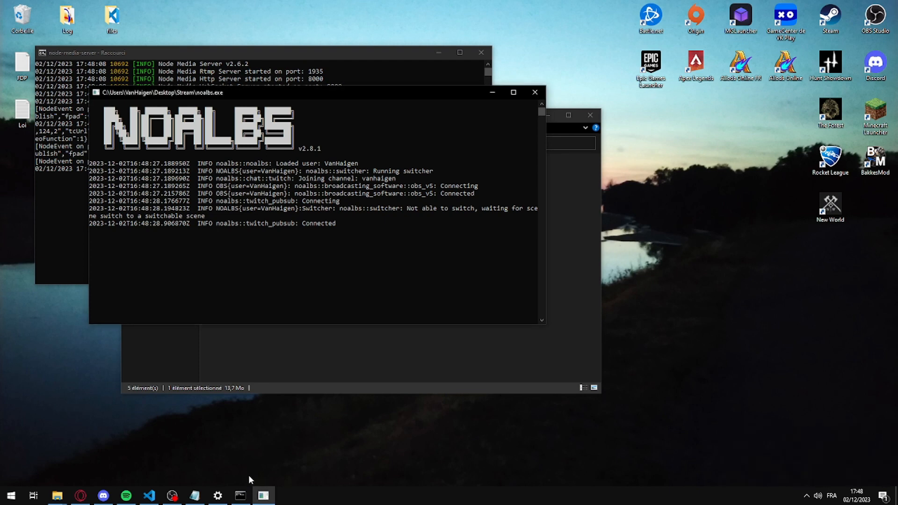
{"action": "left_click", "coordinate": [377, 360]}
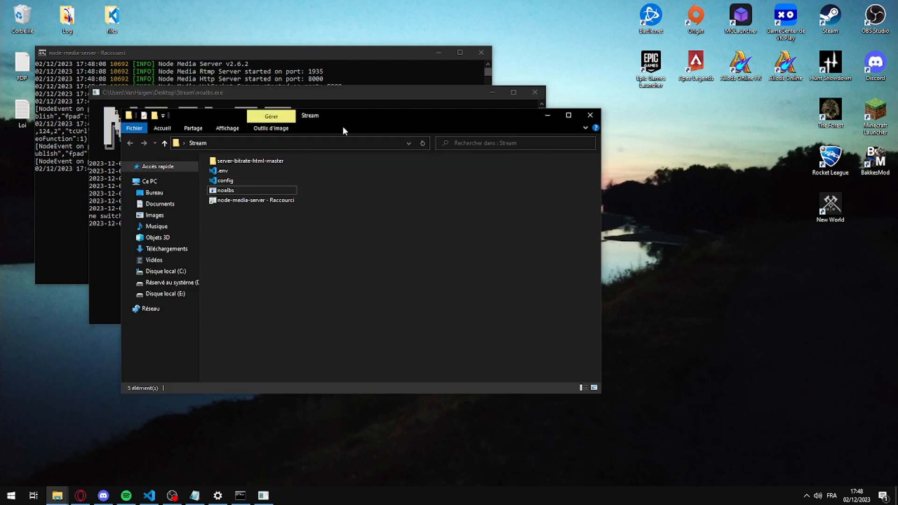
{"action": "left_click", "coordinate": [550, 116]}
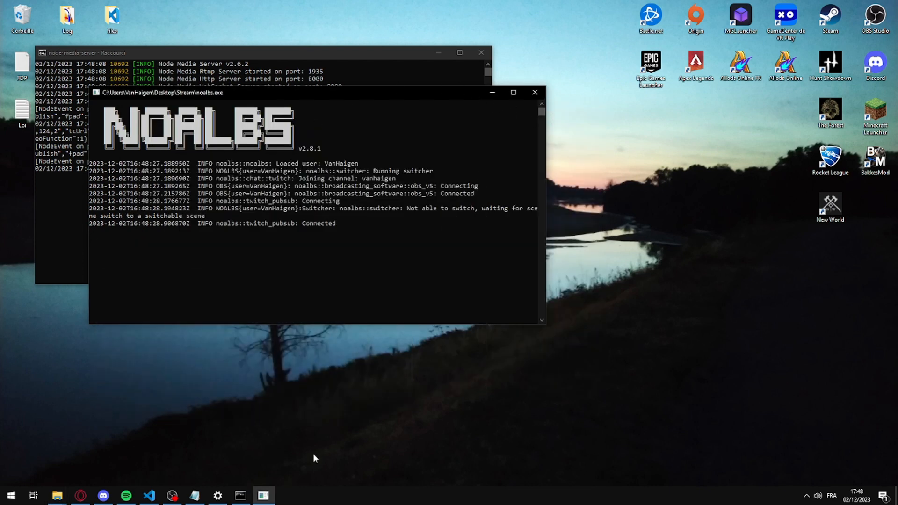
- Switch to OBS Studio, check the localhost address and stream path in the RTMP 1 source's input field, and close its properties without changes
{"action": "left_click", "coordinate": [173, 495]}
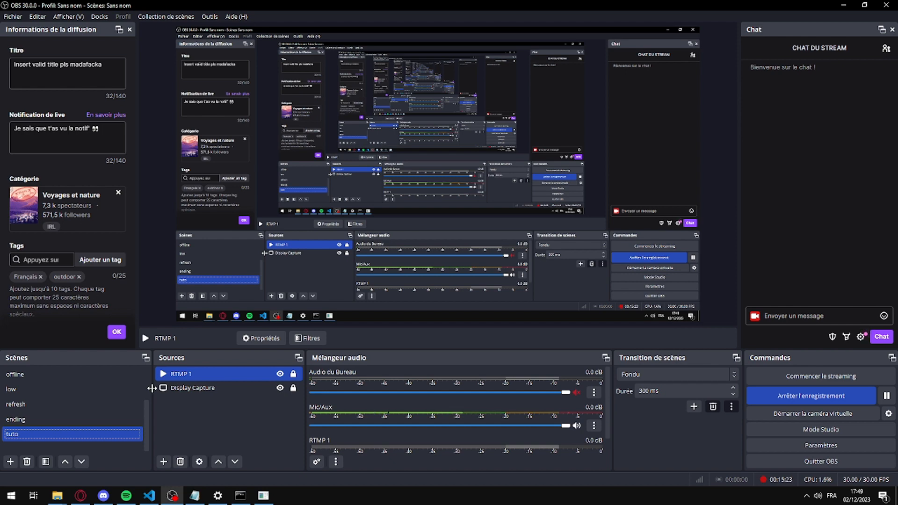
{"action": "left_click", "coordinate": [224, 368]}
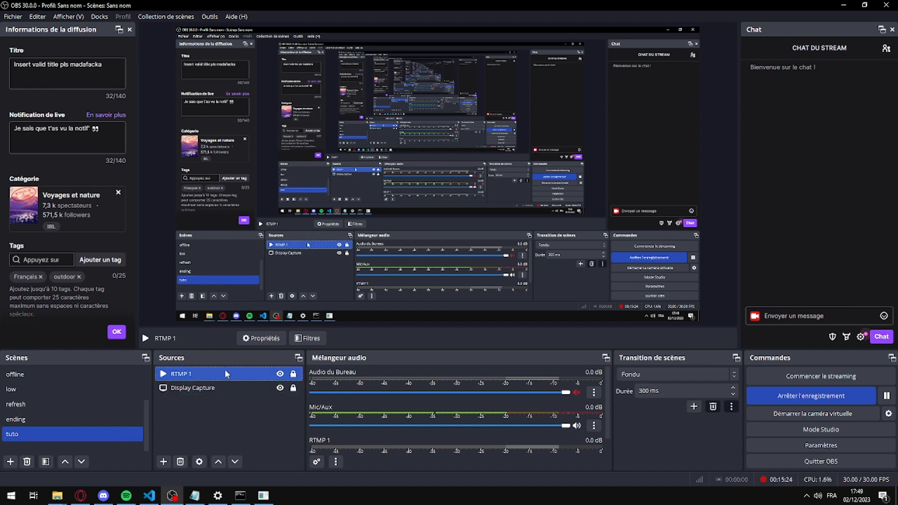
{"action": "right_click", "coordinate": [224, 369]}
{"action": "left_click", "coordinate": [241, 377]}
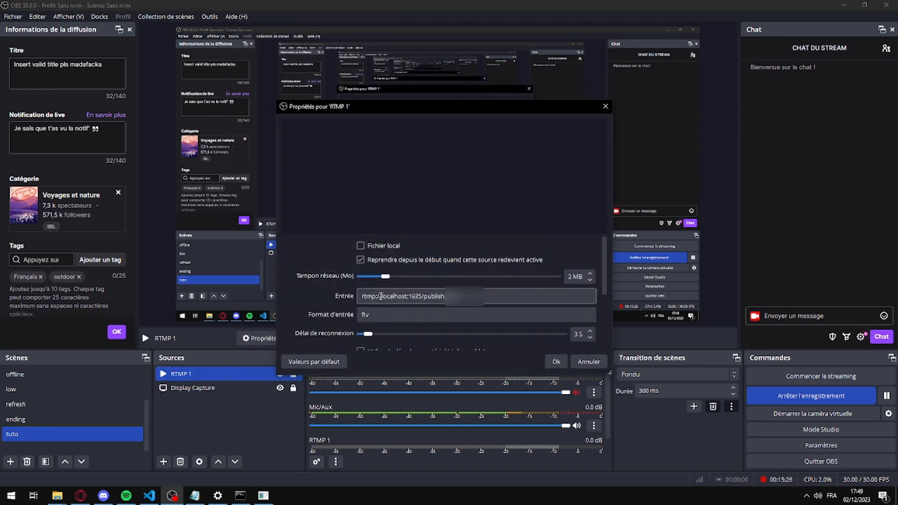
{"action": "left_click_drag", "start_coordinate": [381, 296], "coordinate": [408, 296]}
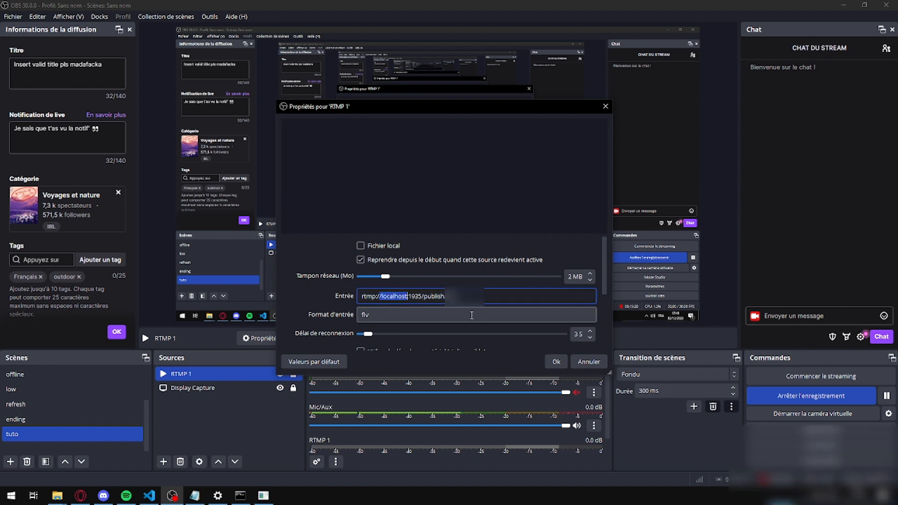
{"action": "left_click", "coordinate": [467, 297]}
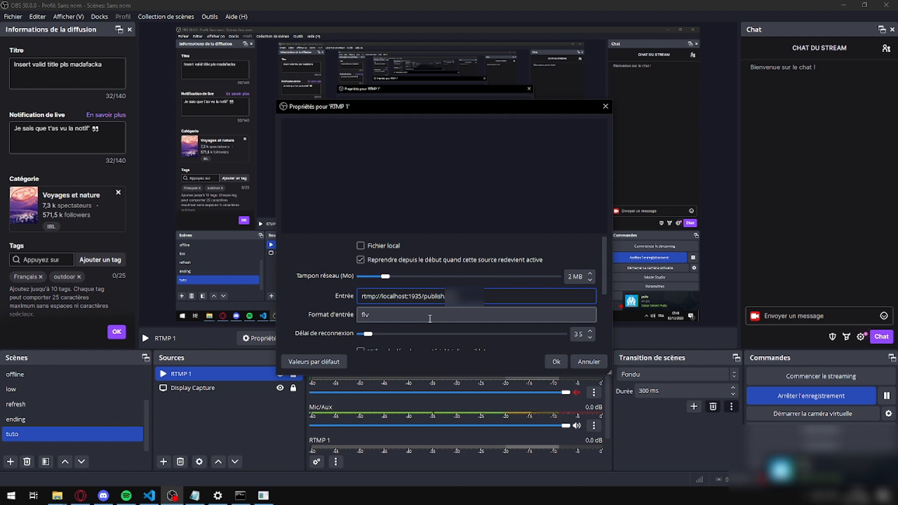
{"action": "left_click", "coordinate": [575, 361]}
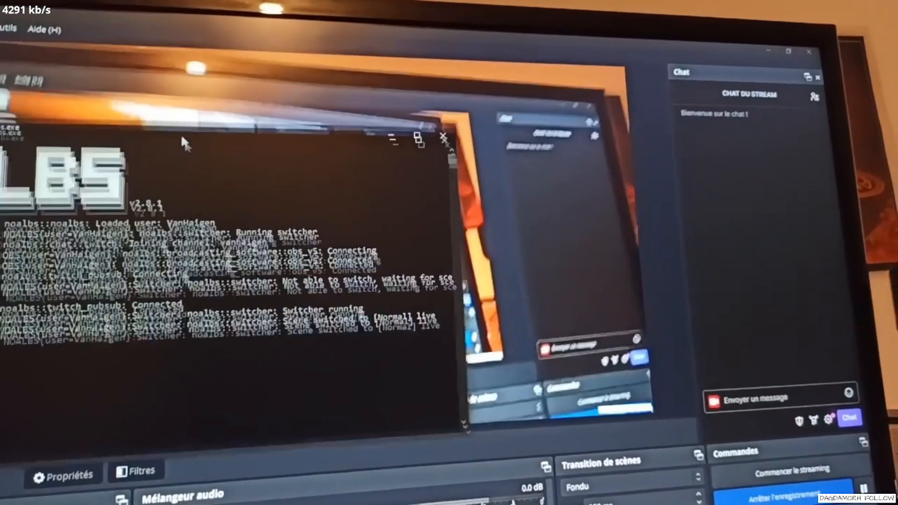
- Move the noalbs console over the OBS preview to check its scene-switching log, and reselect the tuto scene
{"action": "left_click_drag", "start_coordinate": [181, 134], "coordinate": [211, 177]}
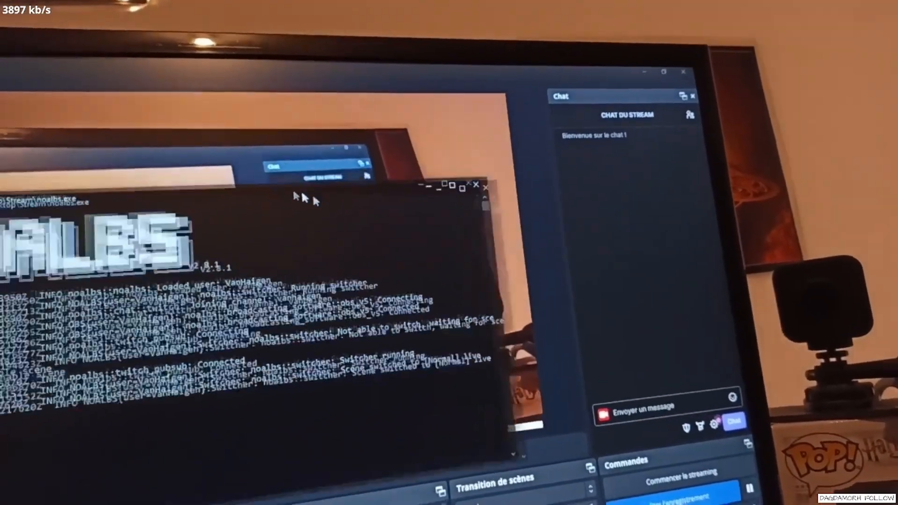
{"action": "left_click_drag", "start_coordinate": [303, 197], "coordinate": [584, 252]}
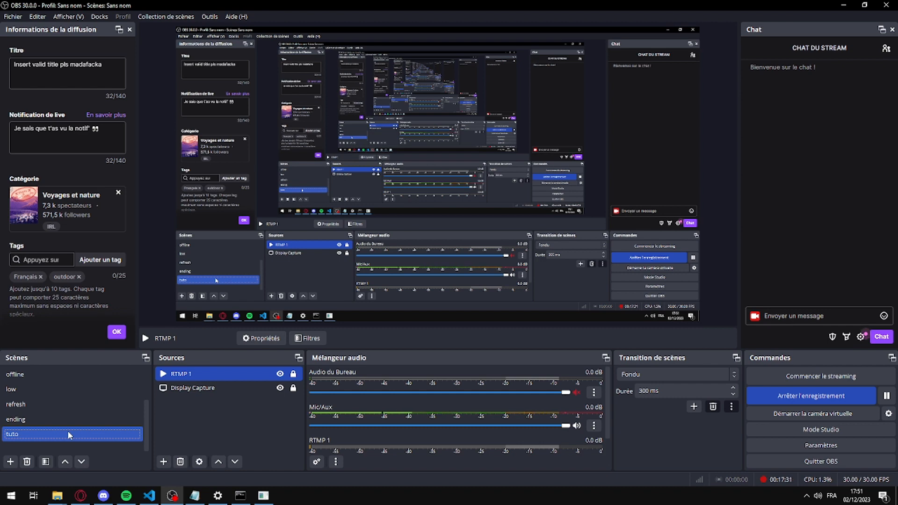
{"action": "double_click", "coordinate": [97, 431]}
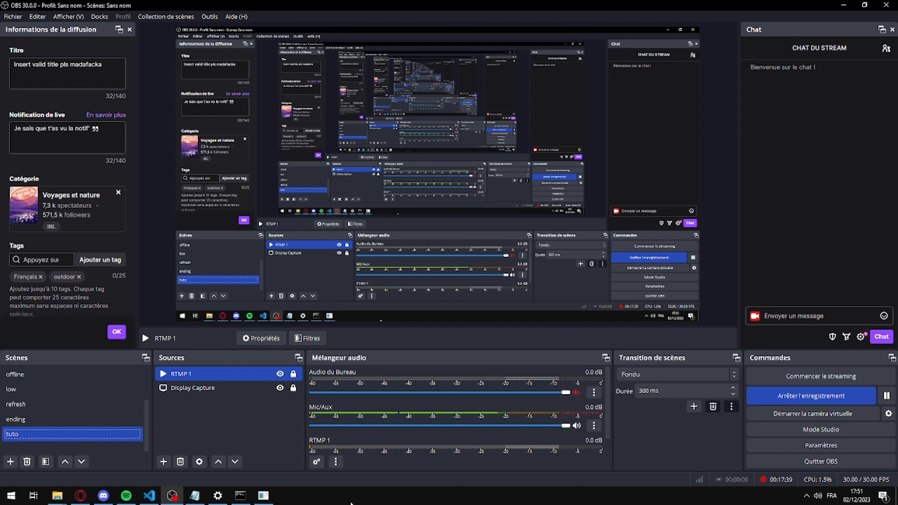
- Switch to the browser, review the NOALBS v2.8.1 release page and open the nginx-obs-automatic-low-bitrate-switching repository
{"action": "left_click", "coordinate": [80, 495]}
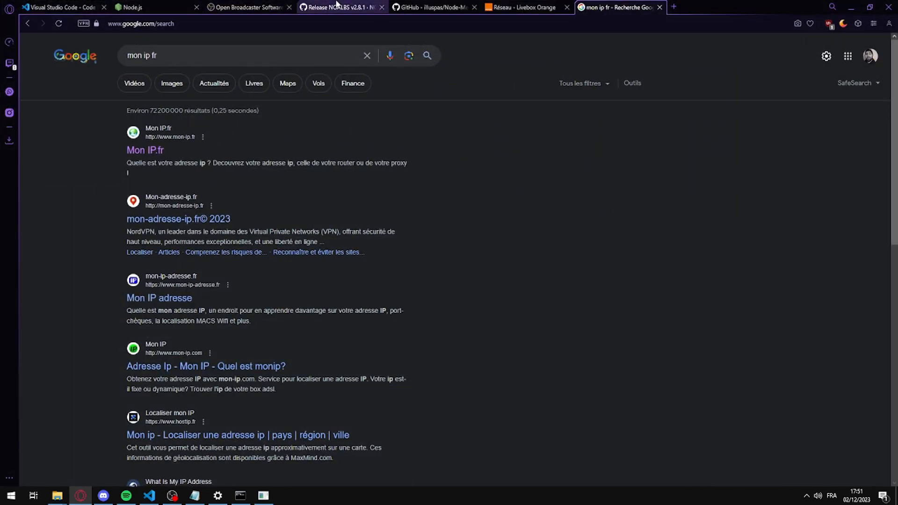
{"action": "left_click", "coordinate": [337, 6]}
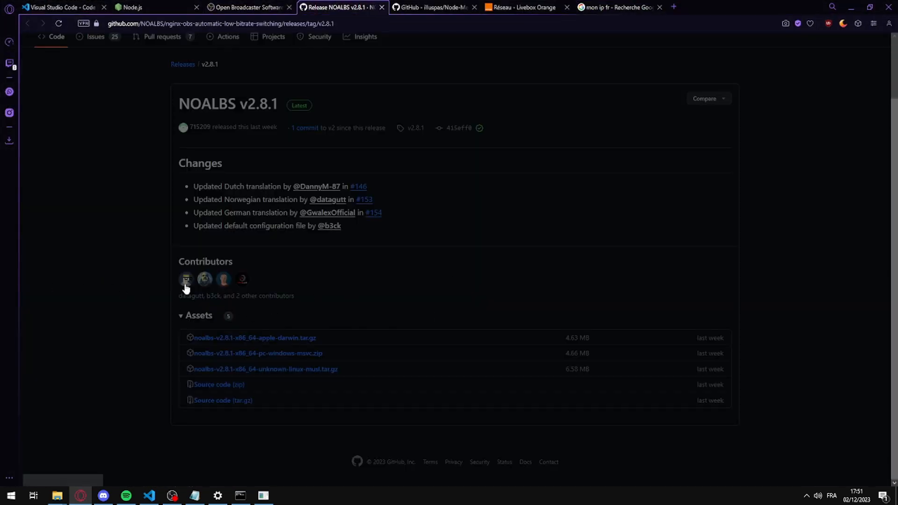
{"action": "scroll", "coordinate": [308, 388], "scroll_direction": "up", "scroll_amount": 1}
{"action": "scroll", "coordinate": [309, 383], "scroll_direction": "up", "scroll_amount": 1}
{"action": "mouse_move", "coordinate": [200, 202]}
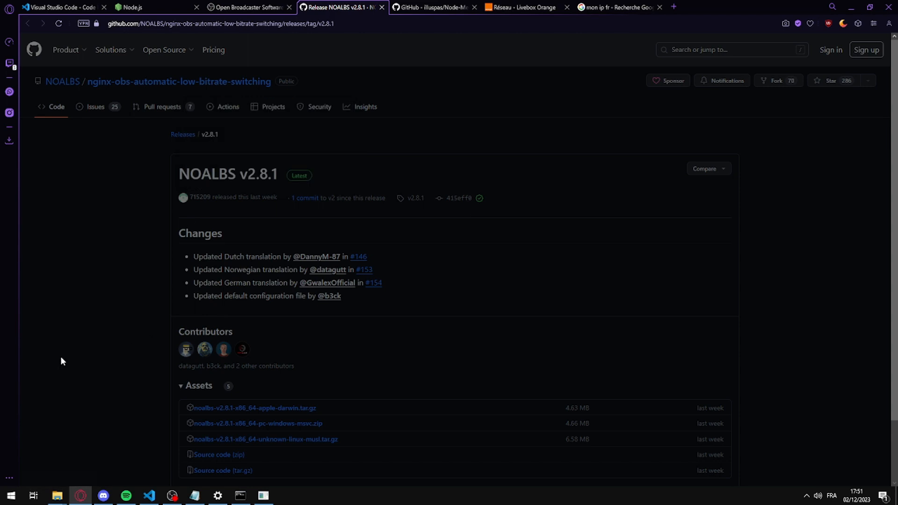
{"action": "scroll", "coordinate": [97, 340], "scroll_direction": "down", "scroll_amount": 1}
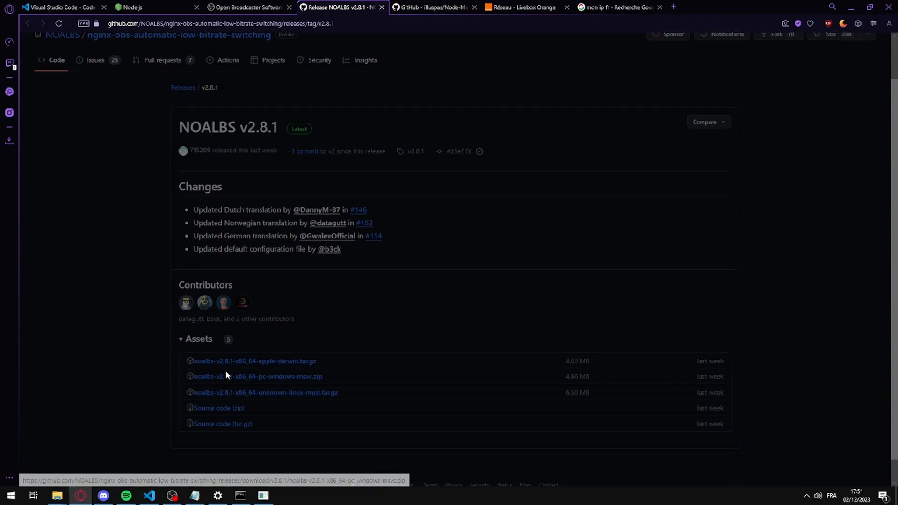
{"action": "scroll", "coordinate": [328, 318], "scroll_direction": "down", "scroll_amount": 1}
{"action": "scroll", "coordinate": [419, 278], "scroll_direction": "up", "scroll_amount": 2}
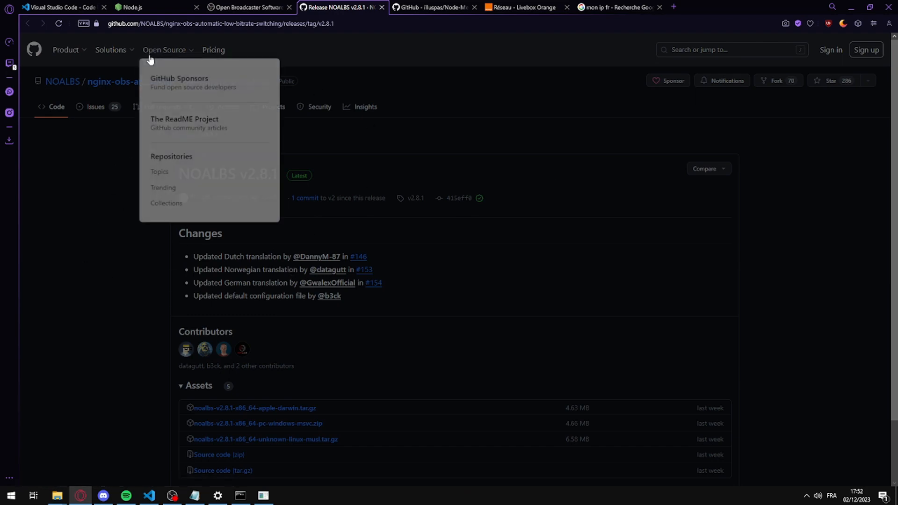
{"action": "left_click", "coordinate": [125, 82]}
- Look through the repository's file list and README for the Discord contact link and the similar paid services
{"action": "scroll", "coordinate": [51, 342], "scroll_direction": "down", "scroll_amount": 7}
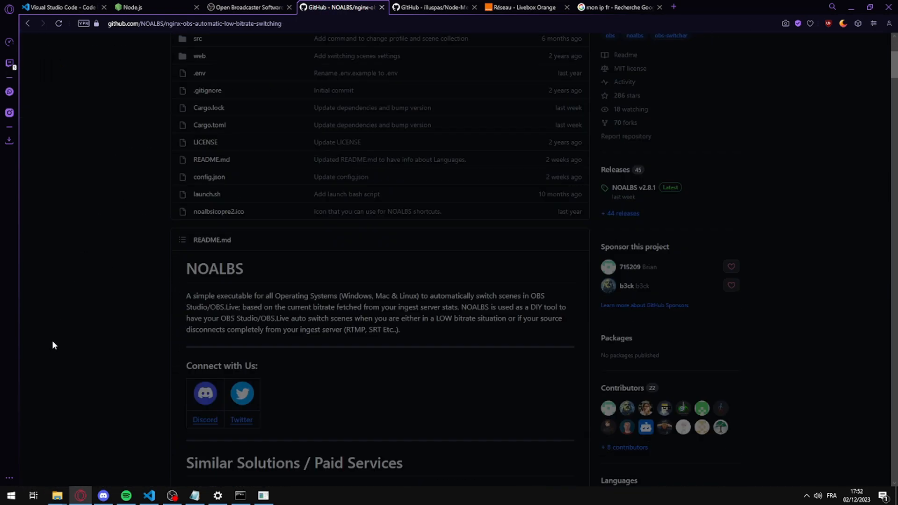
{"action": "scroll", "coordinate": [52, 339], "scroll_direction": "up", "scroll_amount": 2}
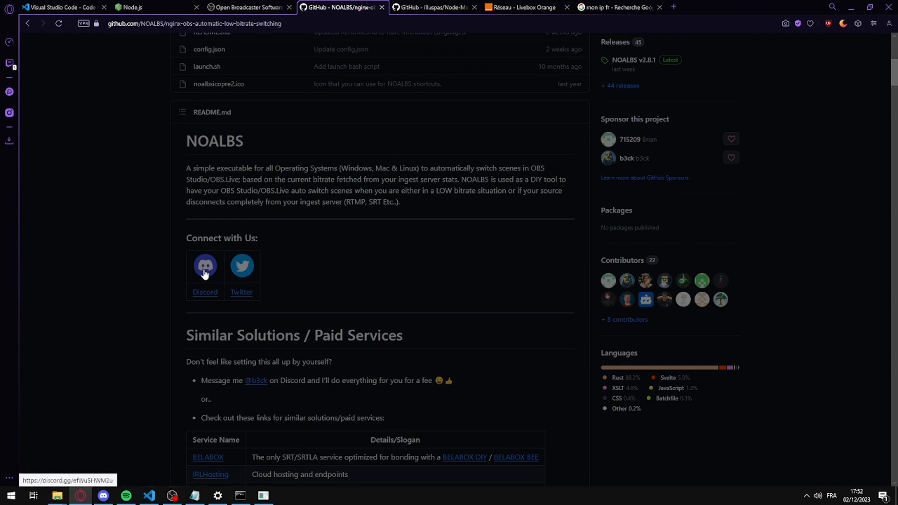
{"action": "left_click", "coordinate": [244, 26]}
{"action": "left_click", "coordinate": [105, 162]}
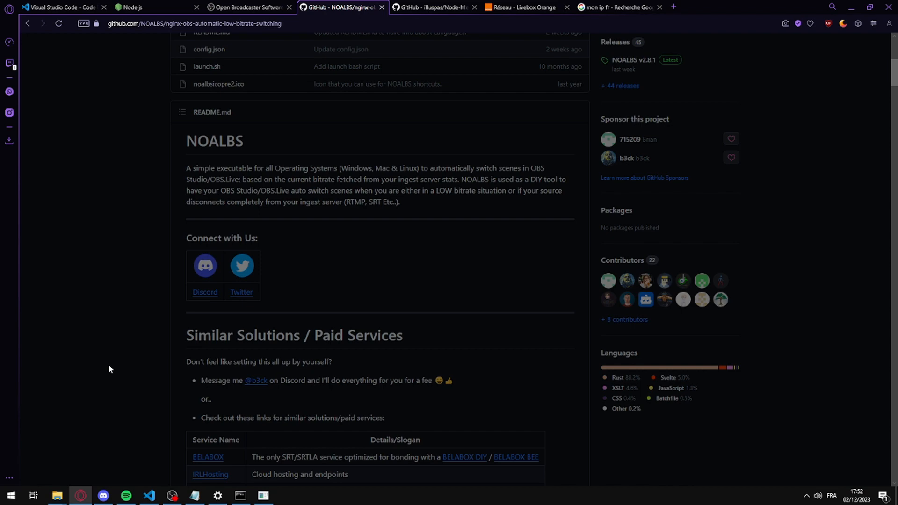
{"action": "scroll", "coordinate": [434, 229], "scroll_direction": "up", "scroll_amount": 7}
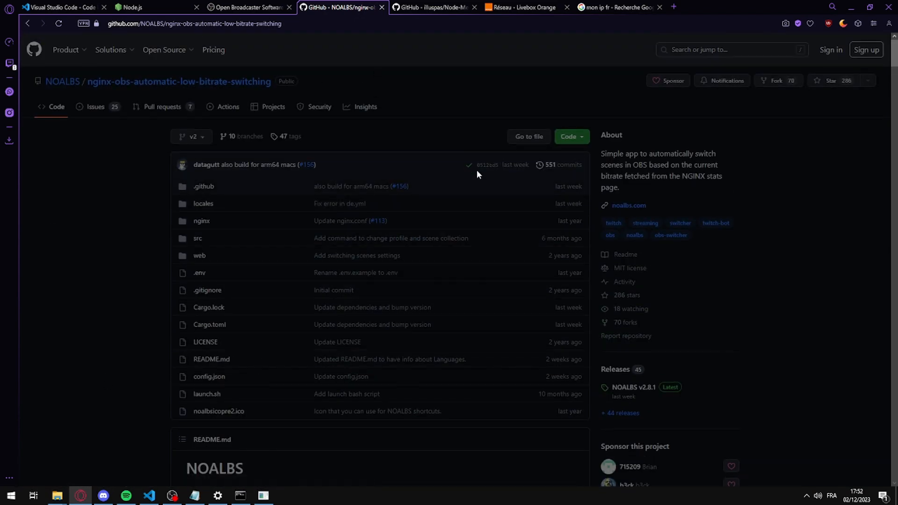
{"action": "scroll", "coordinate": [135, 268], "scroll_direction": "down", "scroll_amount": 5}
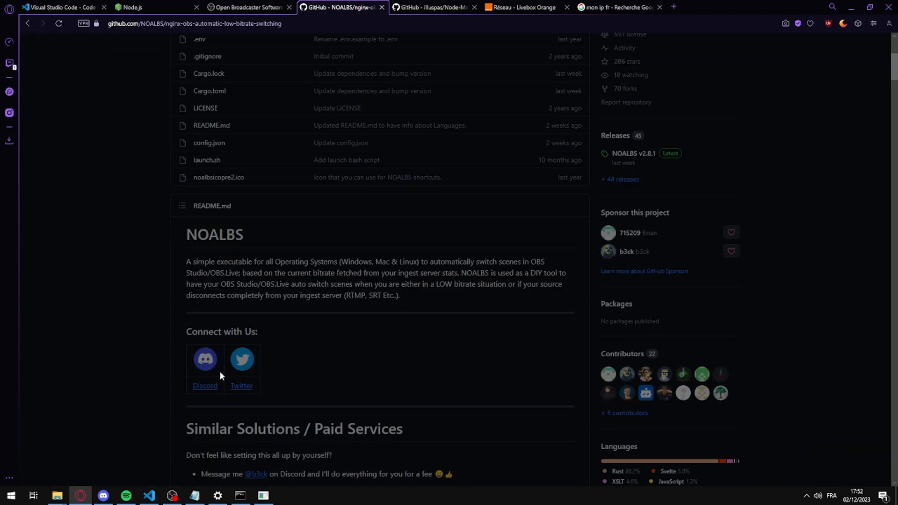
{"action": "scroll", "coordinate": [121, 345], "scroll_direction": "down", "scroll_amount": 5}
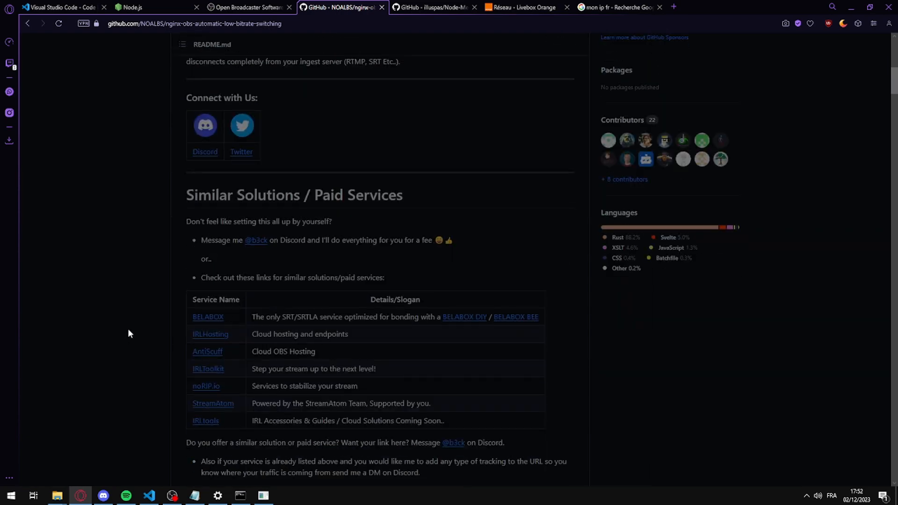
- Read through the README's Chat Commands table, covering the commands for admins, moderators and the public
{"action": "scroll", "coordinate": [130, 327], "scroll_direction": "down", "scroll_amount": 18}
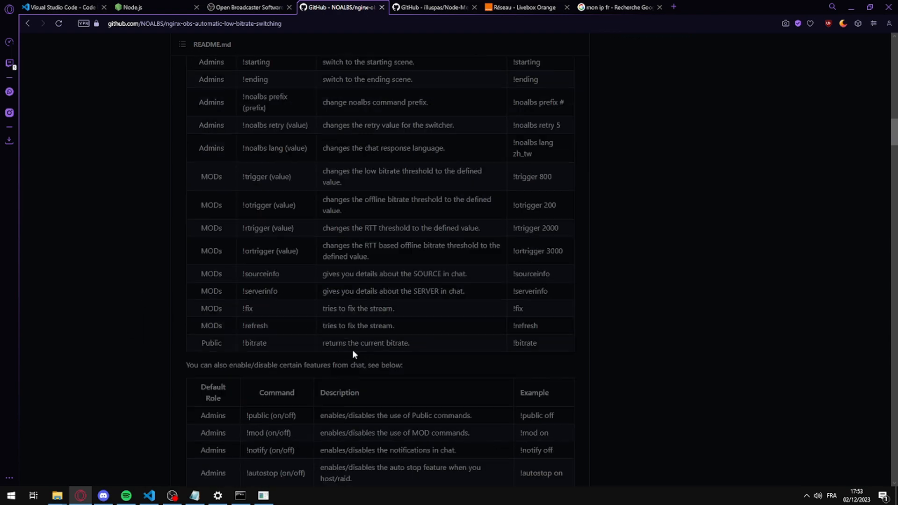
{"action": "scroll", "coordinate": [352, 350], "scroll_direction": "up", "scroll_amount": 10}
{"action": "scroll", "coordinate": [295, 354], "scroll_direction": "down", "scroll_amount": 1}
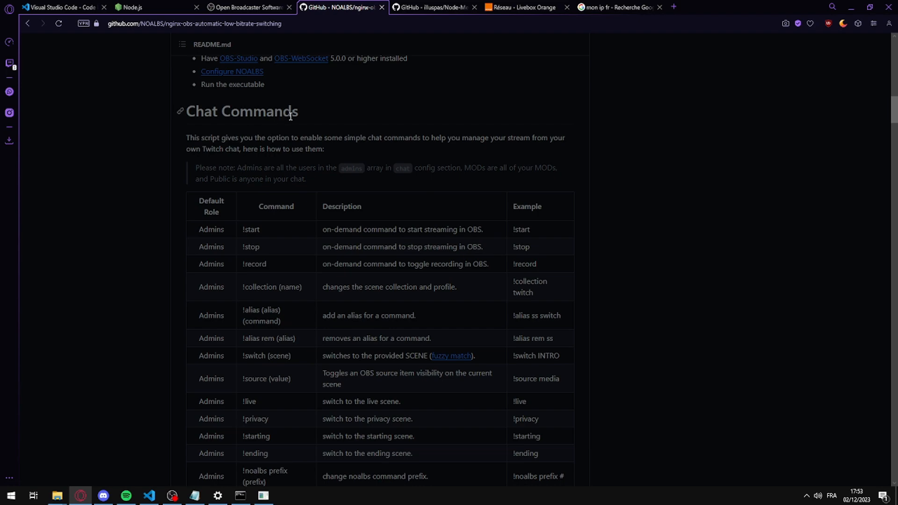
{"action": "mouse_move", "coordinate": [894, 111]}
{"action": "left_mouse_down"}
{"action": "mouse_move", "coordinate": [894, 46]}
{"action": "mouse_move", "coordinate": [896, 137]}
{"action": "mouse_move", "coordinate": [895, 113]}
{"action": "left_mouse_up"}
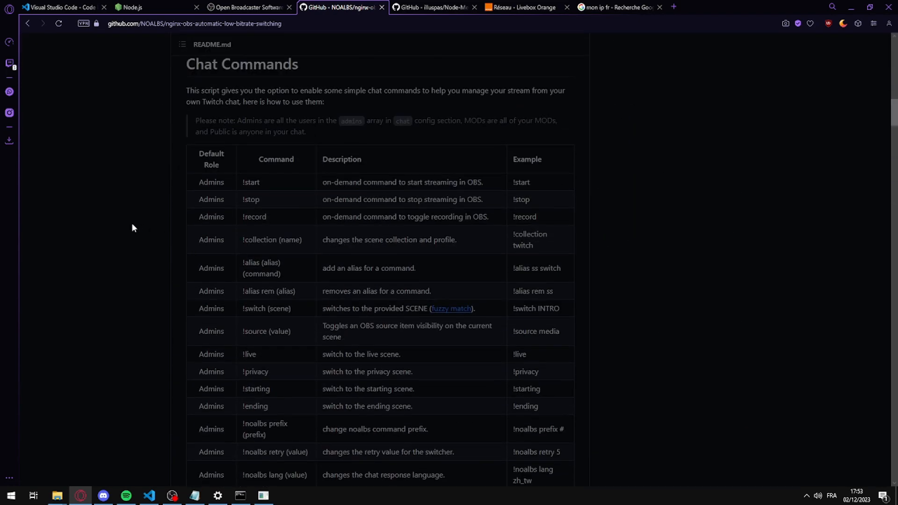
{"action": "scroll", "coordinate": [144, 210], "scroll_direction": "down", "scroll_amount": 3}
{"action": "scroll", "coordinate": [276, 281], "scroll_direction": "down", "scroll_amount": 8}
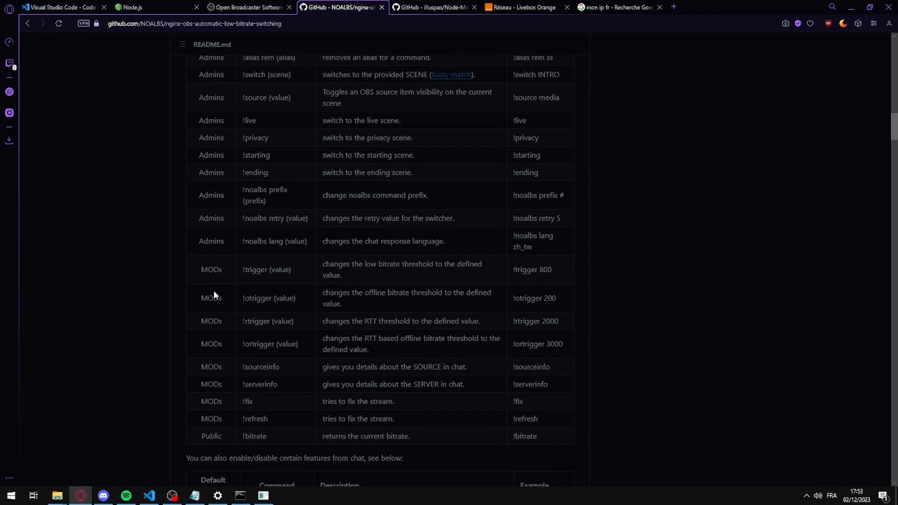
{"action": "left_click_drag", "start_coordinate": [269, 154], "coordinate": [237, 163]}
{"action": "left_click", "coordinate": [310, 153]}
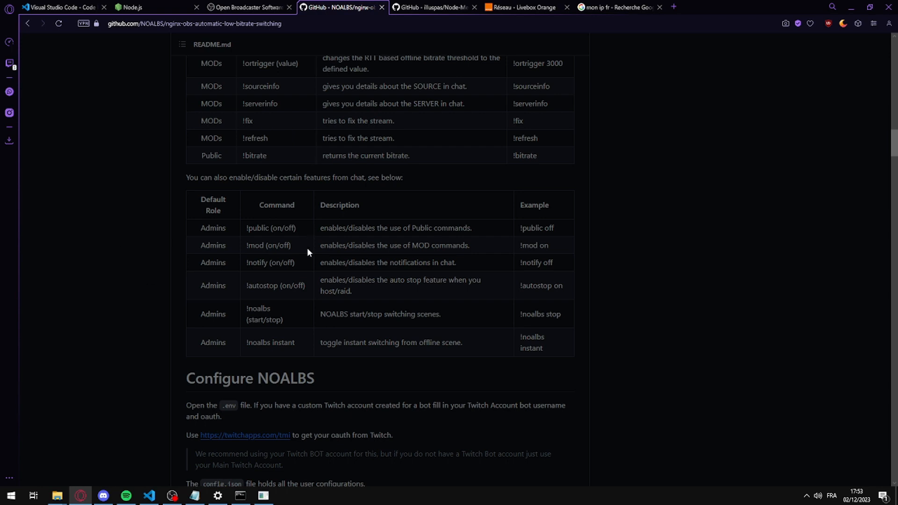
- Review the README's table of features that can be toggled from chat, and return to the start of the repository page
{"action": "double_click", "coordinate": [289, 280]}
{"action": "left_click", "coordinate": [603, 225]}
{"action": "scroll", "coordinate": [692, 272], "scroll_direction": "down", "scroll_amount": 5}
{"action": "scroll", "coordinate": [694, 276], "scroll_direction": "up", "scroll_amount": 20}
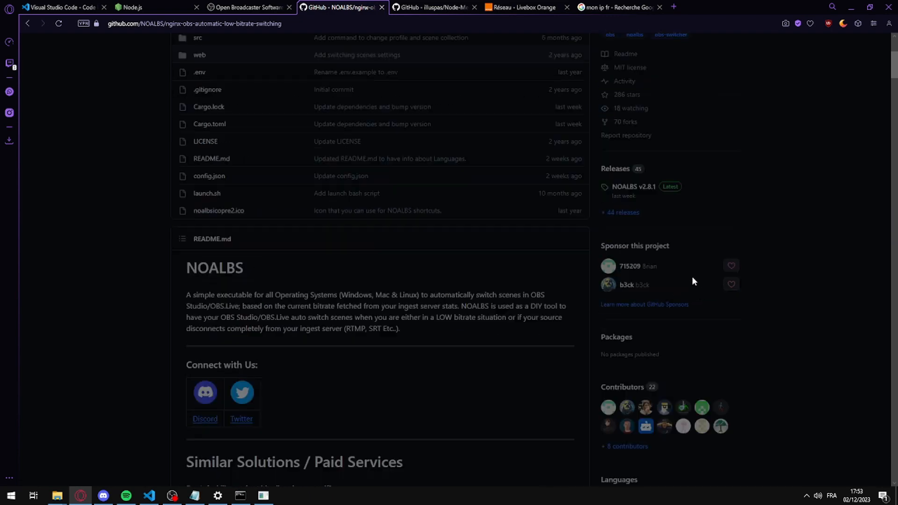
{"action": "scroll", "coordinate": [691, 277], "scroll_direction": "up", "scroll_amount": 5}
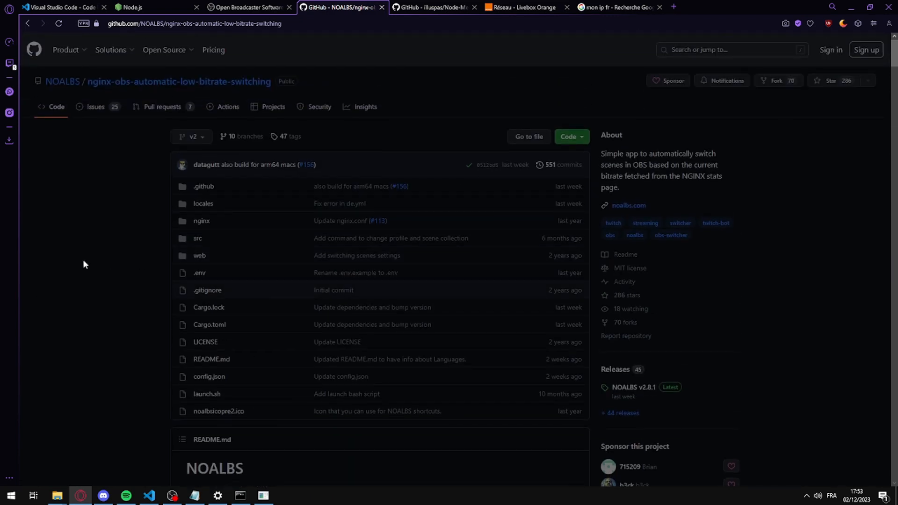